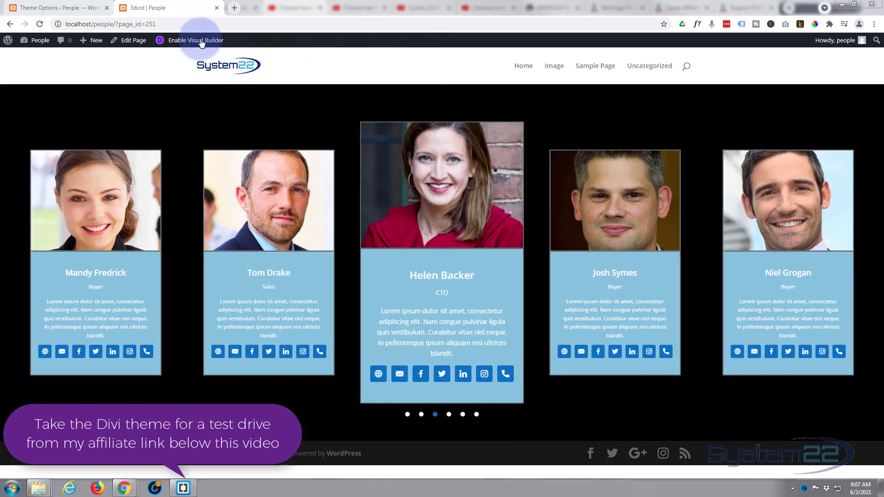
Step: Enable the visual builder for the page and delete the section containing the existing team carousel
click(194, 42)
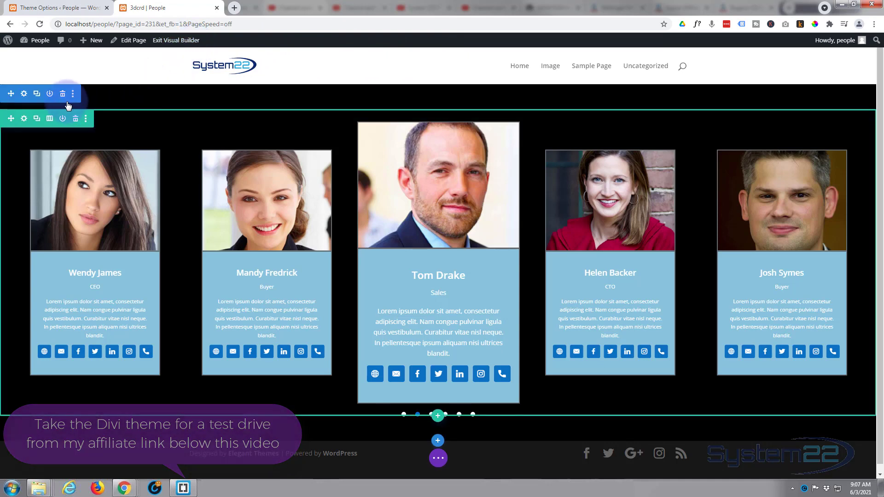
click(63, 95)
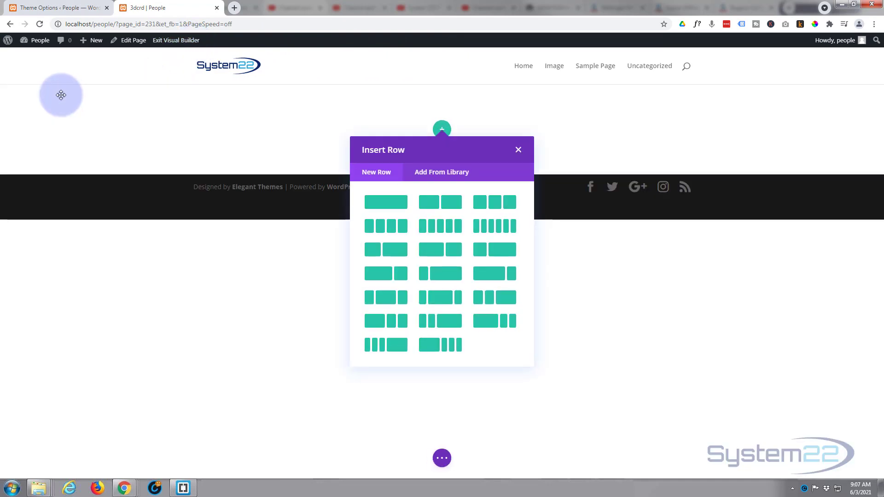
Step: Insert a single-column row and add a Wow Team Carousel module to it
click(378, 203)
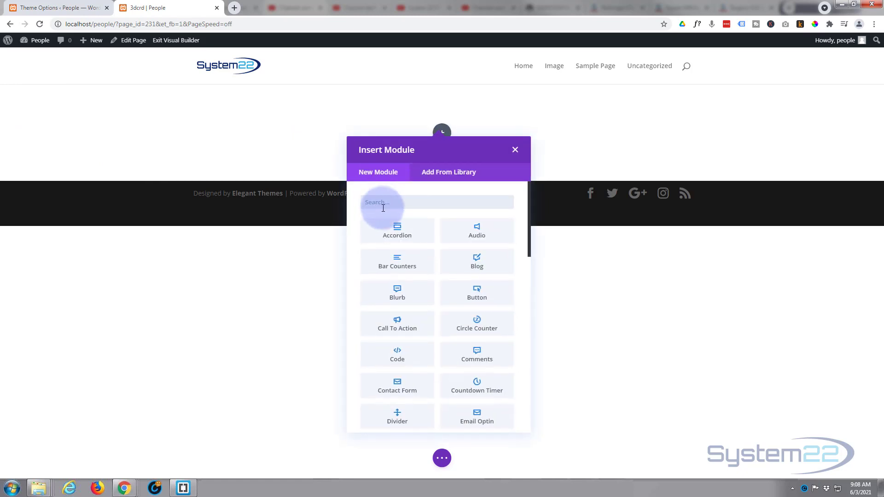
scroll(438, 276, down, 1)
scroll(437, 276, down, 6)
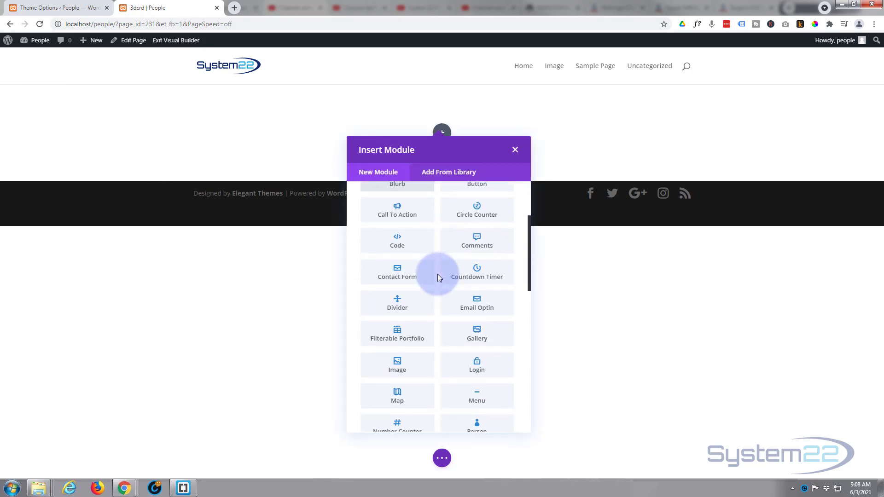
scroll(438, 274, down, 5)
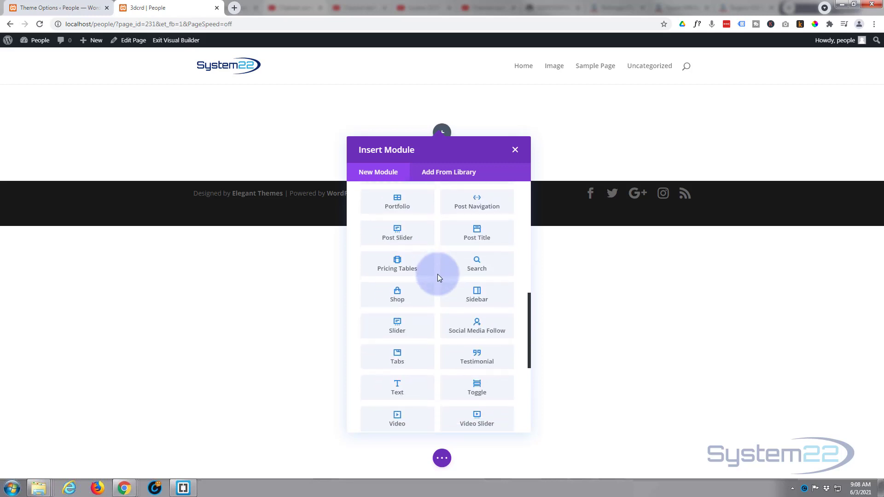
scroll(437, 275, down, 2)
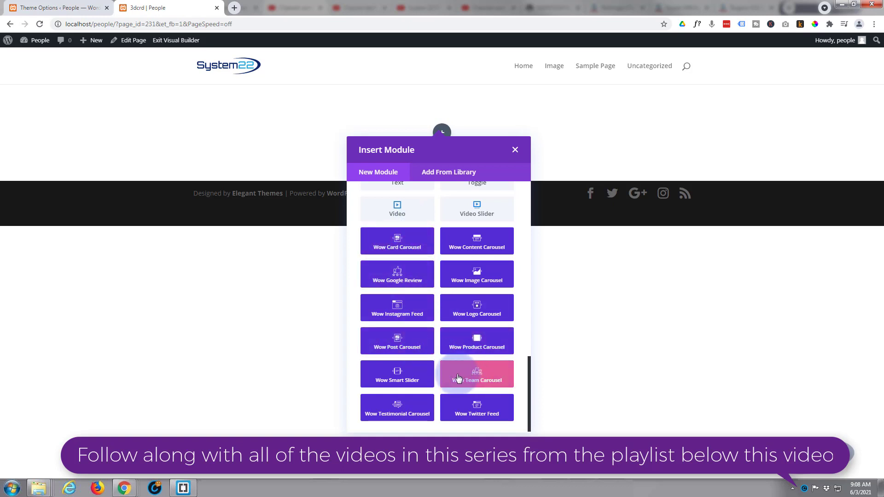
click(483, 377)
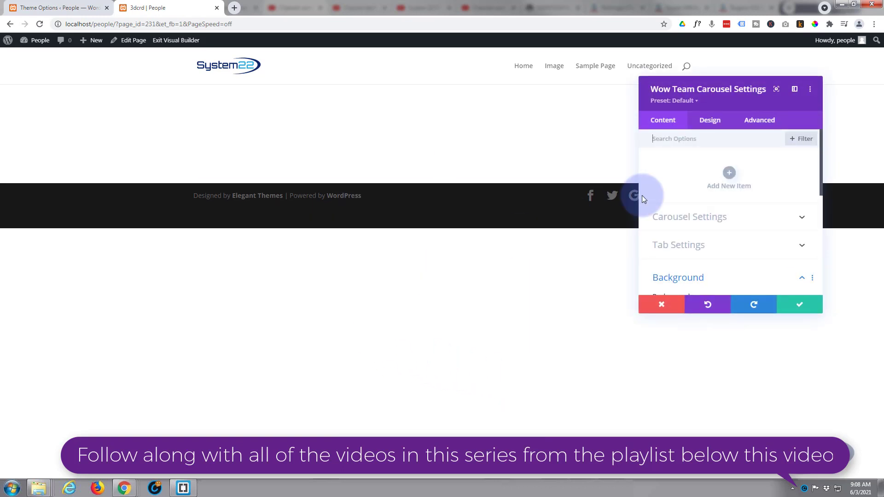
Step: Add a new item to the team carousel and use w2.jpg from the media library as its photo
click(729, 174)
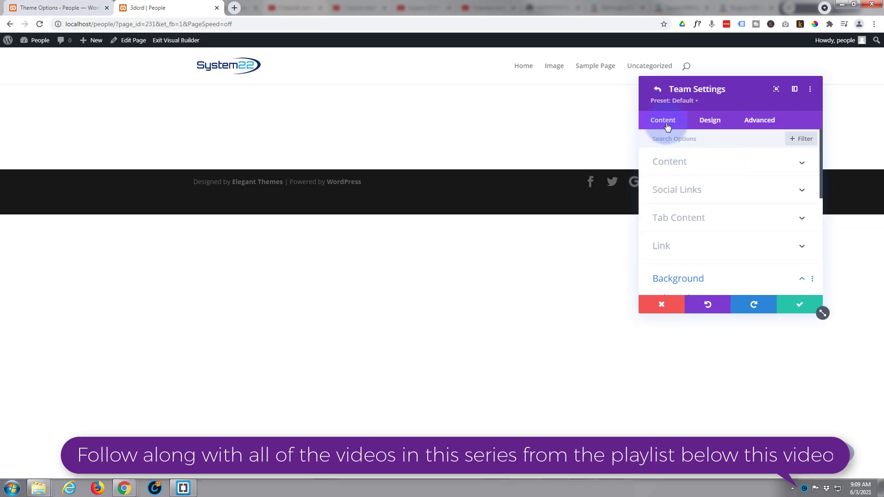
click(749, 168)
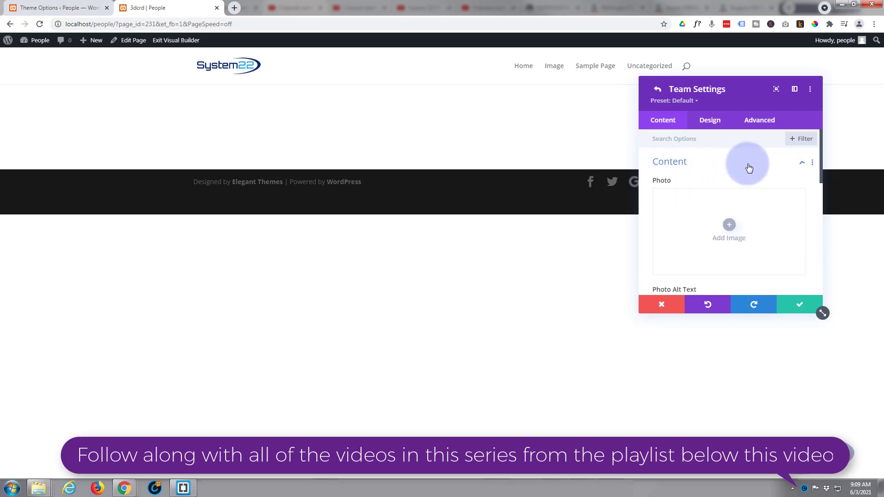
click(728, 229)
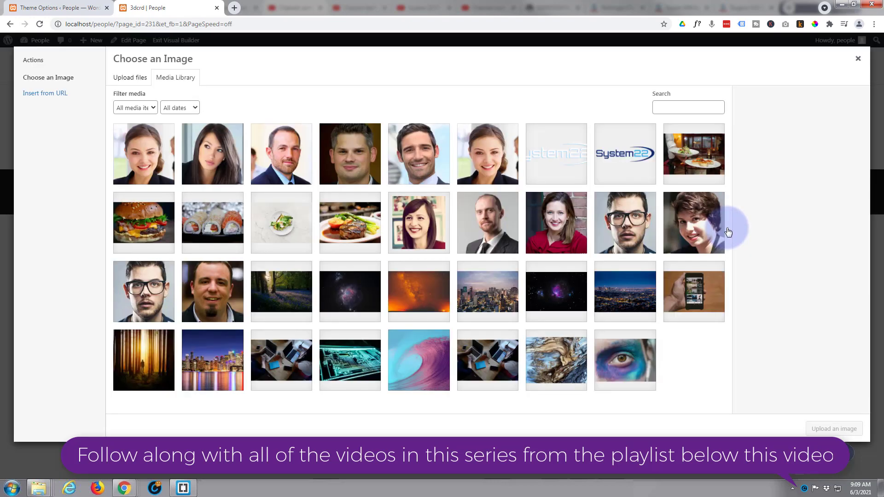
click(141, 159)
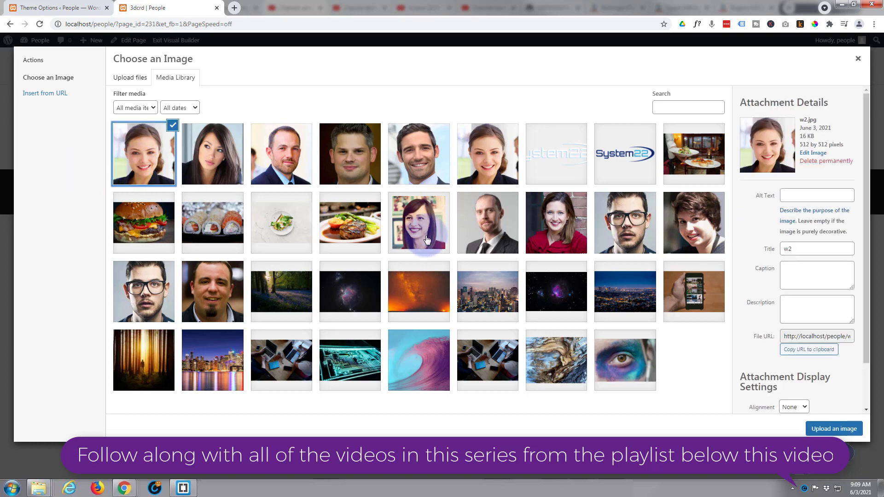
click(835, 429)
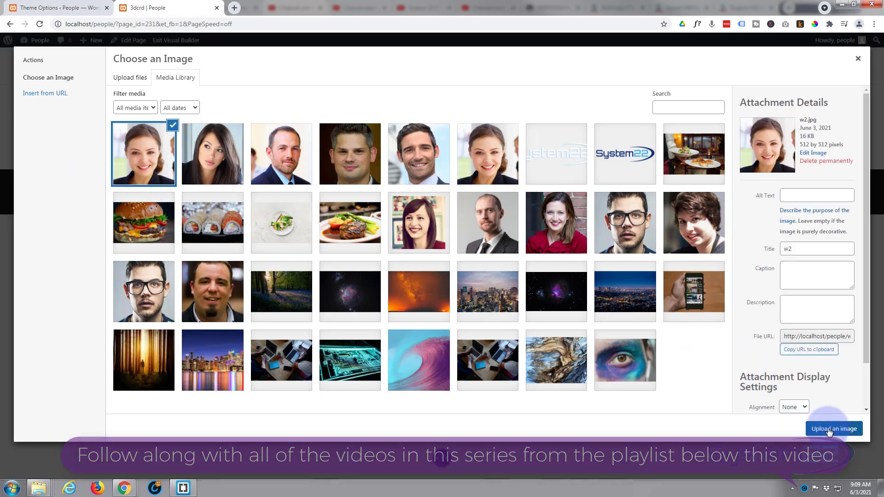
Step: Enter the member's name followed by "Photo" as alt text, fill in the same name as member name, and set the job title to CEO
scroll(726, 218, down, 2)
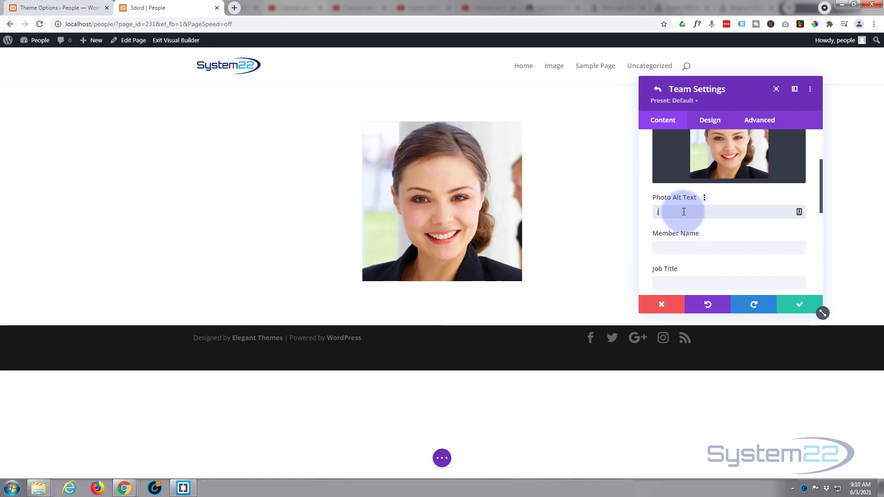
text(Jane Smith Photo)
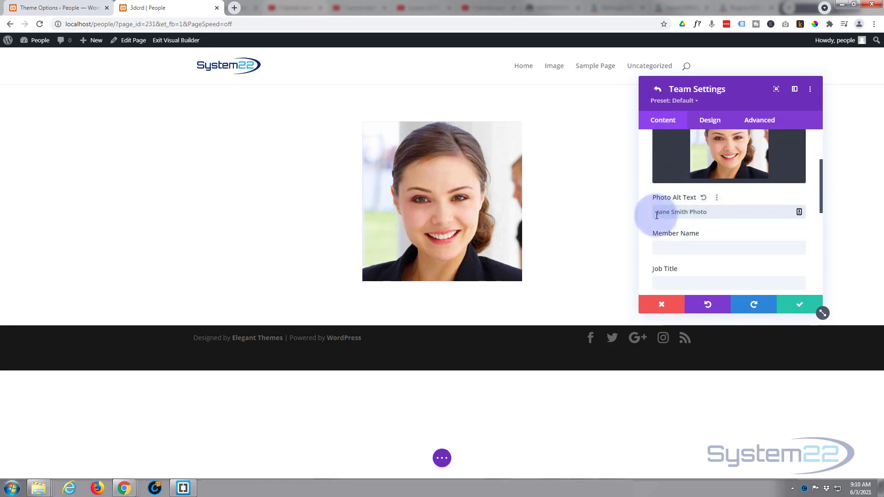
drag(656, 215, 687, 215)
key(ctrl+c)
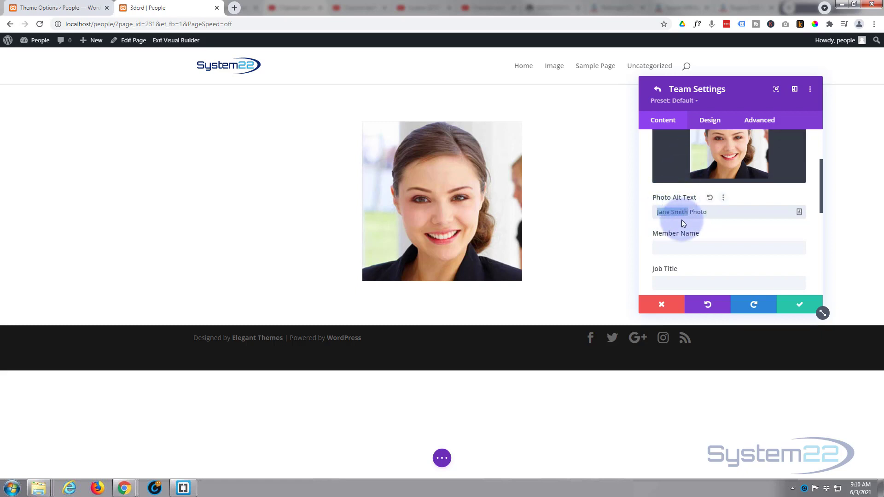
click(658, 248)
key(ctrl+v)
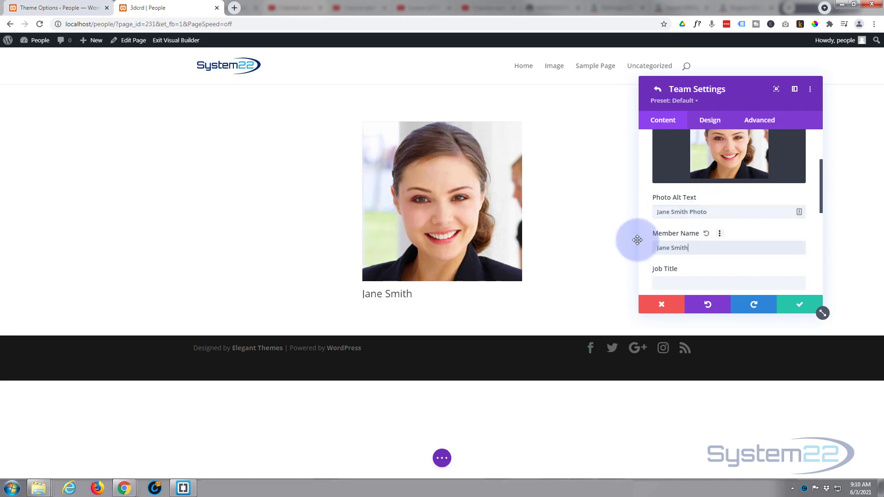
click(657, 281)
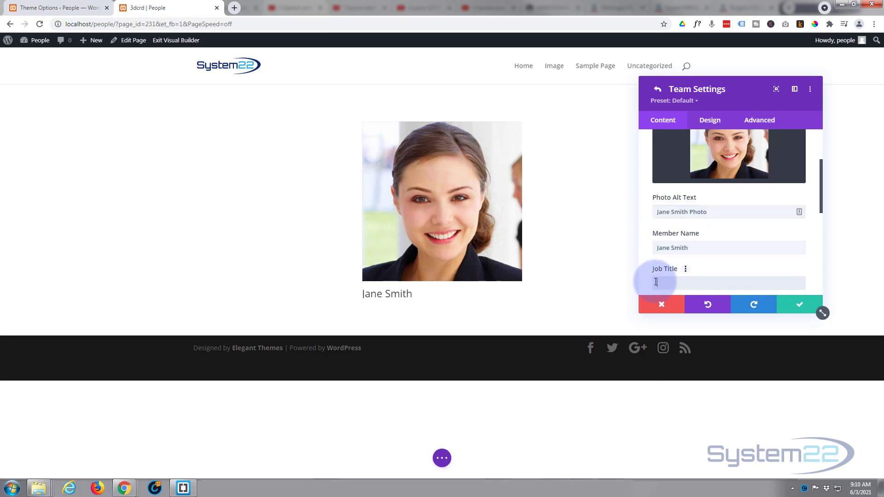
text(CEO)
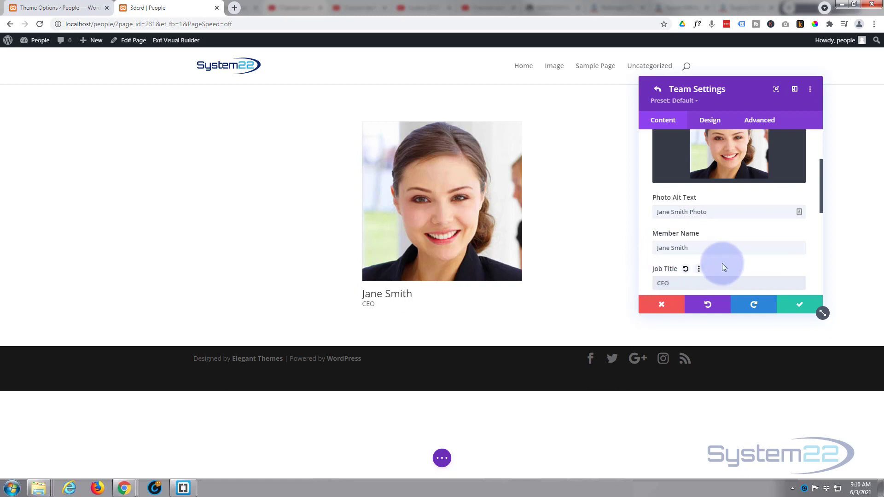
Step: Open lipsum.com in a new browser tab and generate five paragraphs of placeholder text
scroll(726, 256, down, 2)
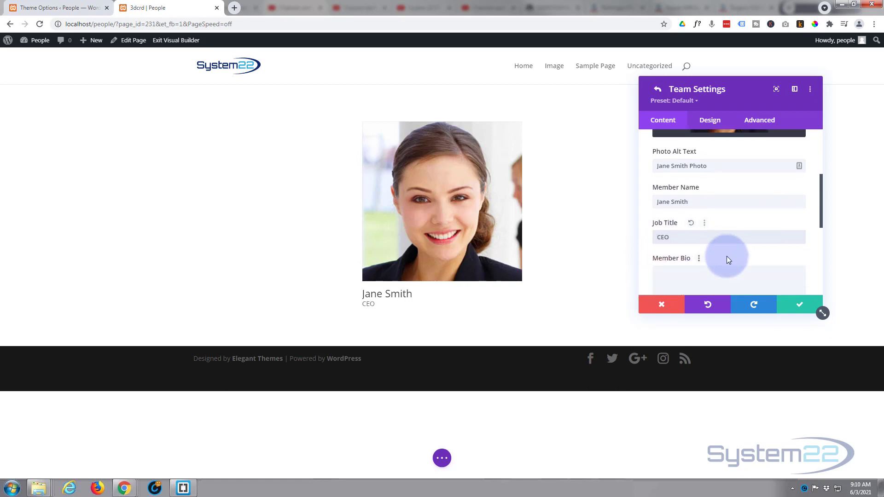
scroll(728, 256, down, 1)
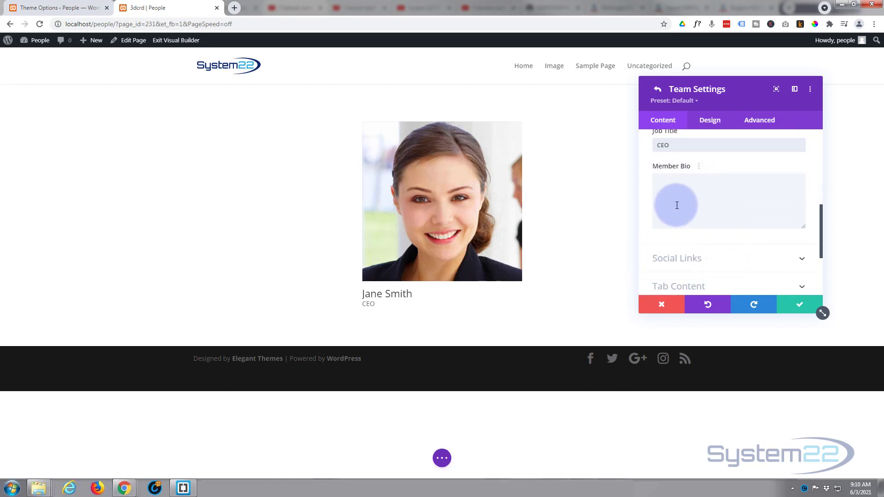
click(235, 8)
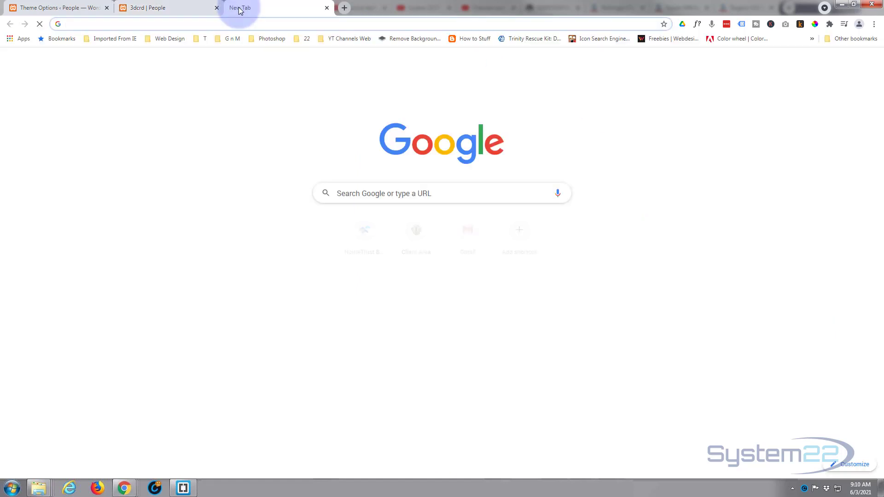
click(244, 20)
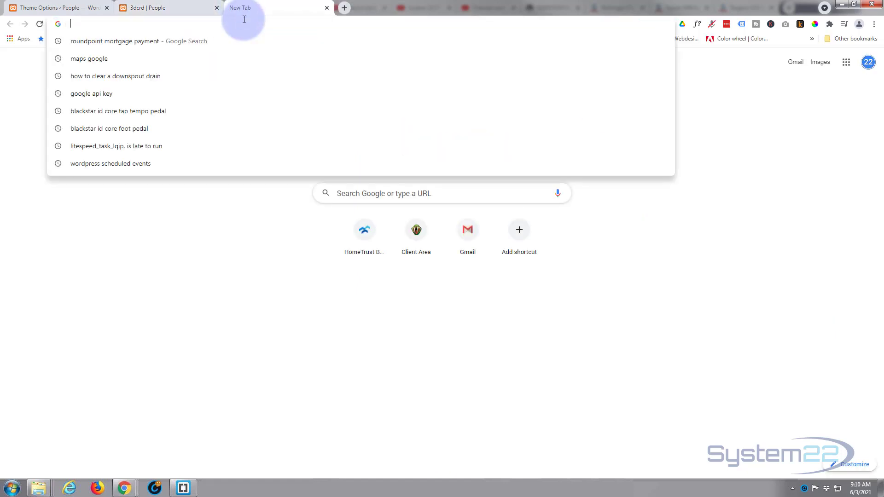
text(lipsum.com)
key(Return)
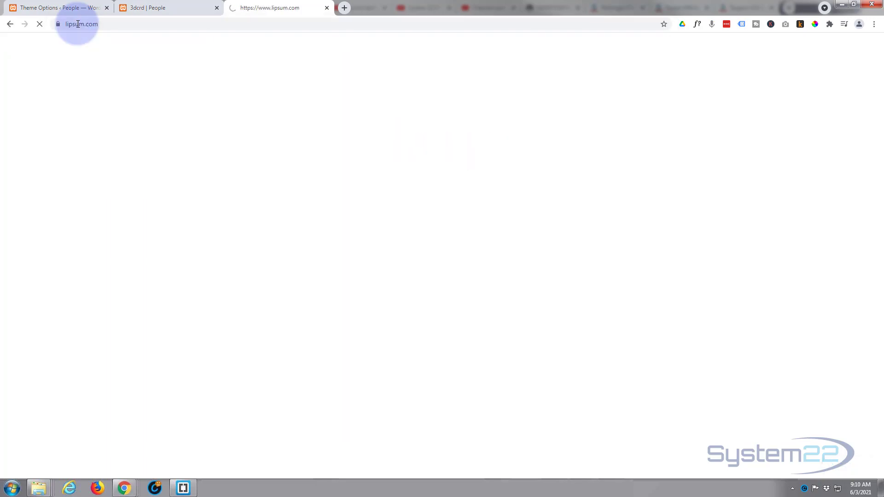
scroll(313, 219, down, 4)
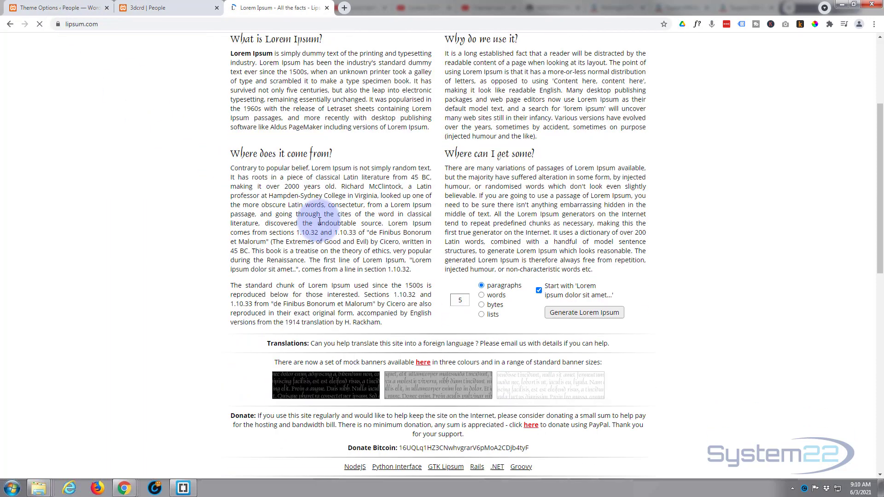
click(561, 294)
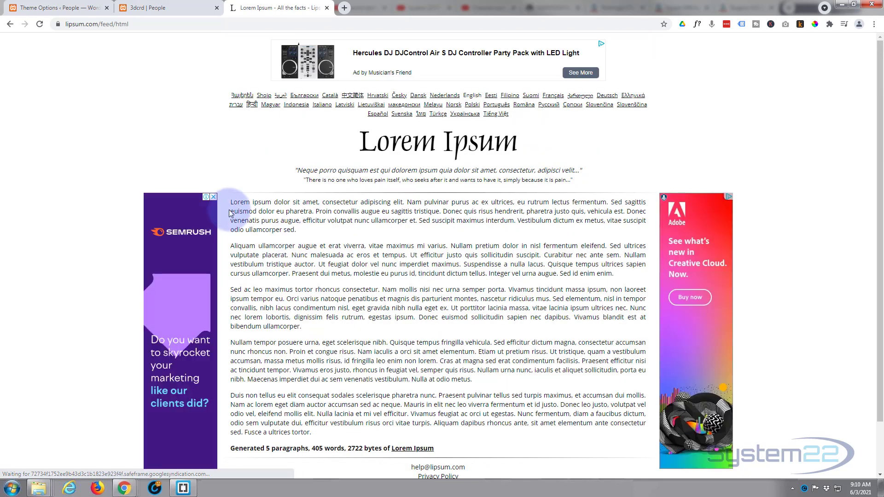
Step: Copy the first three sentences of the generated Lorem Ipsum text into the team item's Member Bio
drag(229, 202, 313, 212)
key(ctrl+c)
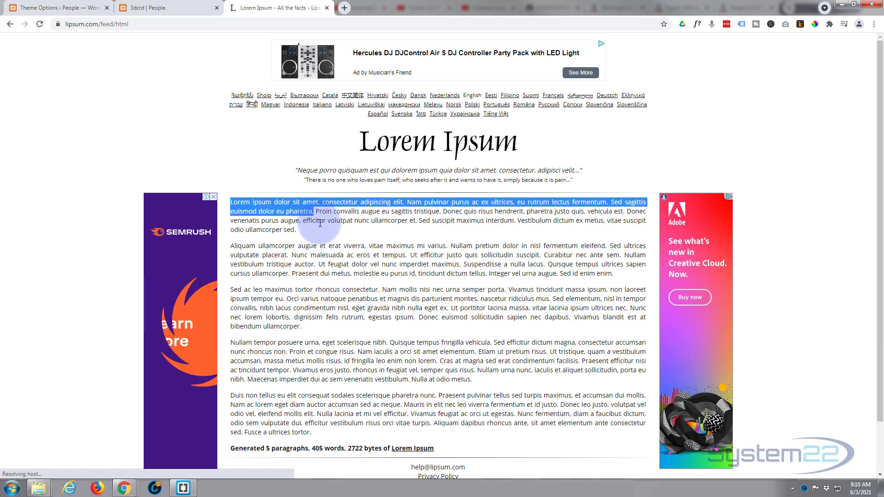
click(193, 13)
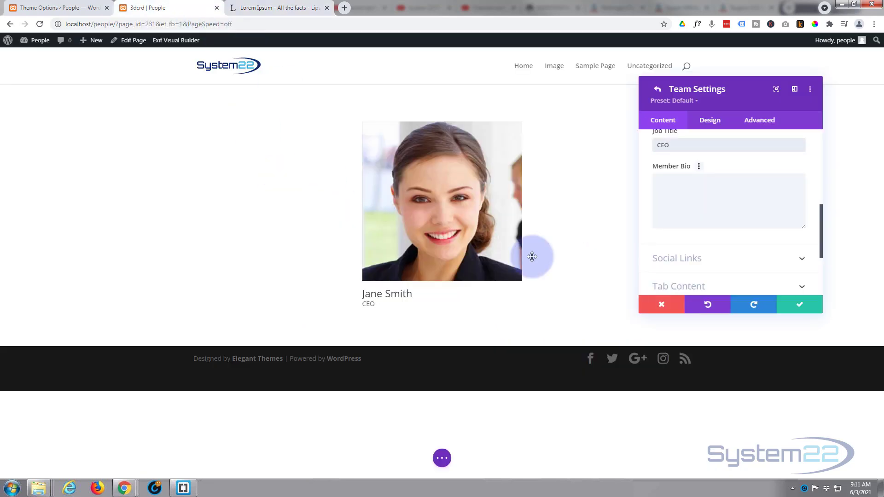
click(680, 187)
key(ctrl+v)
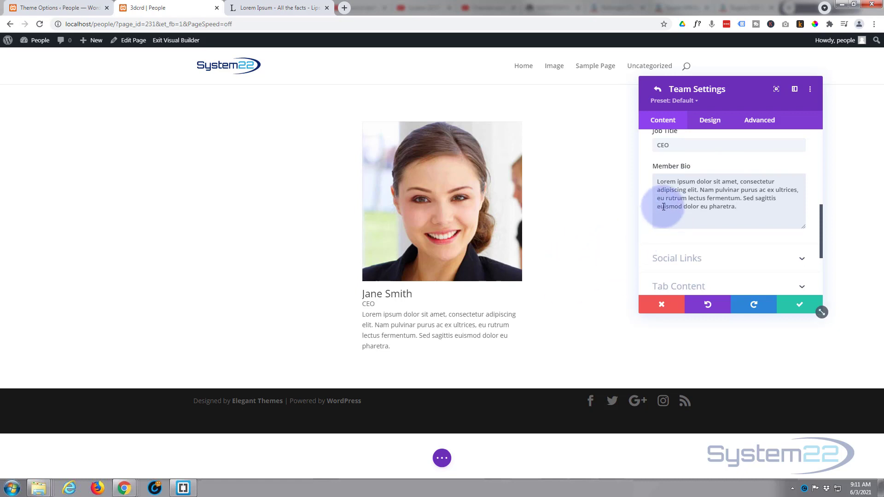
Step: In the member's Social Links, enter # as the Website URL, Email Address, Facebook URL and Twitter URL
scroll(682, 174, down, 1)
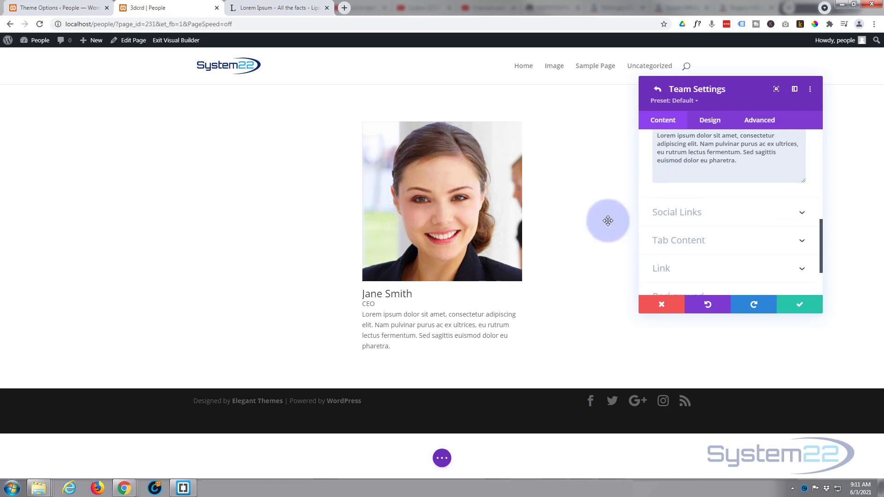
click(737, 216)
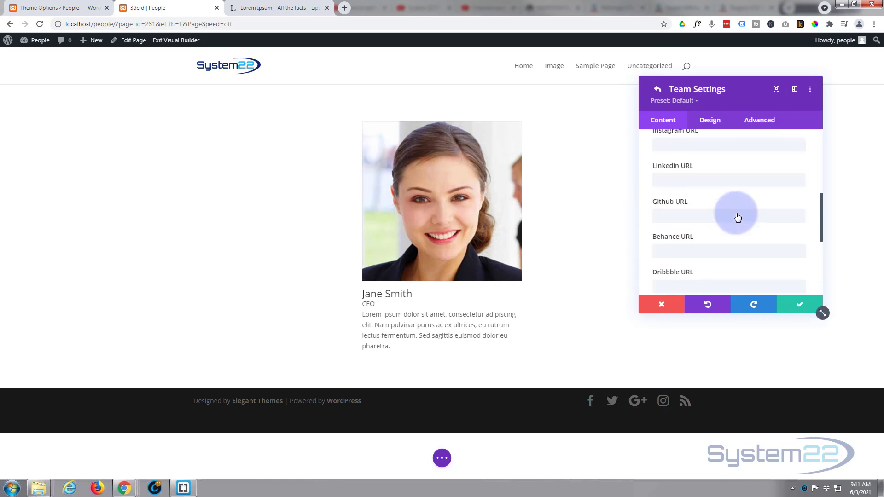
click(665, 176)
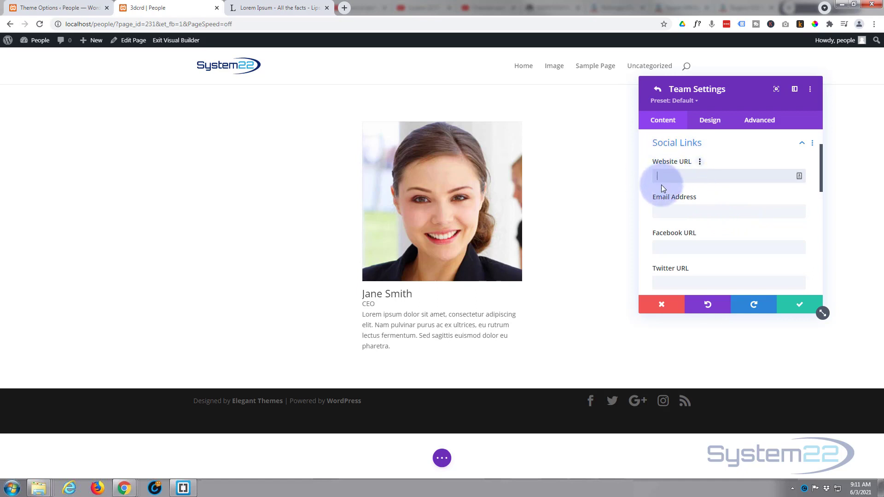
text(#)
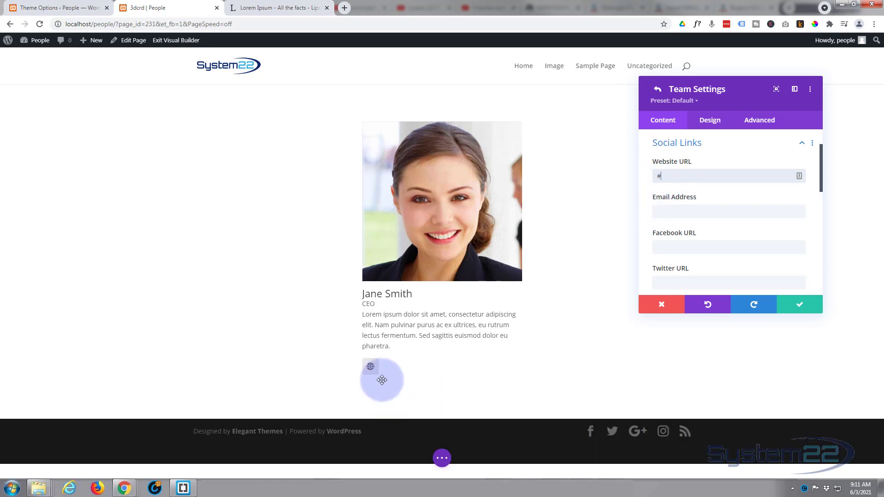
click(658, 210)
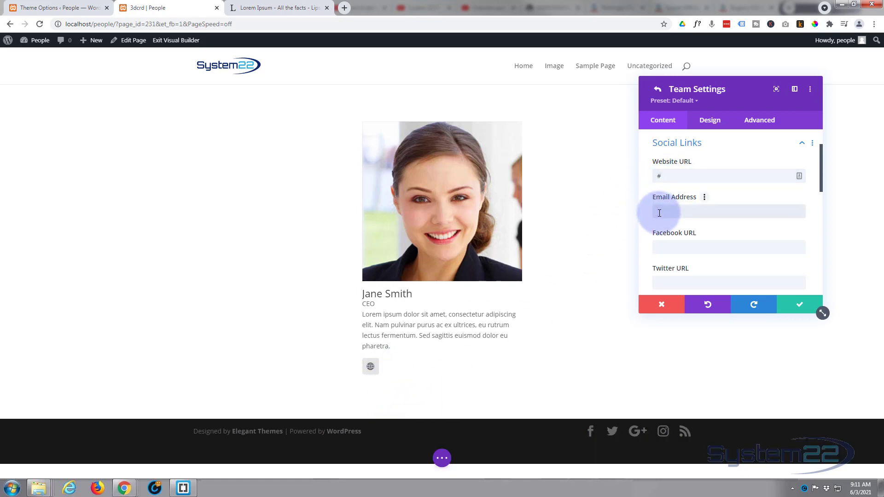
text(#)
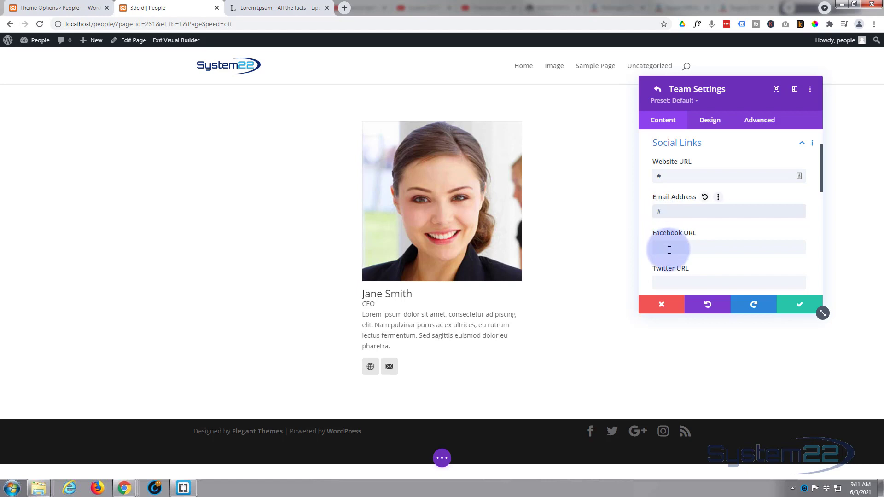
click(665, 249)
text(#)
click(662, 279)
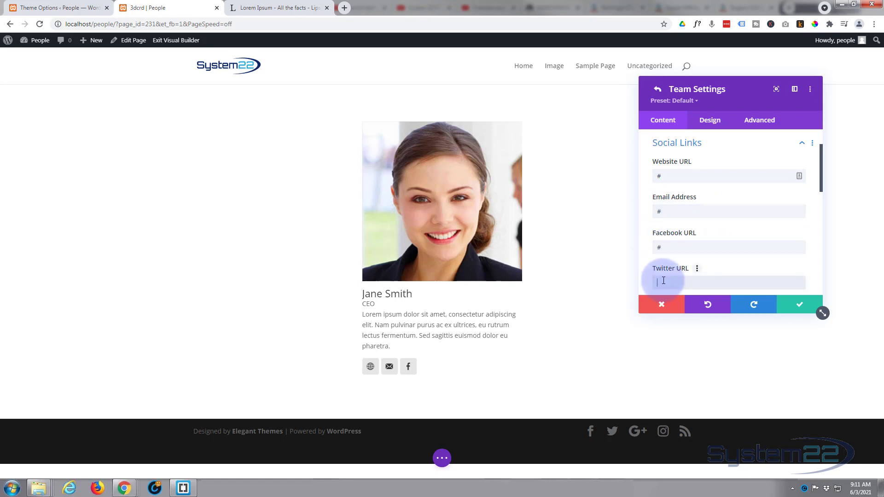
text(#)
Step: Enter # as the member's Instagram and Linkedin URLs
scroll(661, 274, down, 2)
click(656, 224)
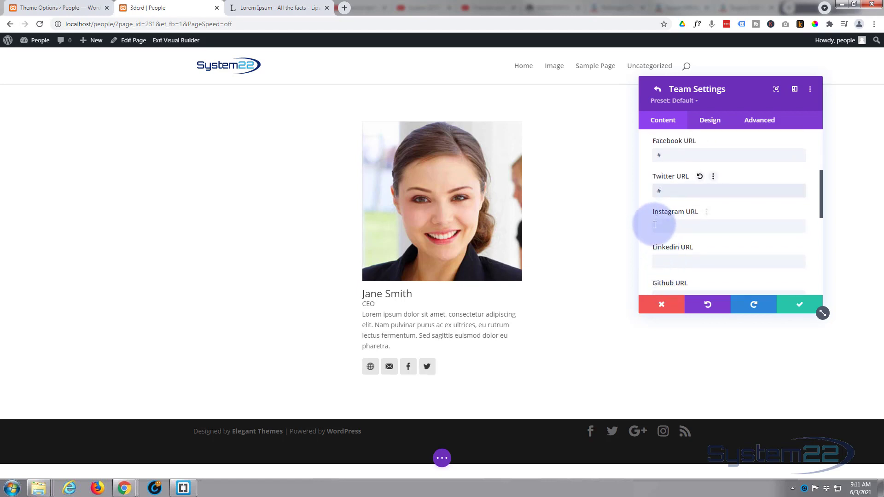
text(#)
click(665, 262)
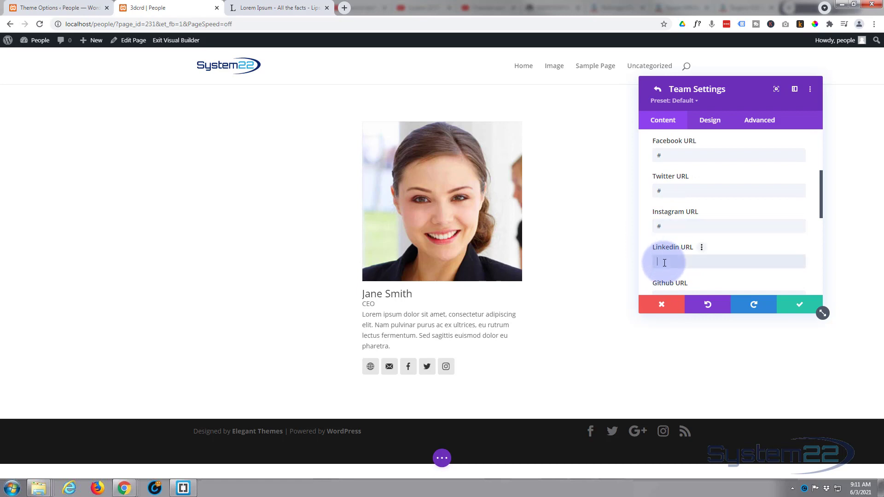
text(#)
Step: Fill in the member's phone number in the Social Links, leaving Github, Behance and Dribbble empty
scroll(665, 262, down, 1)
scroll(664, 262, down, 3)
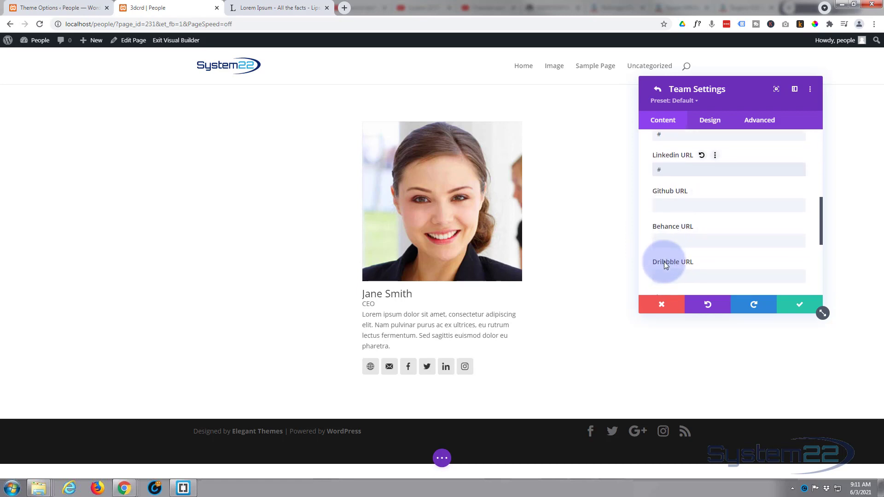
click(663, 221)
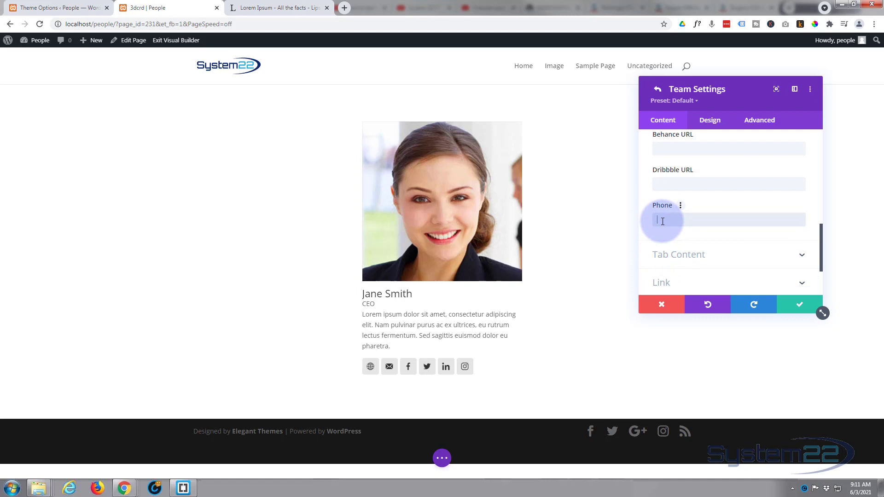
text(1233211234)
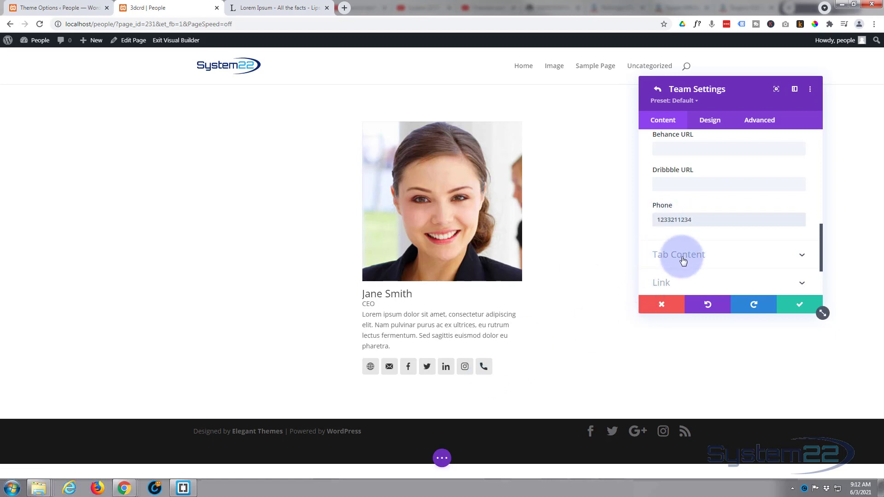
Step: In the Tab Content settings, enter the member's full name as the title and CEO as the subtitle
scroll(680, 194, down, 2)
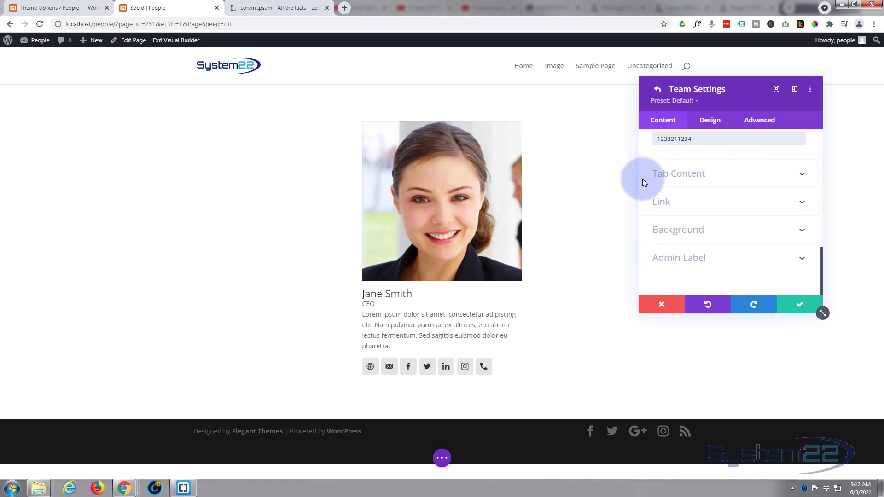
click(683, 189)
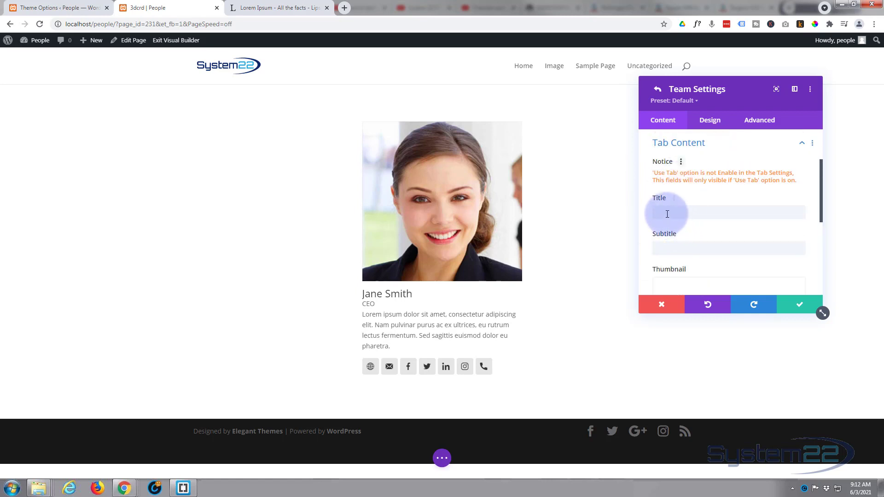
click(667, 213)
text(Jane Smith)
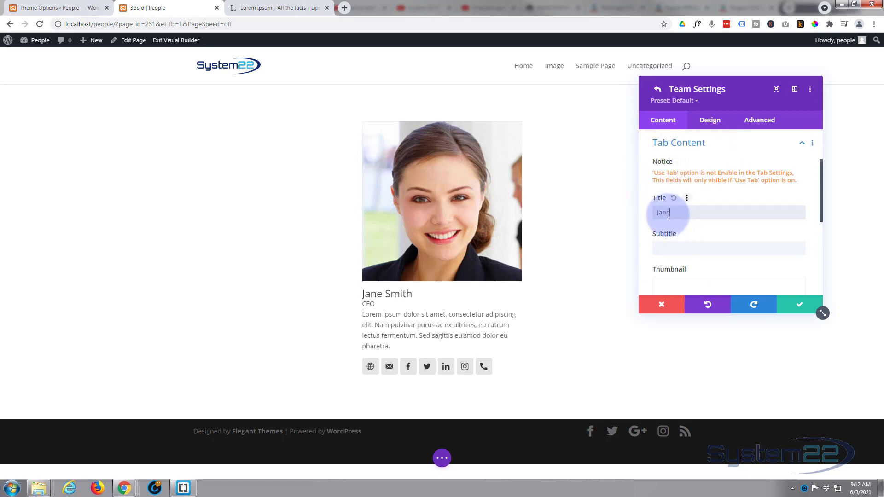
click(662, 249)
text(CEO)
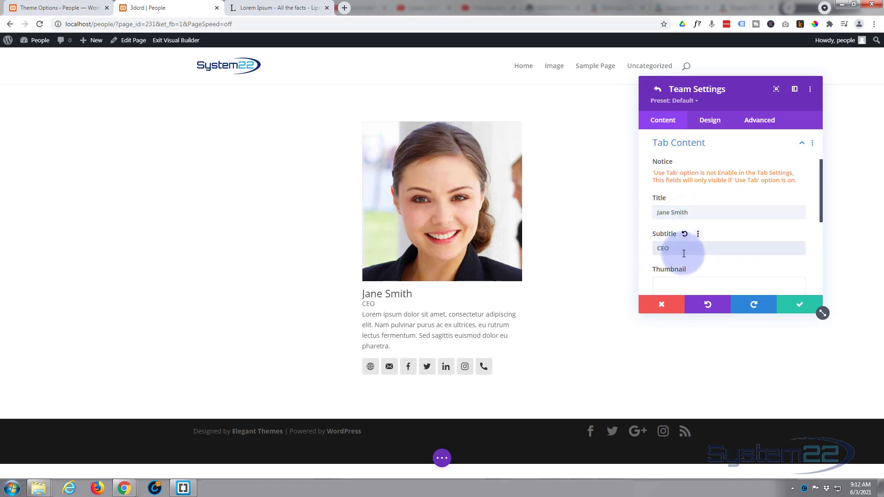
Step: Use w2.jpg from the media library as the thumbnail for the member's tab content
scroll(681, 251, down, 2)
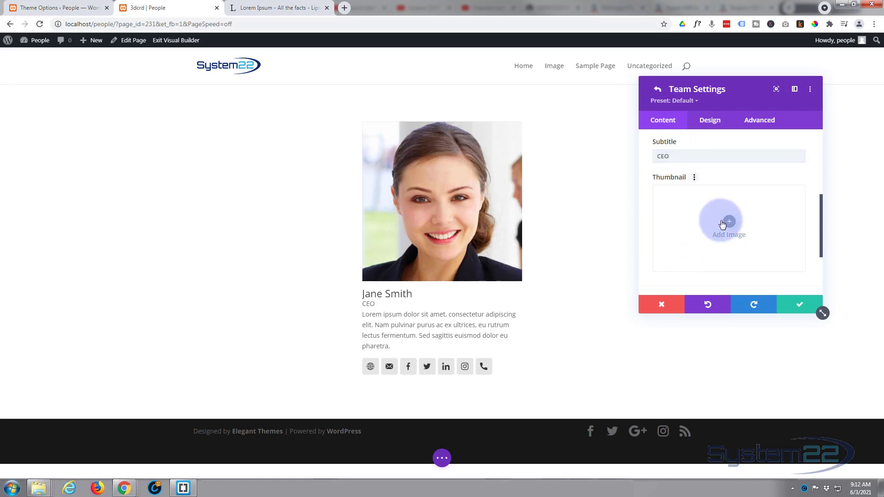
click(722, 224)
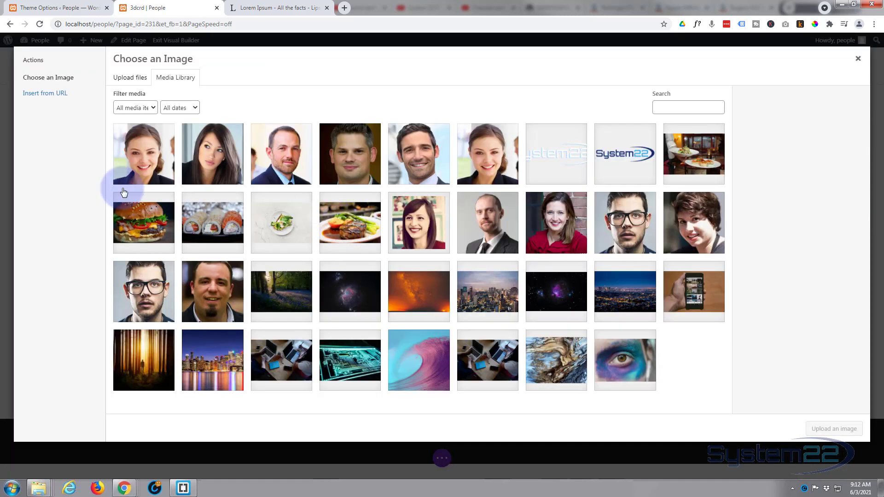
click(129, 182)
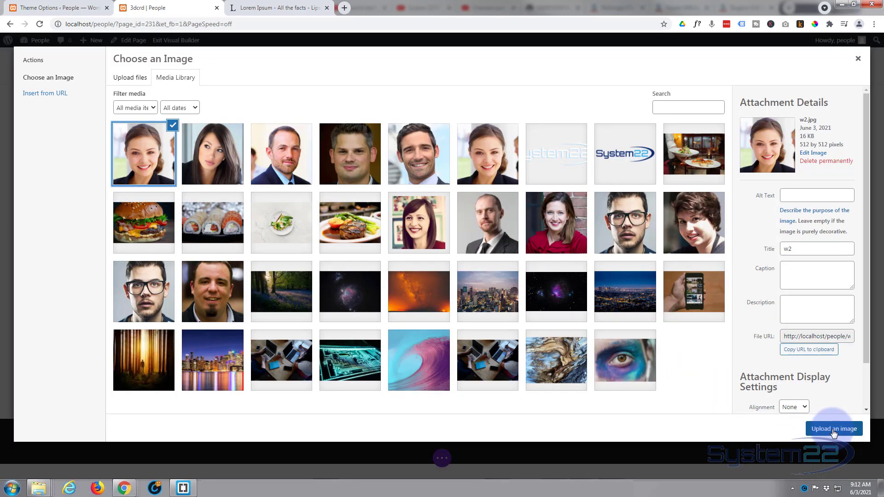
click(834, 429)
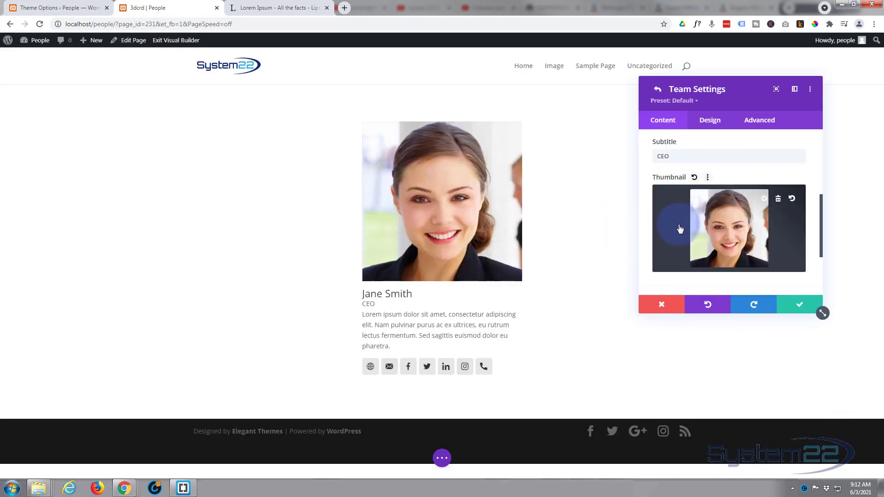
Step: Give the team item a light blue background color from the expanded color palette
scroll(680, 229, down, 2)
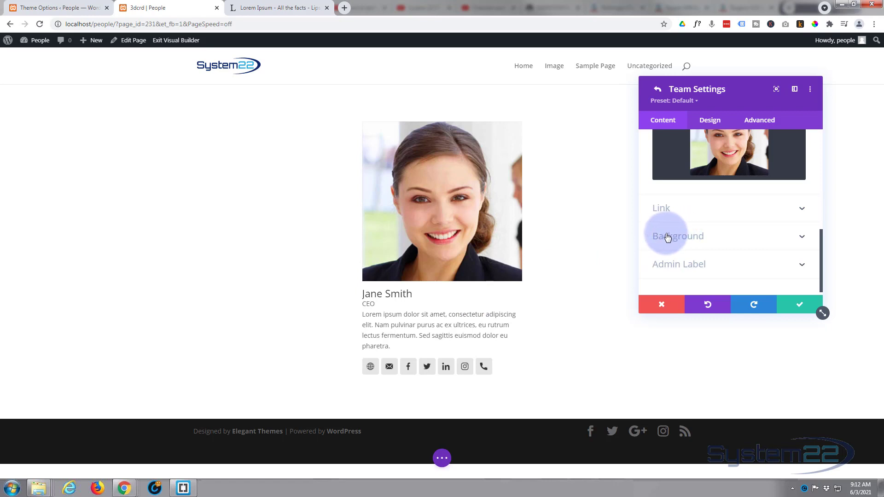
click(716, 238)
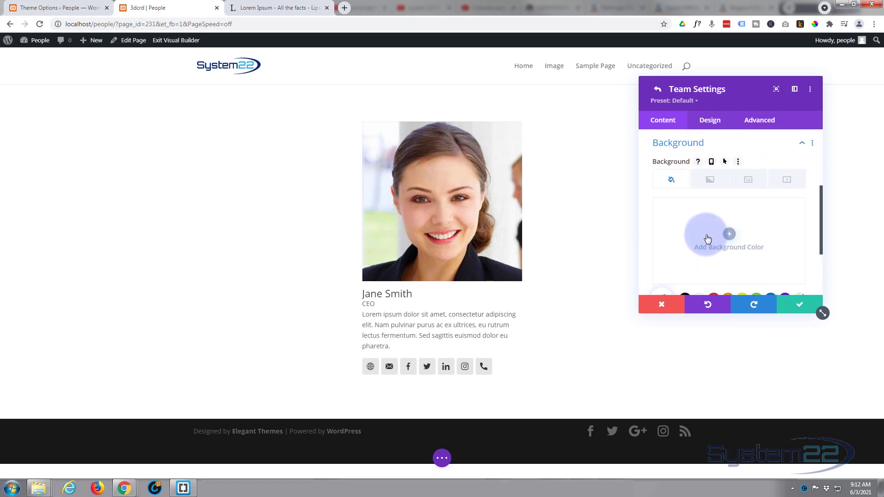
scroll(709, 238, down, 2)
scroll(708, 238, up, 1)
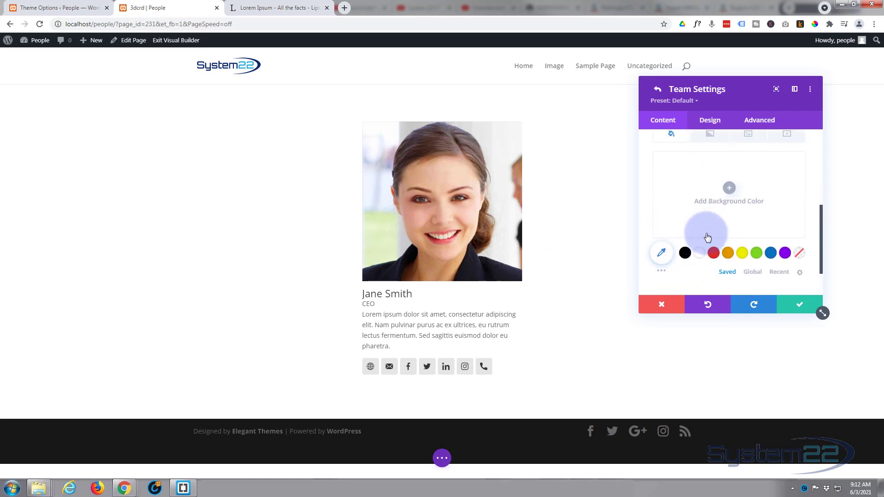
scroll(668, 202, up, 1)
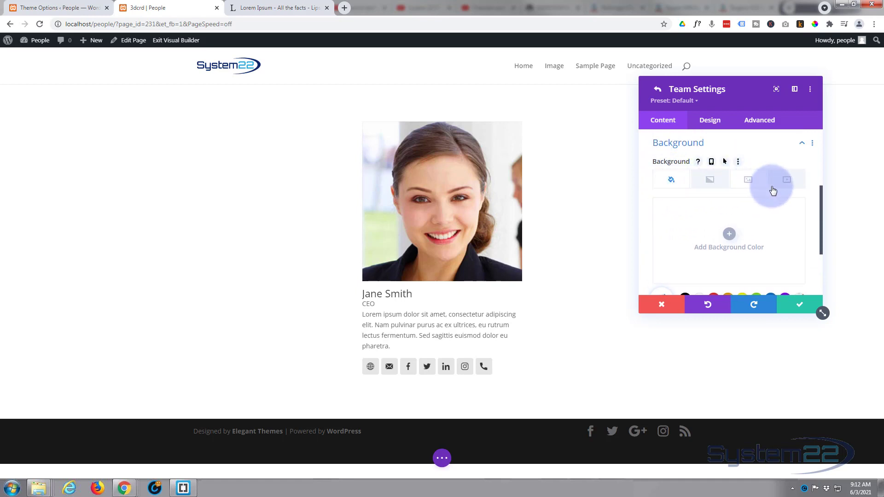
scroll(722, 216, down, 1)
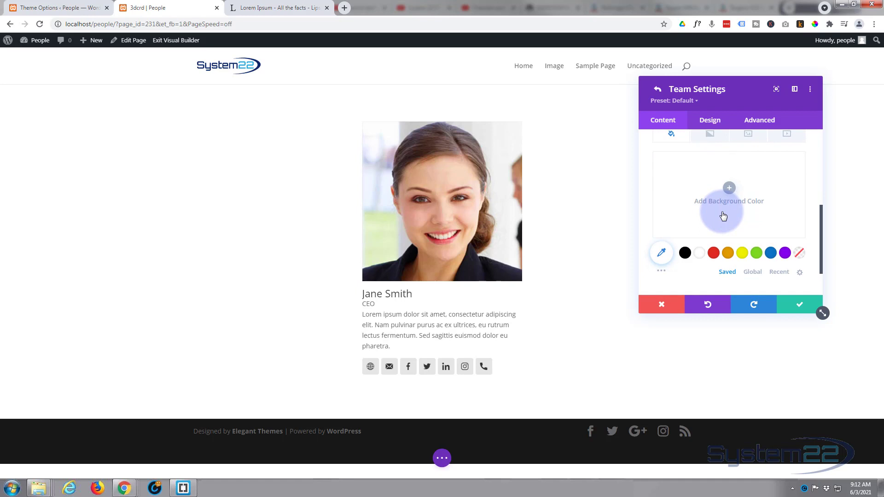
scroll(723, 216, down, 1)
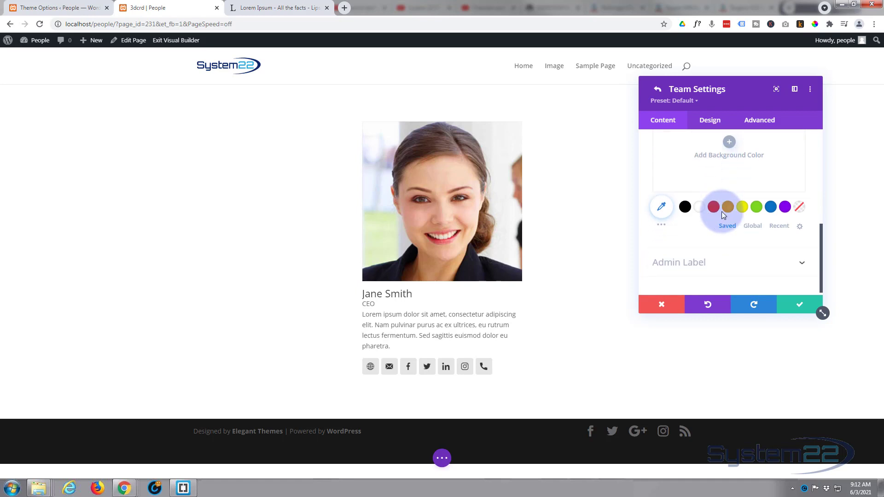
click(662, 227)
scroll(662, 227, down, 1)
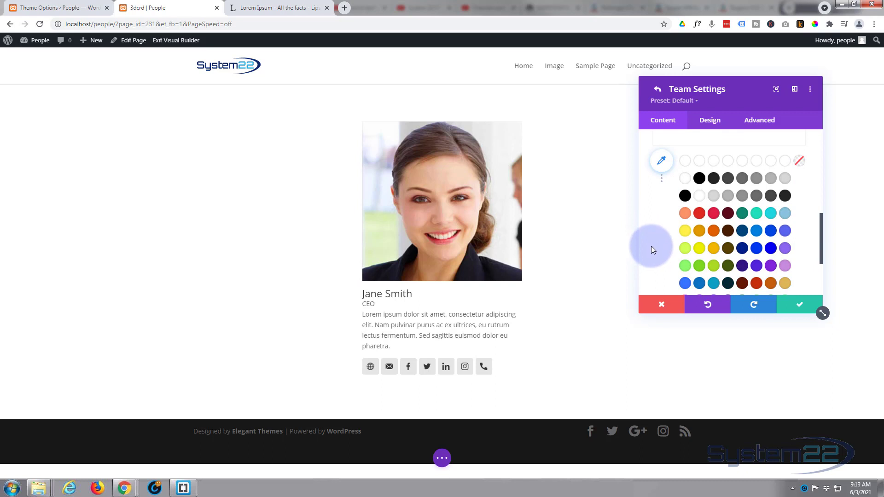
click(785, 213)
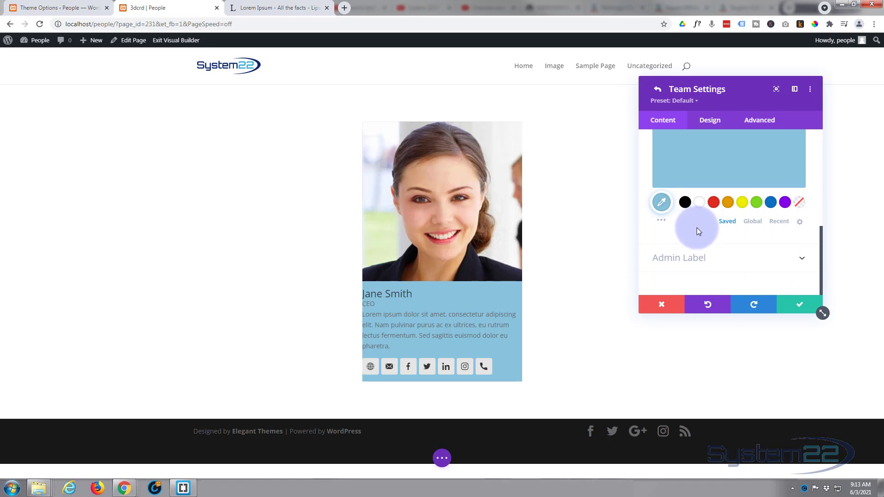
scroll(697, 236, up, 1)
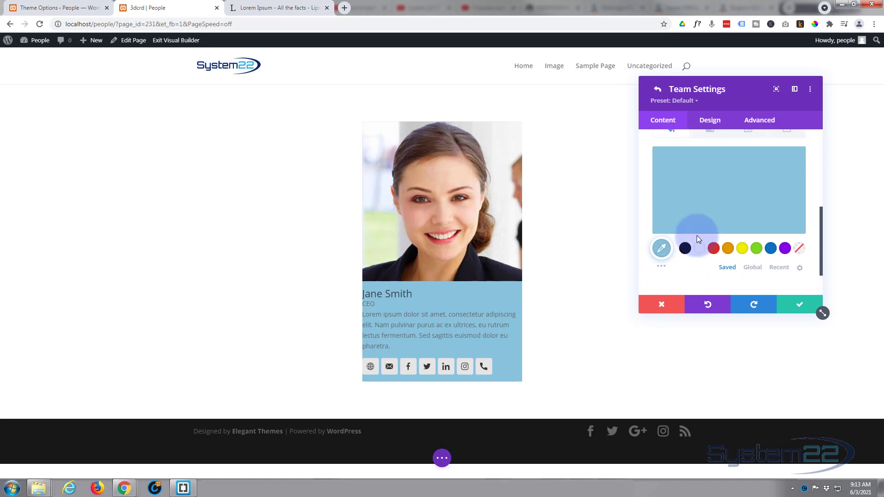
Step: Center the content alignment of the team item in its common design settings
click(709, 123)
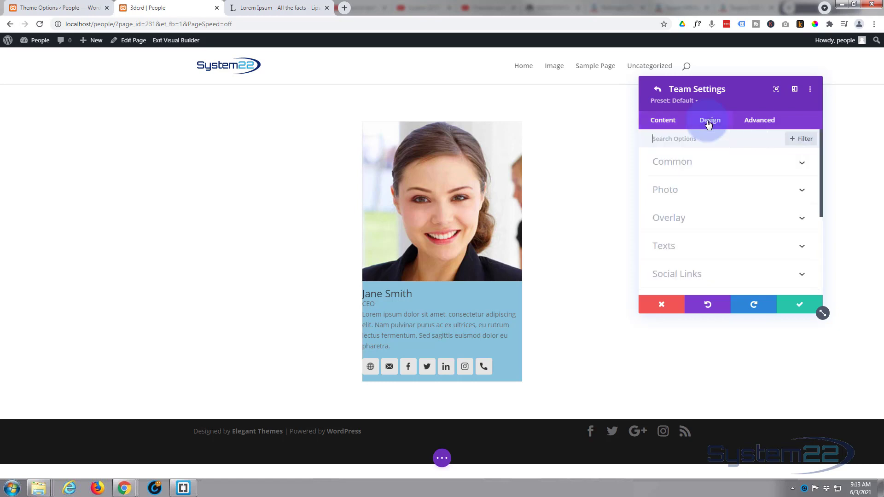
click(746, 162)
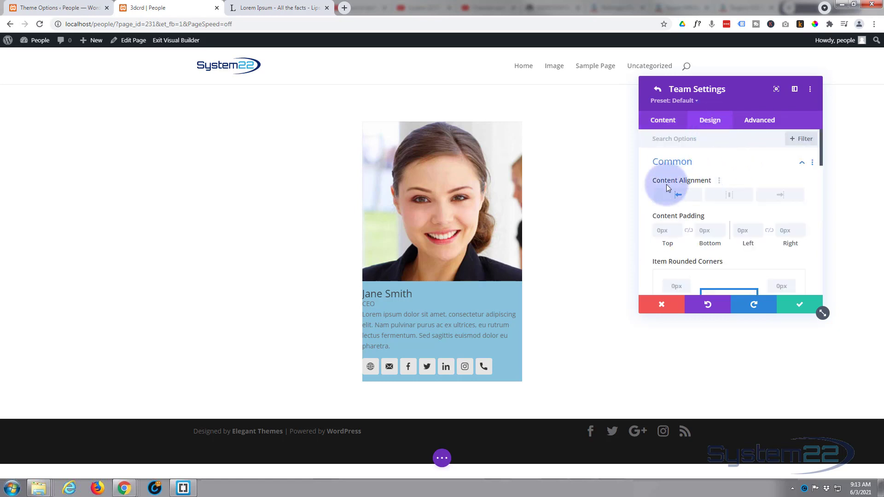
click(732, 198)
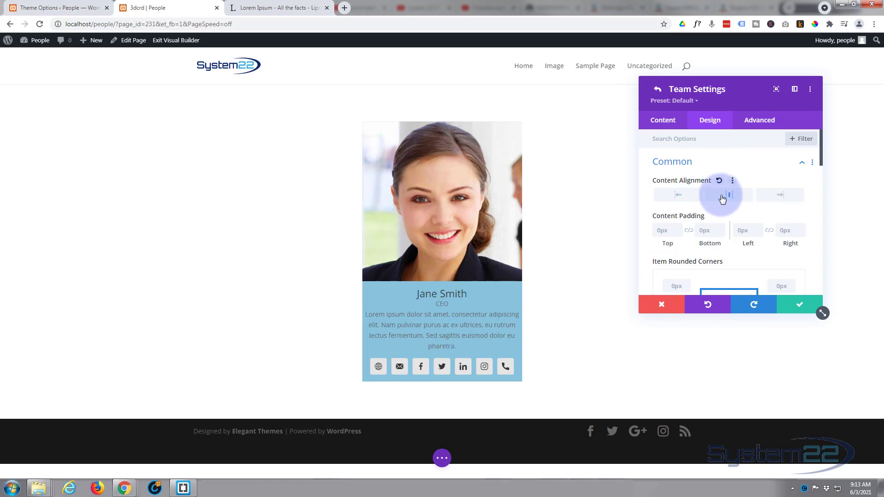
Step: Set the content padding to 25px at the top and link the bottom padding to the same value
scroll(717, 199, down, 1)
click(660, 185)
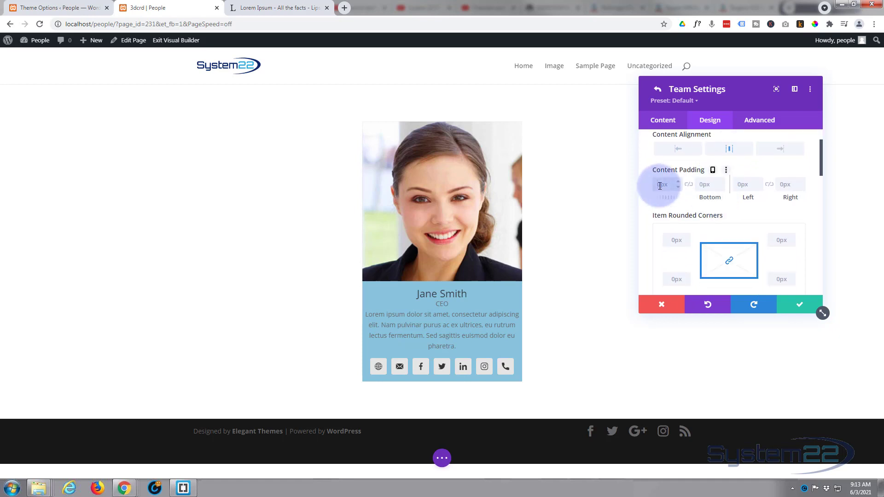
text(25)
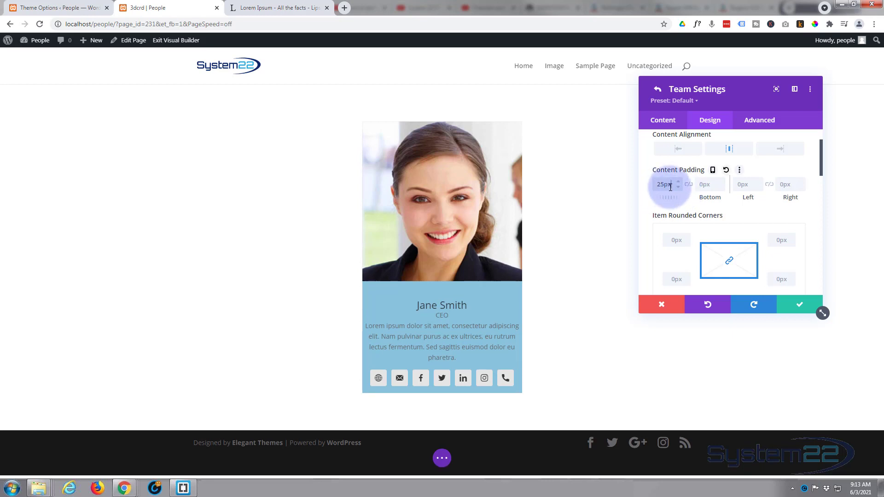
click(689, 185)
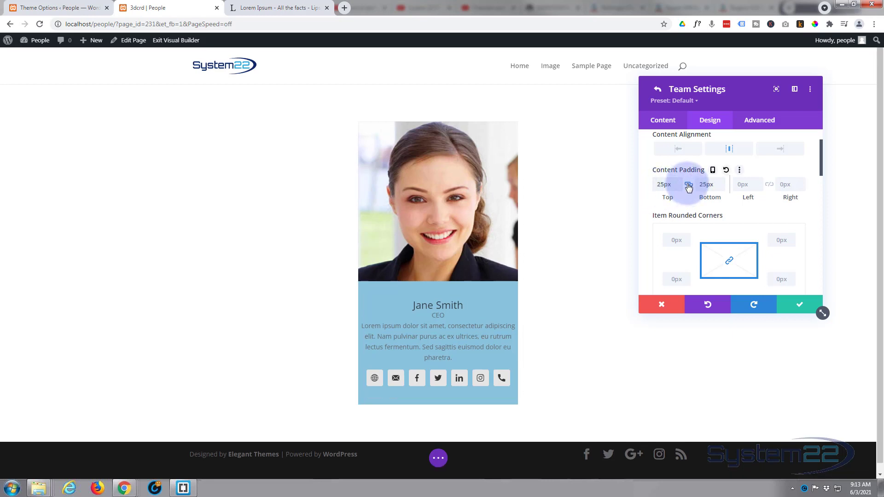
Step: Set the team item's left content padding to 25px and link the right padding to the same value
click(739, 183)
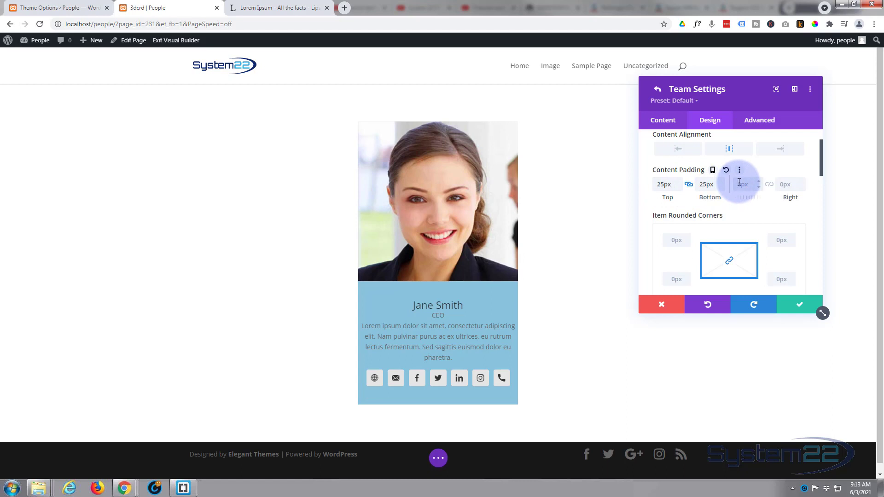
click(771, 186)
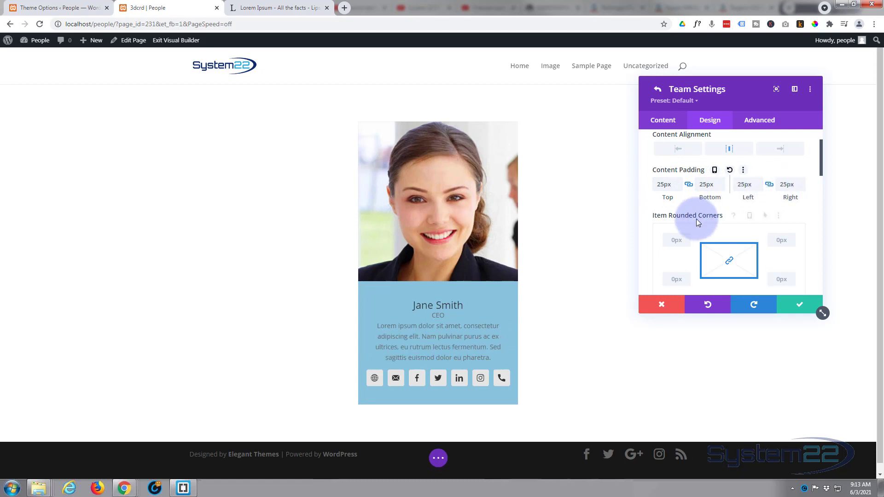
Step: Give the team item a 1px border on all sides, keeping the Solid border style
scroll(696, 219, down, 1)
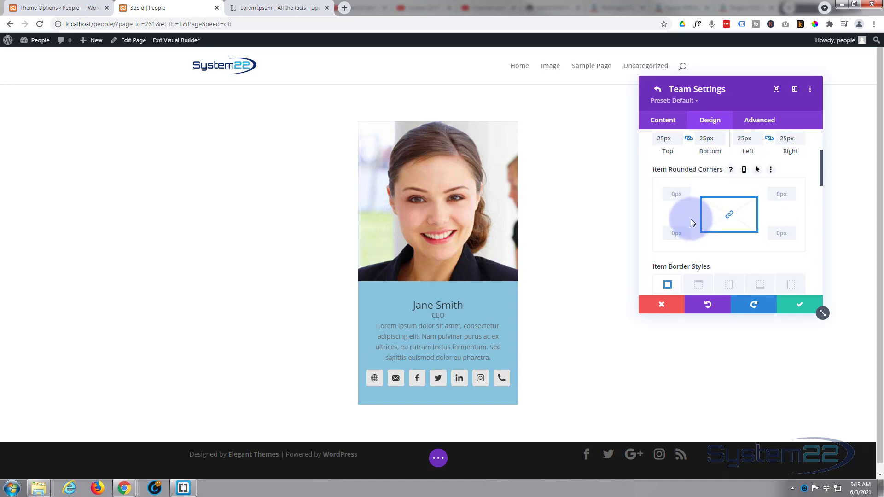
click(677, 193)
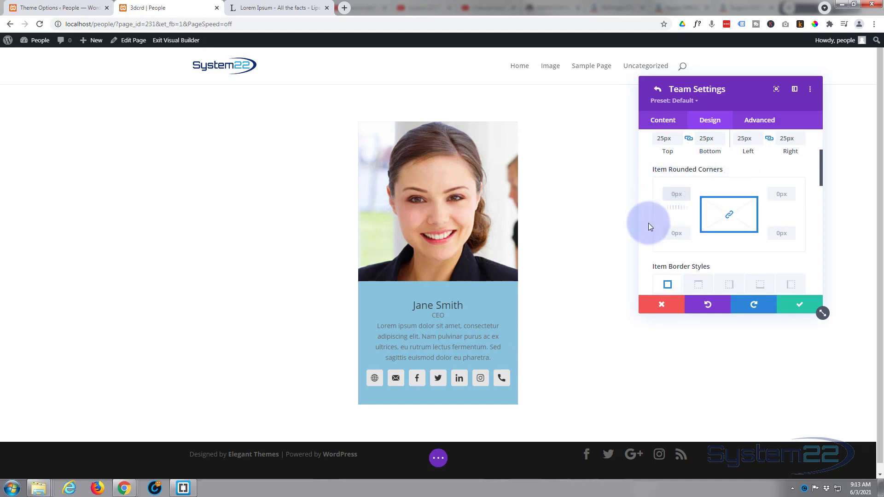
scroll(697, 197, down, 1)
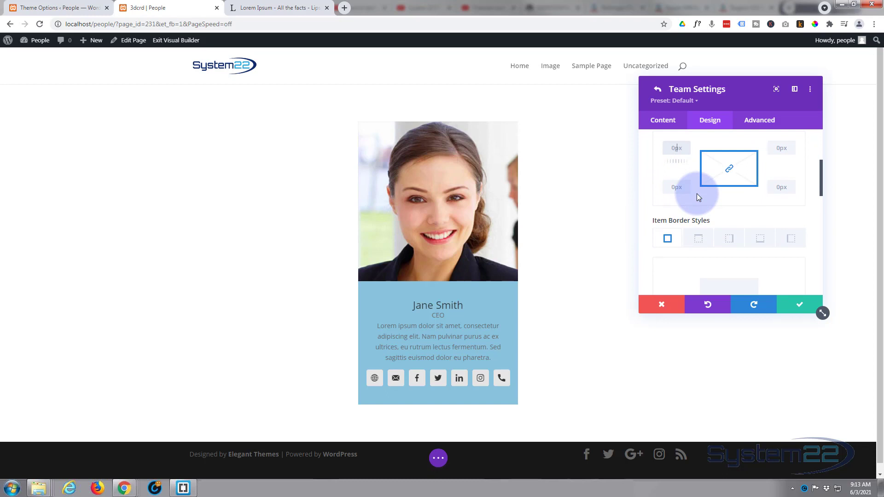
scroll(699, 197, down, 1)
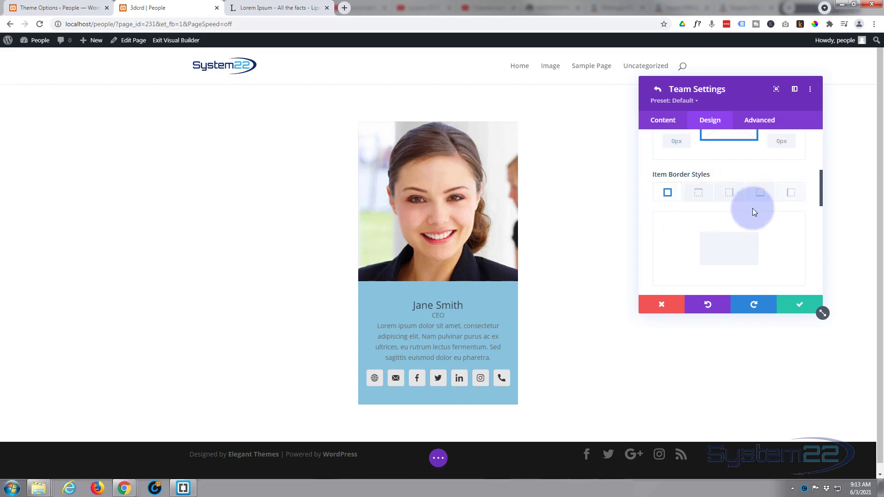
scroll(753, 208, down, 1)
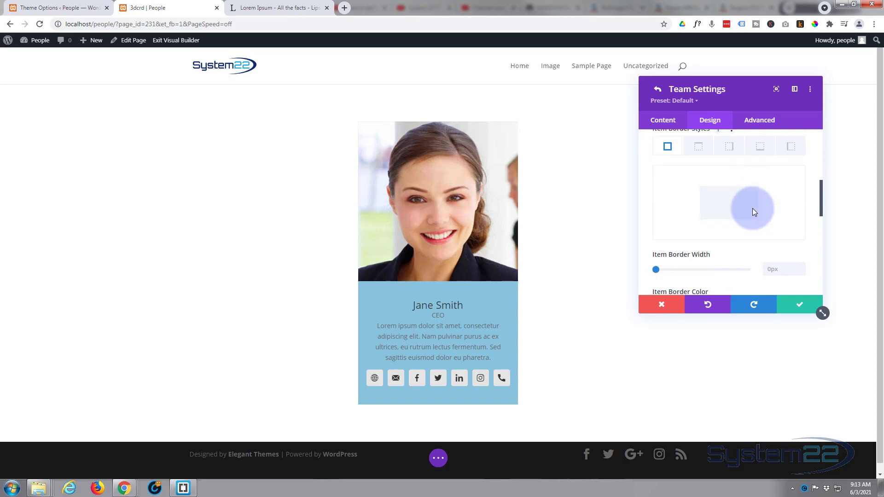
click(800, 266)
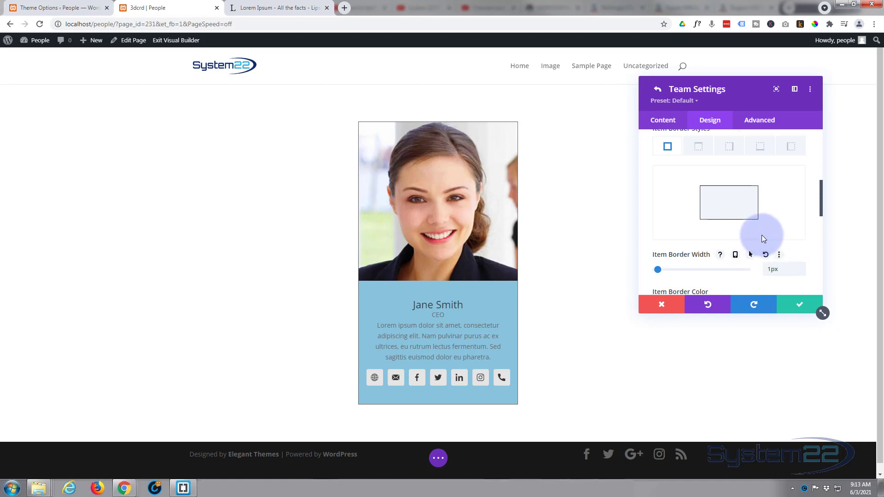
scroll(762, 238, down, 2)
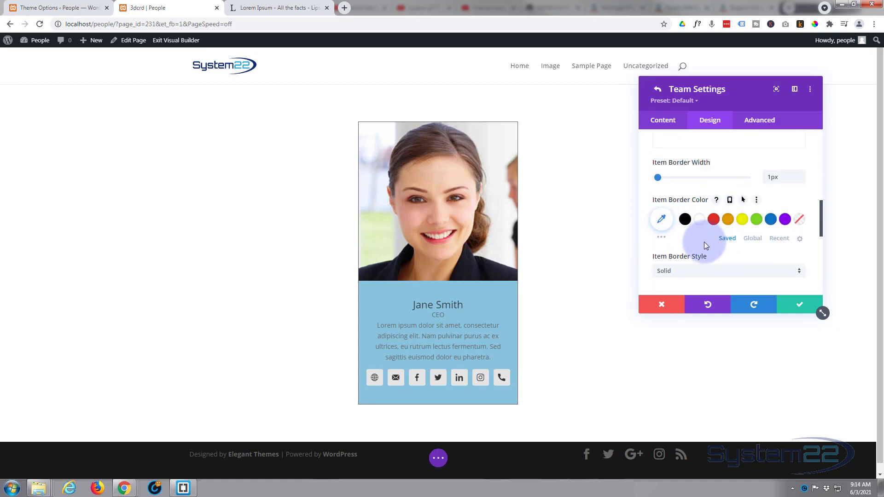
scroll(704, 246, down, 2)
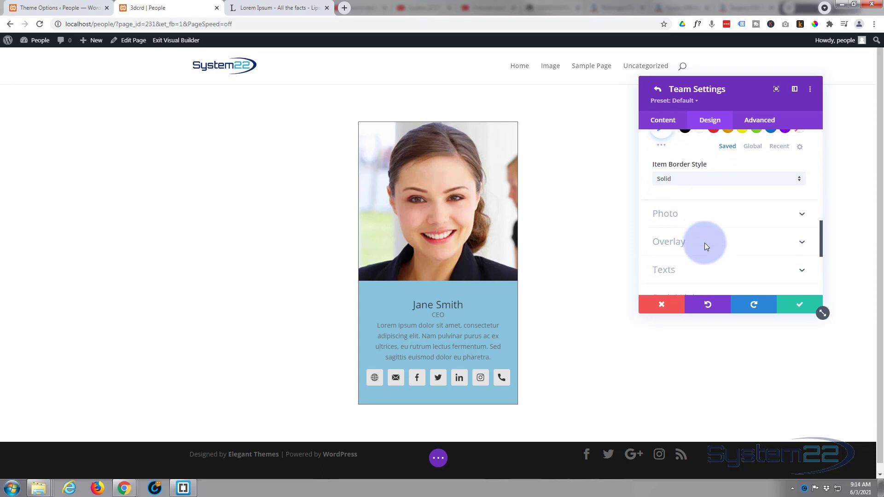
click(700, 183)
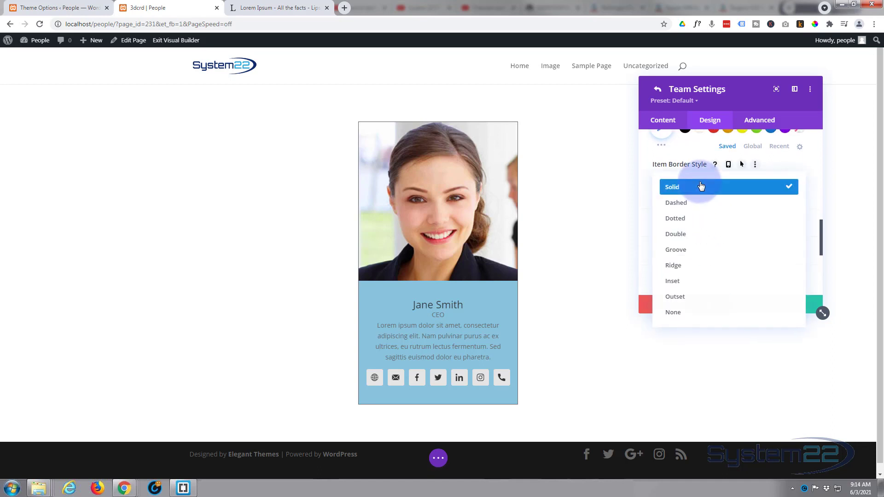
click(644, 166)
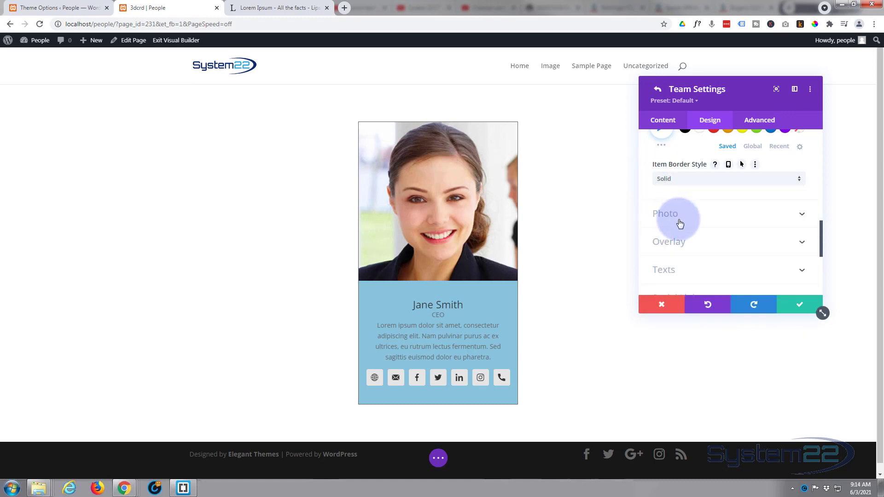
Step: In the photo design settings, set the image height to 275px and center the image alignment
click(719, 214)
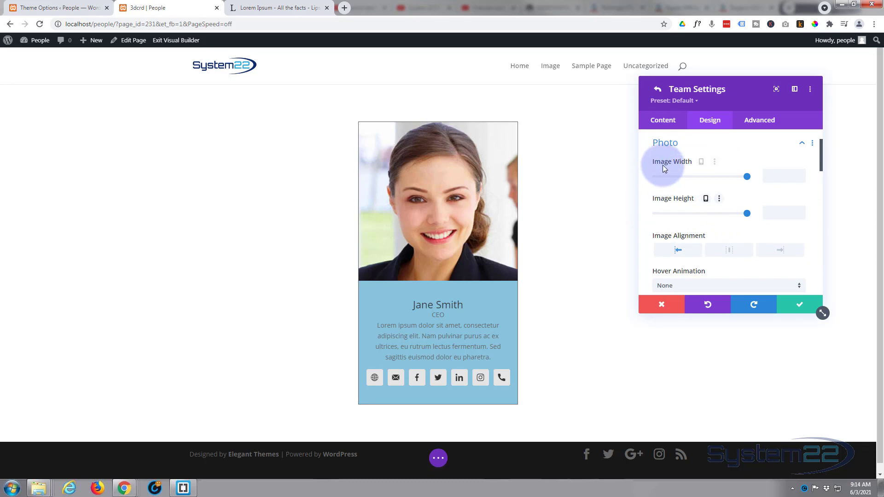
click(741, 214)
drag(741, 213, 682, 216)
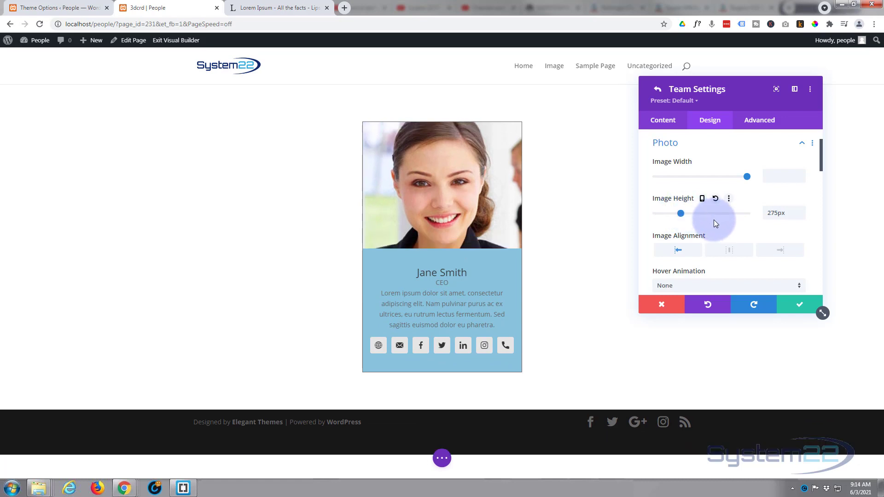
click(723, 253)
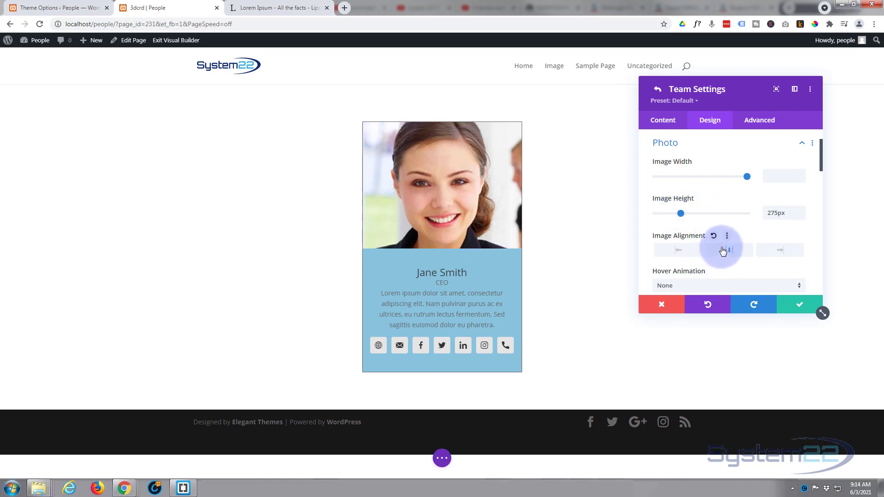
Step: Apply the Zoom In hover animation to the team member's photo
scroll(721, 246, down, 2)
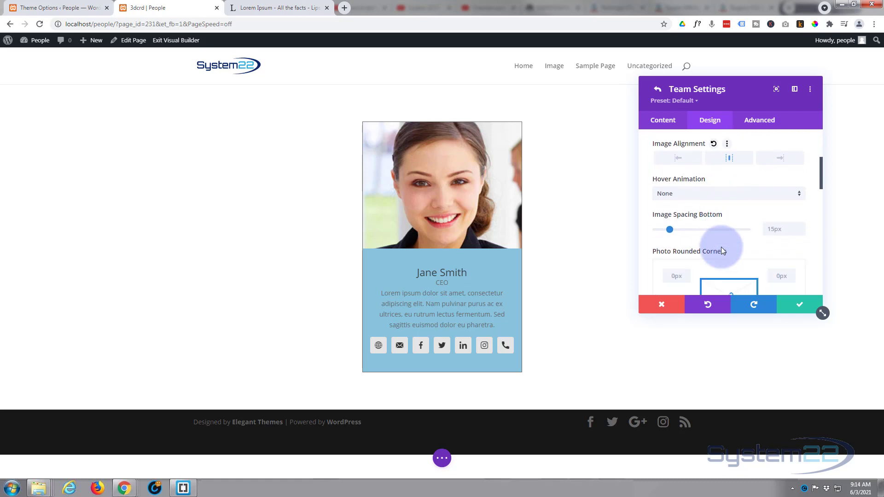
click(724, 194)
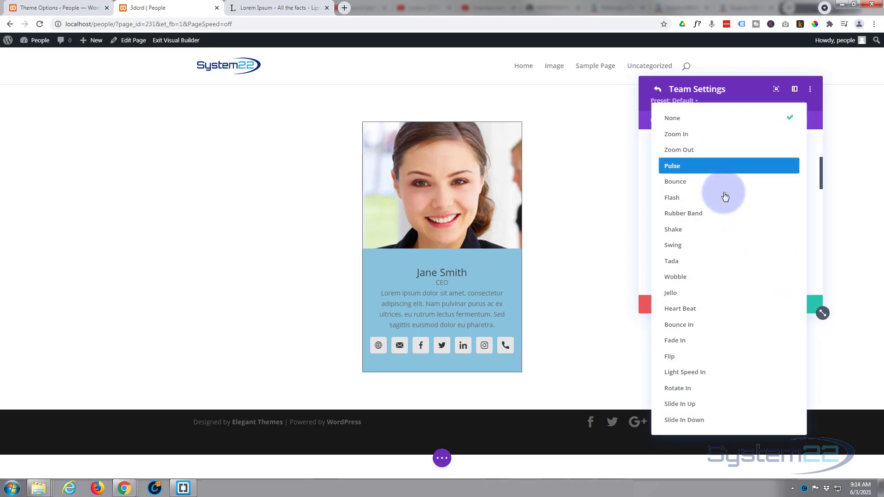
click(679, 135)
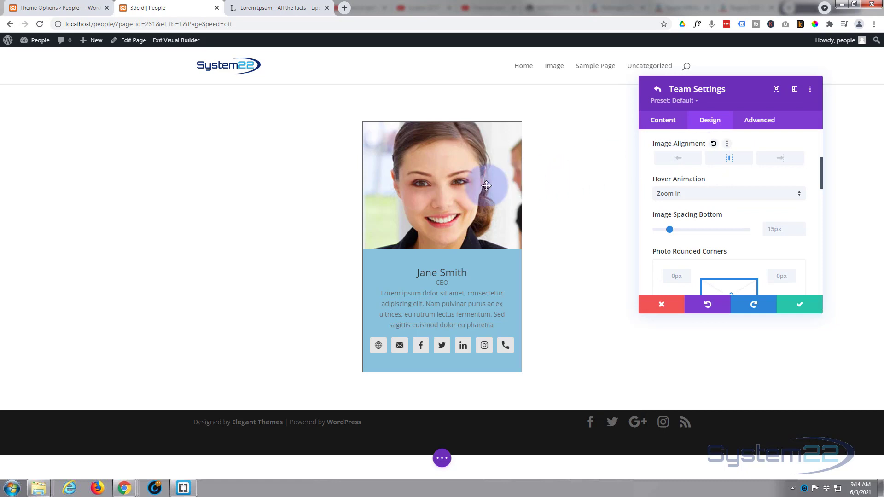
click(728, 195)
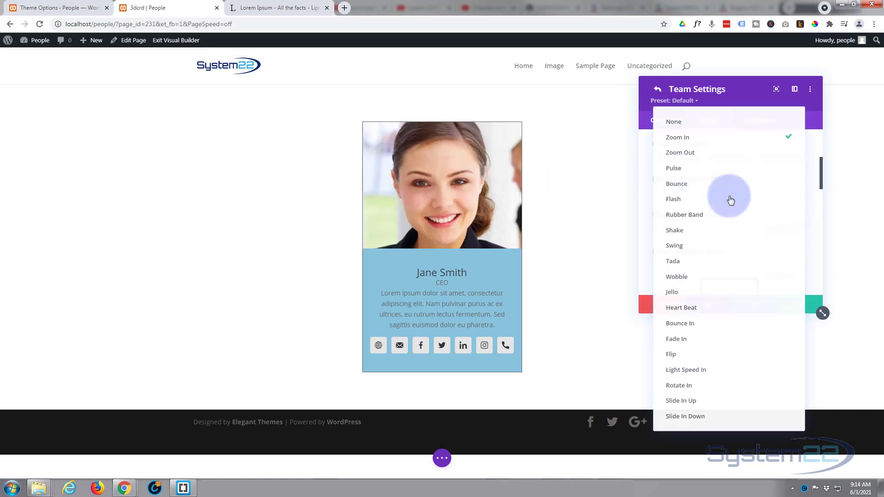
click(646, 153)
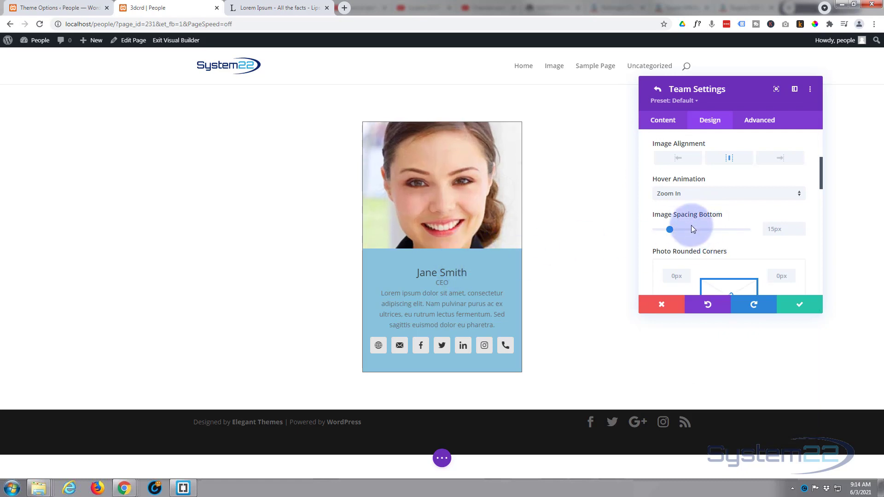
Step: Try rounding all four photo corners by 20px and 50px, and reset them to 0px
scroll(713, 218, down, 1)
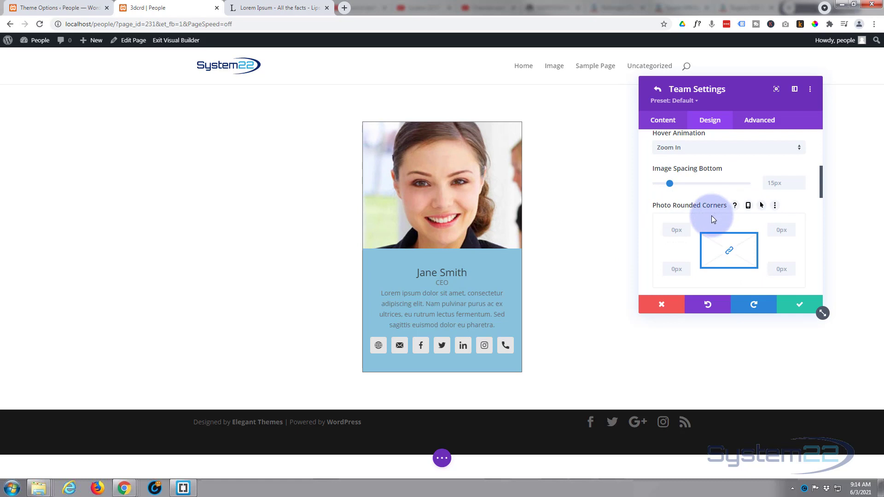
scroll(711, 216, down, 1)
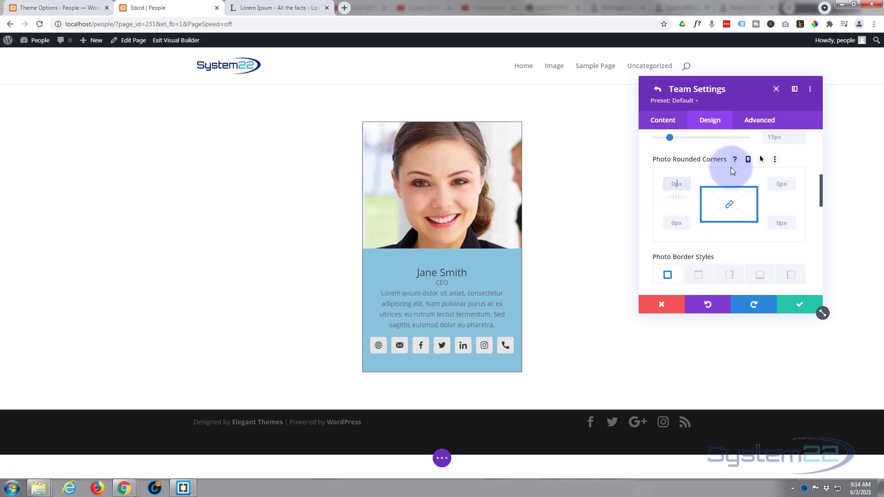
text(20px)
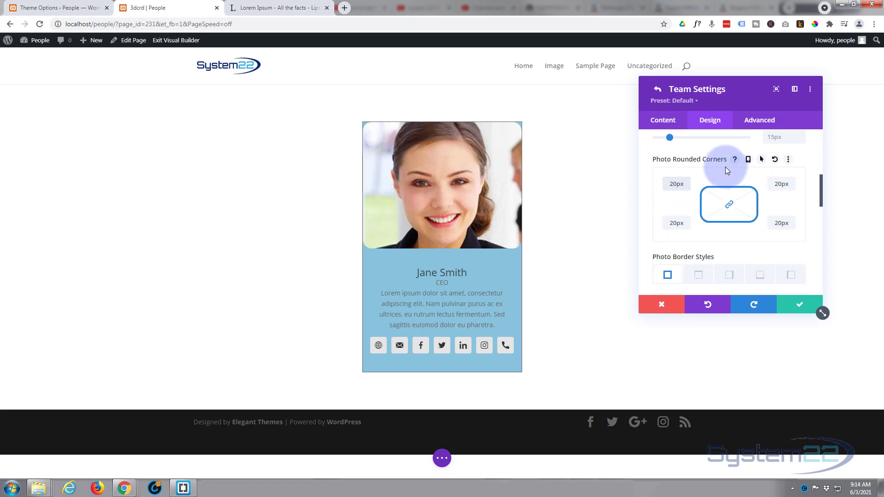
double_click(680, 183)
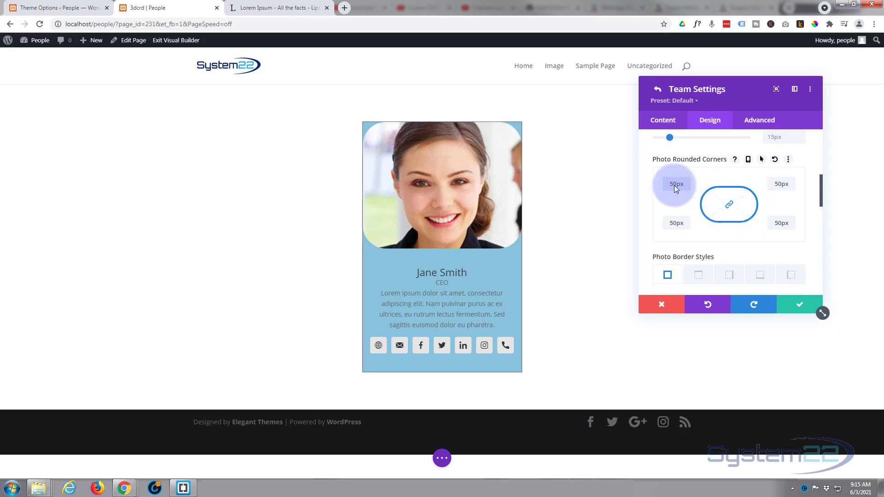
drag(668, 183, 683, 184)
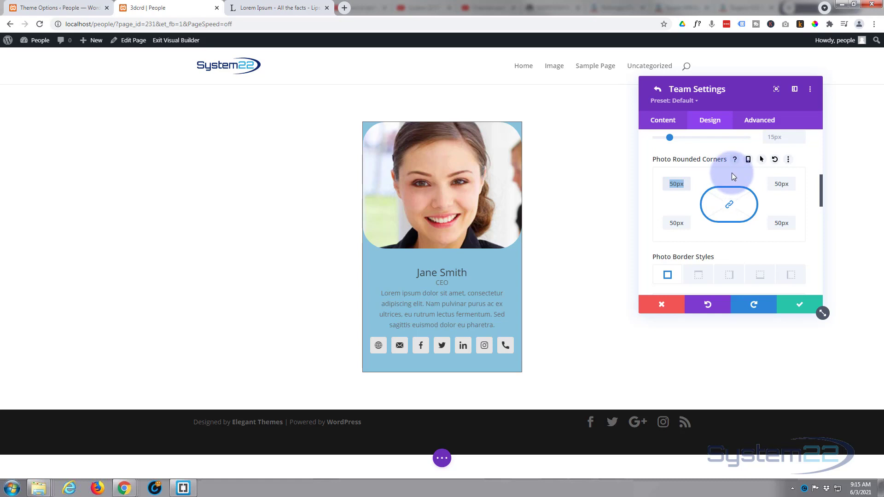
text(0)
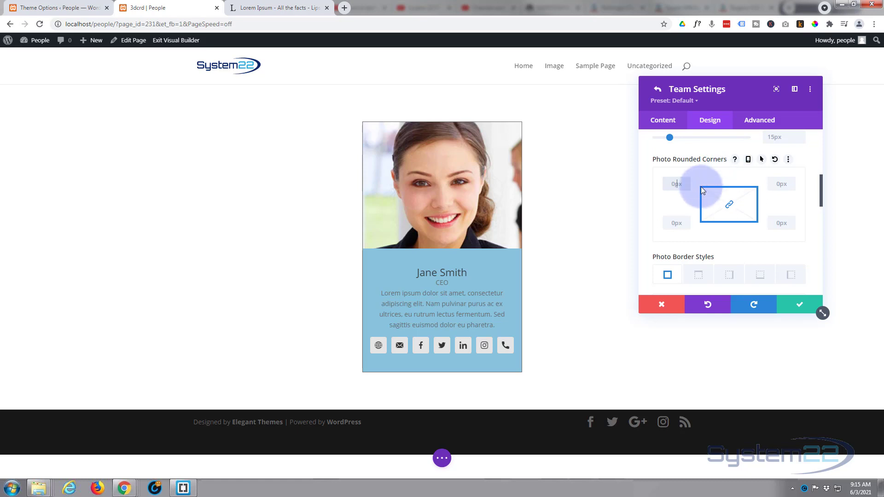
click(670, 183)
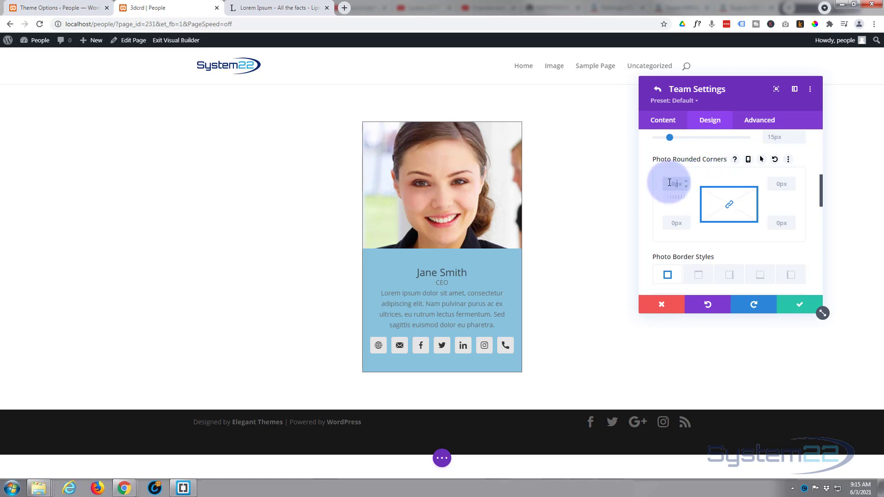
Step: Add a 1px border along only the bottom edge of the team member's photo
scroll(656, 184, down, 2)
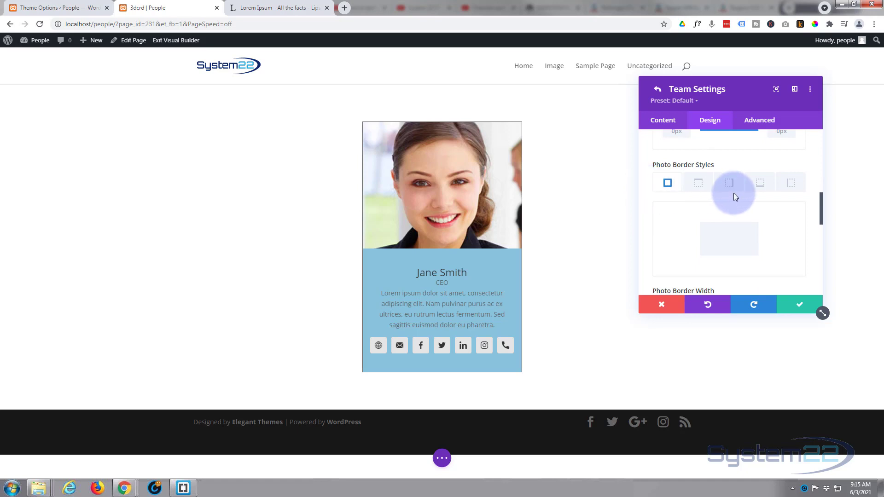
click(759, 185)
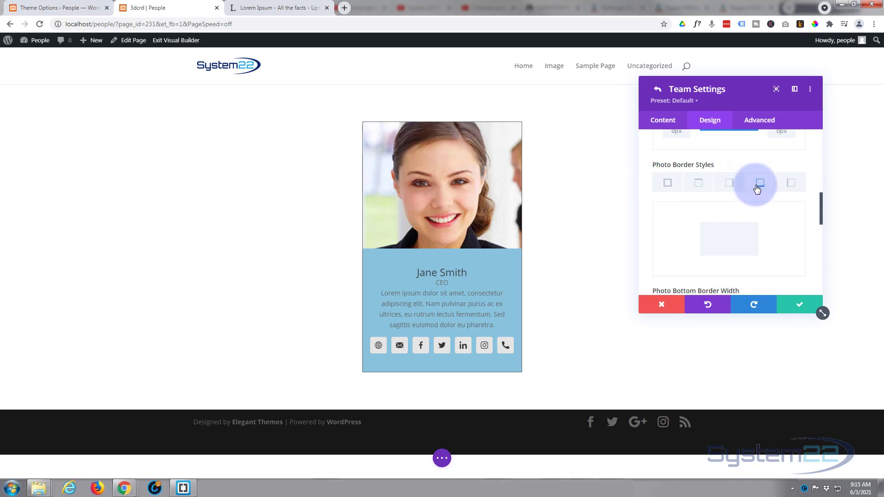
scroll(763, 196, down, 1)
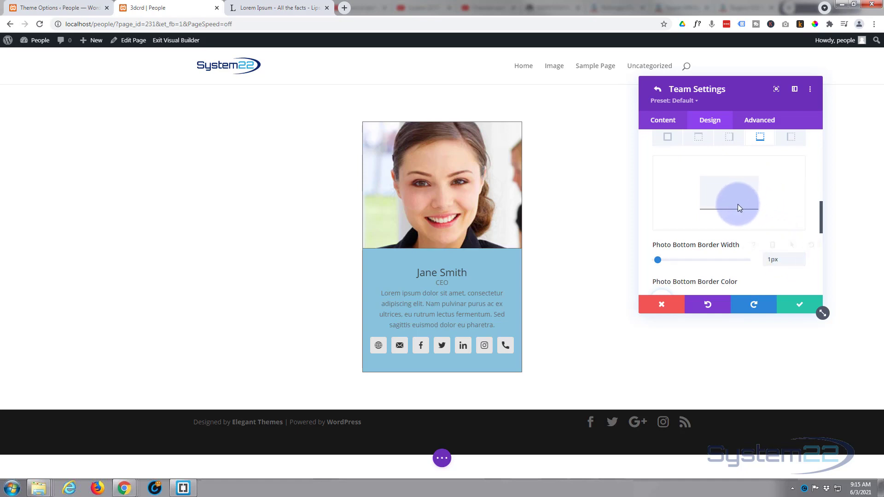
scroll(738, 204, down, 1)
scroll(737, 205, down, 2)
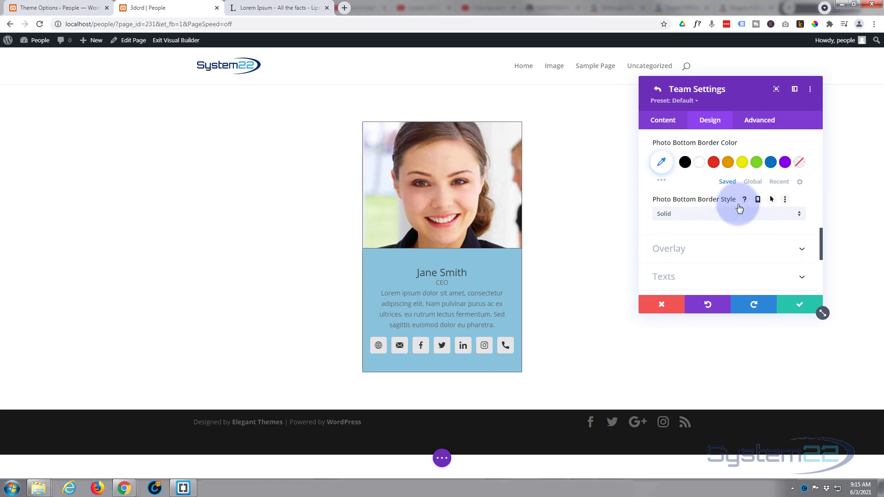
Step: Enable hover styling for the photo's overlay background and set the hover color to blue rgba(12,113,195,0.45)
scroll(735, 209, down, 2)
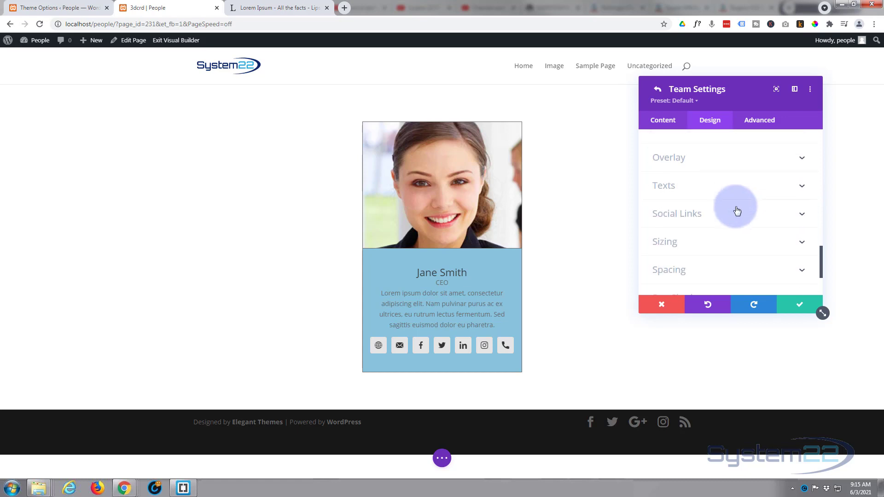
click(716, 162)
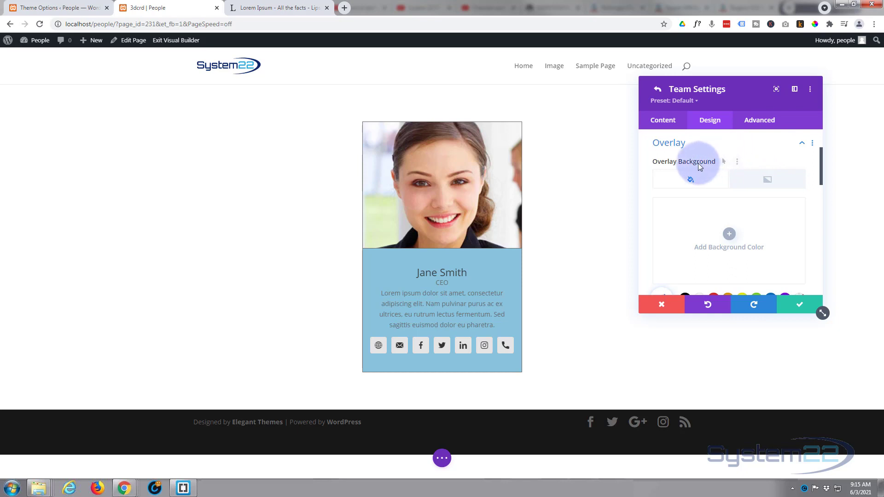
click(729, 162)
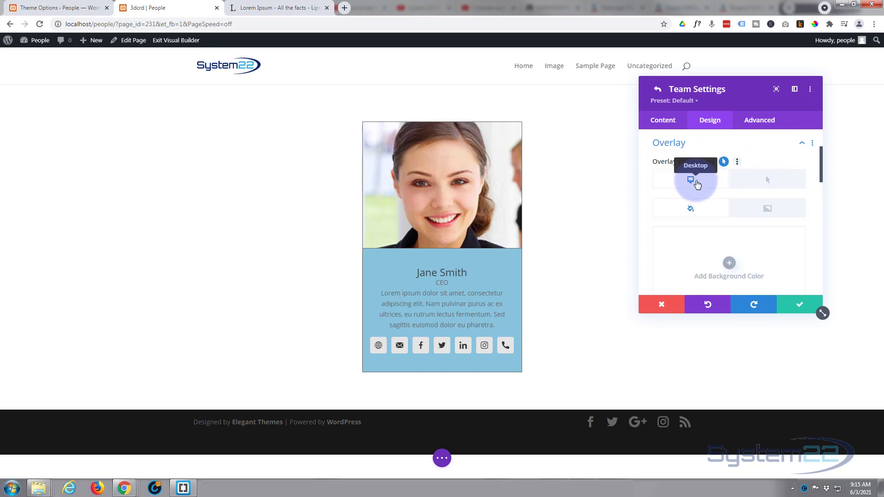
click(756, 178)
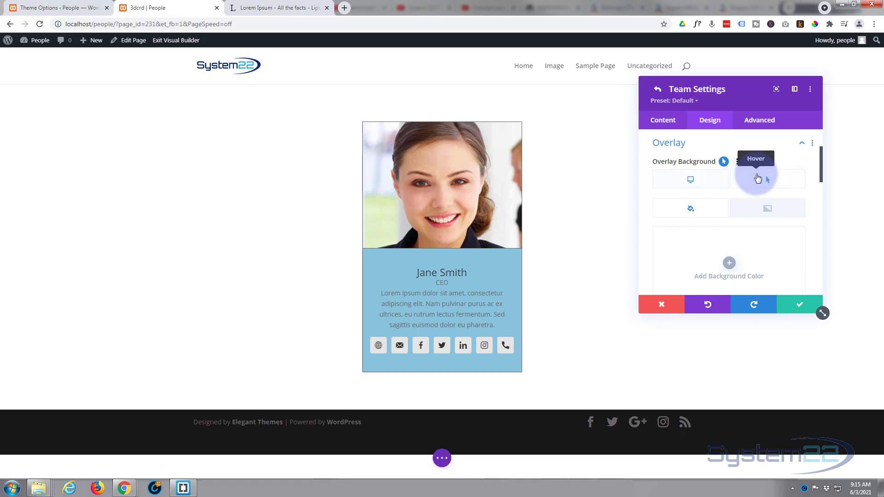
scroll(750, 170, down, 2)
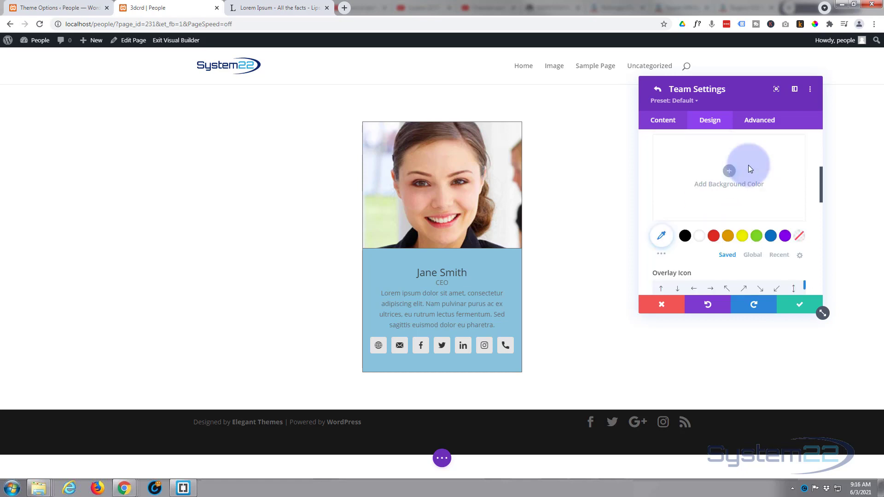
click(771, 236)
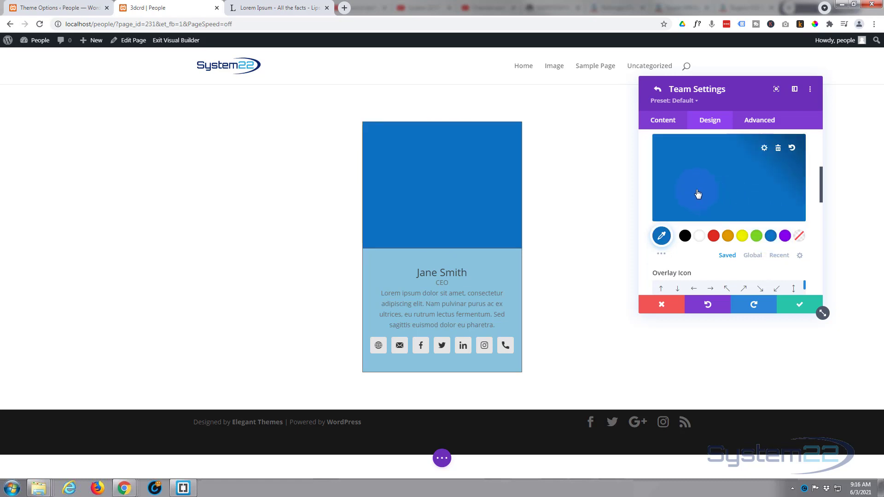
click(698, 194)
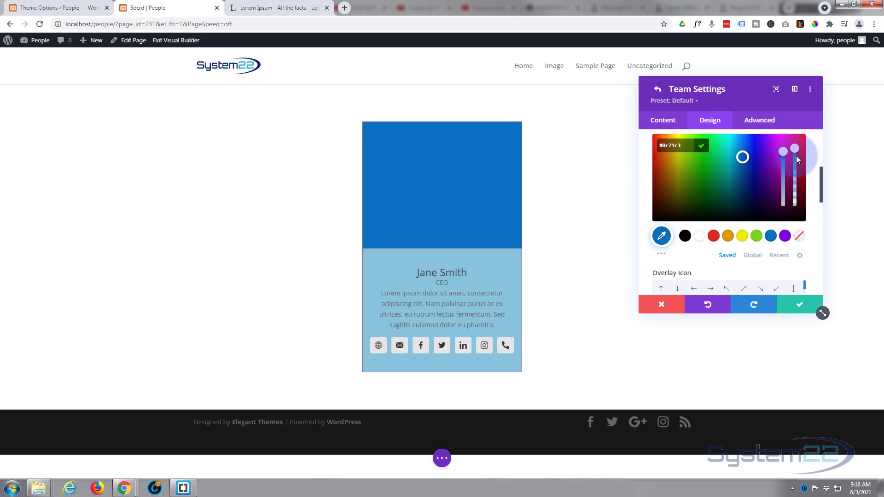
drag(796, 200, 797, 188)
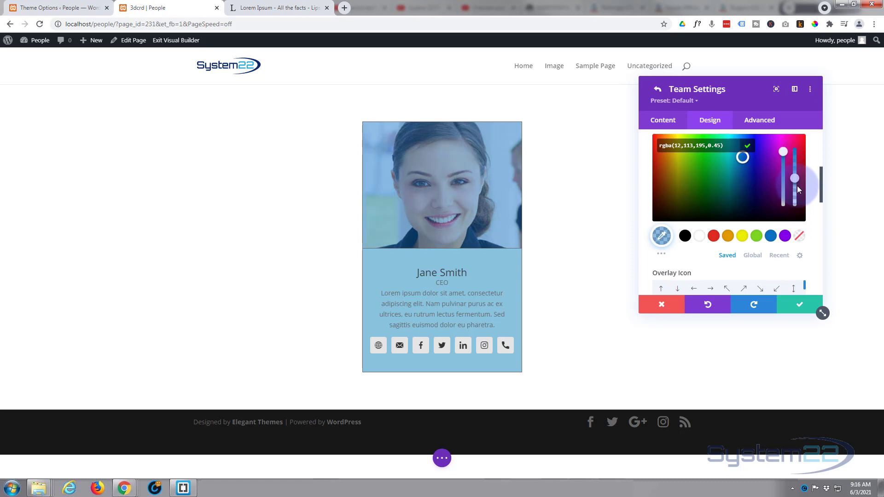
Step: Choose the zoom-in magnifier as the overlay icon and color it white
scroll(721, 204, down, 2)
scroll(721, 204, down, 2)
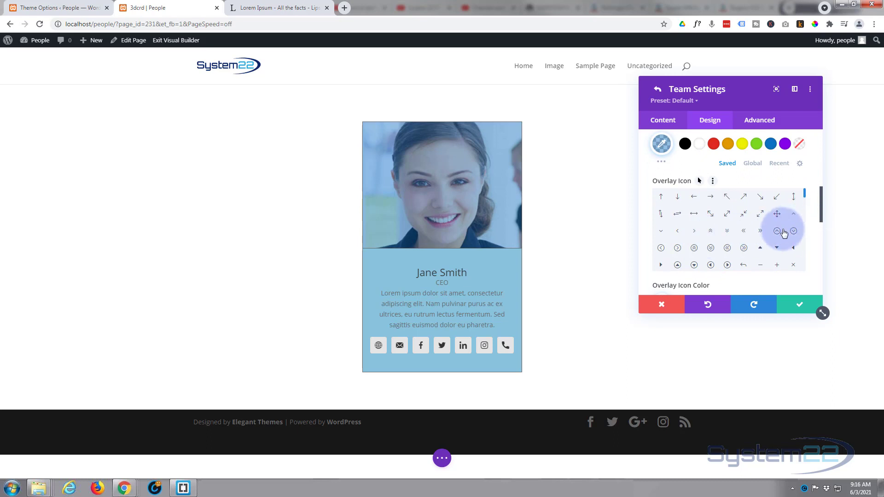
drag(805, 195, 806, 205)
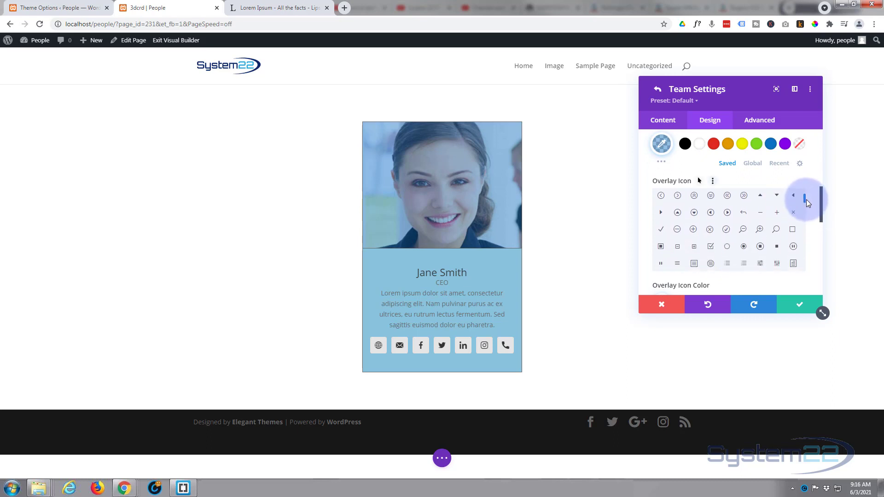
click(760, 231)
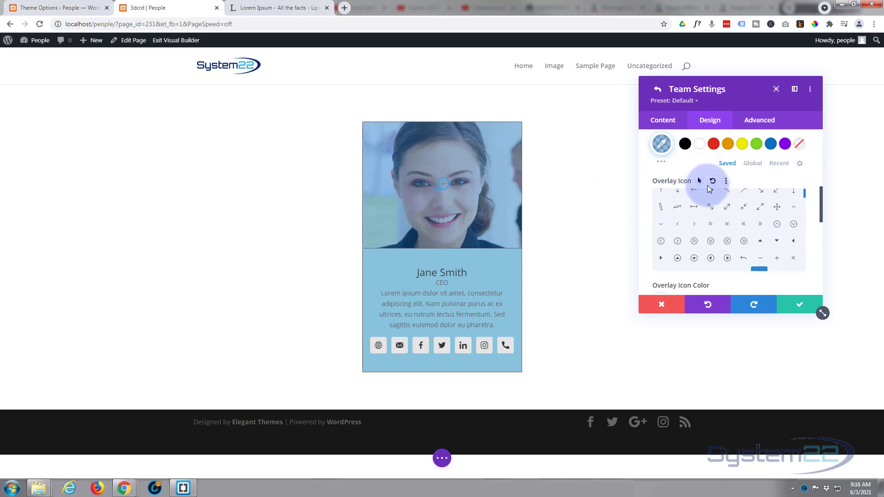
scroll(700, 178, down, 3)
scroll(701, 188, down, 2)
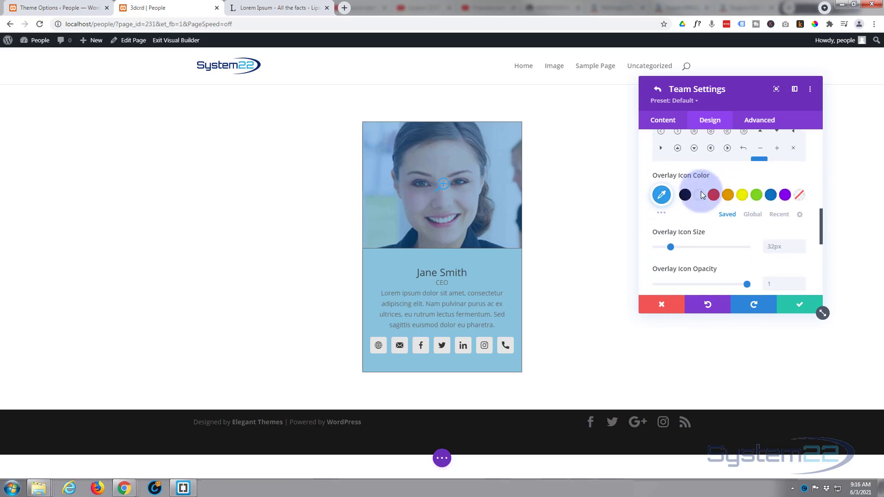
scroll(699, 191, up, 2)
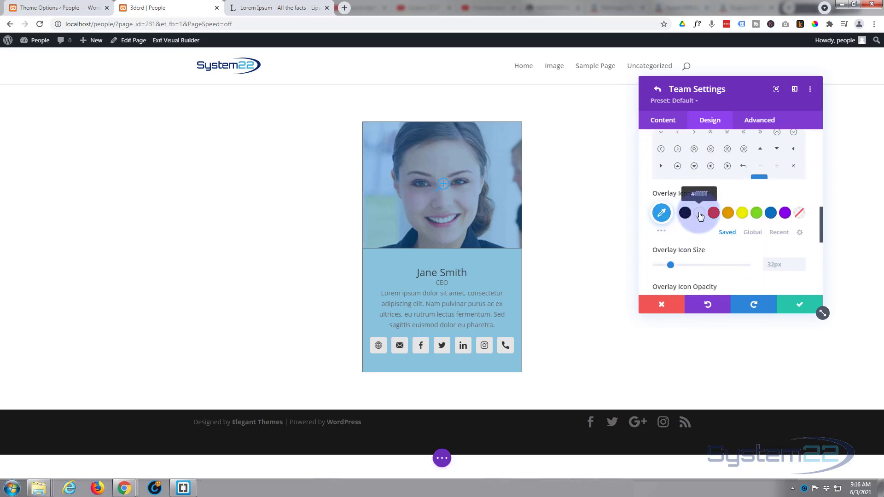
scroll(708, 231, up, 2)
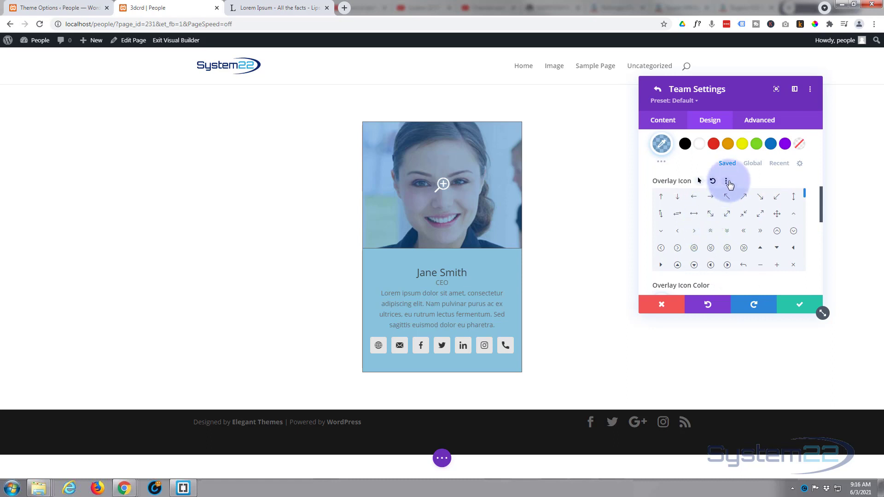
Step: Check the overlay background's desktop state, and delete the blue background color from its hover state
scroll(730, 177, up, 2)
scroll(732, 172, up, 1)
scroll(732, 171, down, 2)
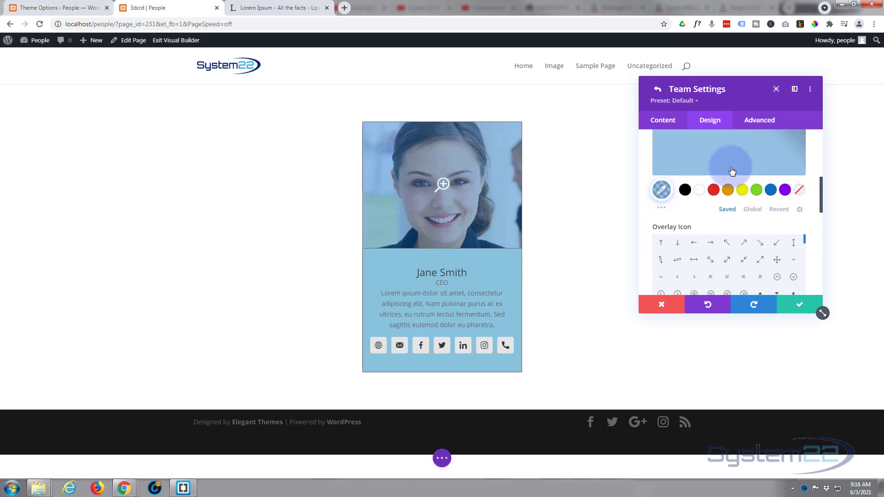
scroll(732, 172, up, 2)
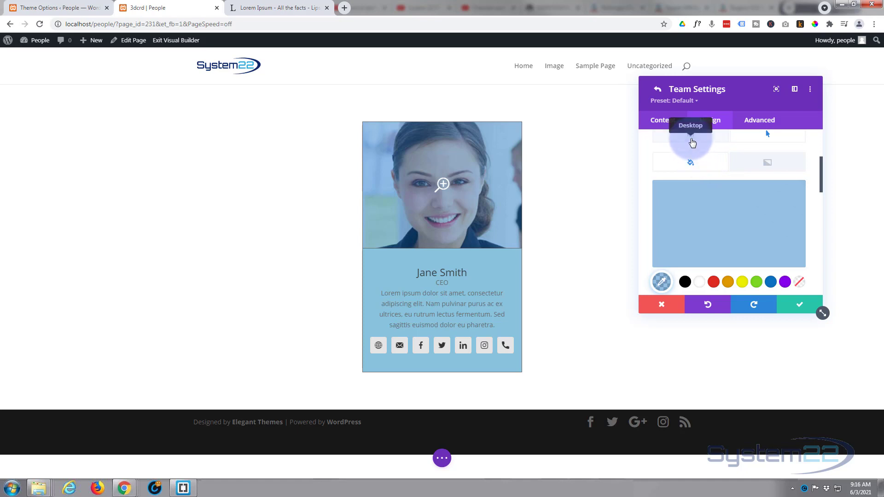
click(692, 141)
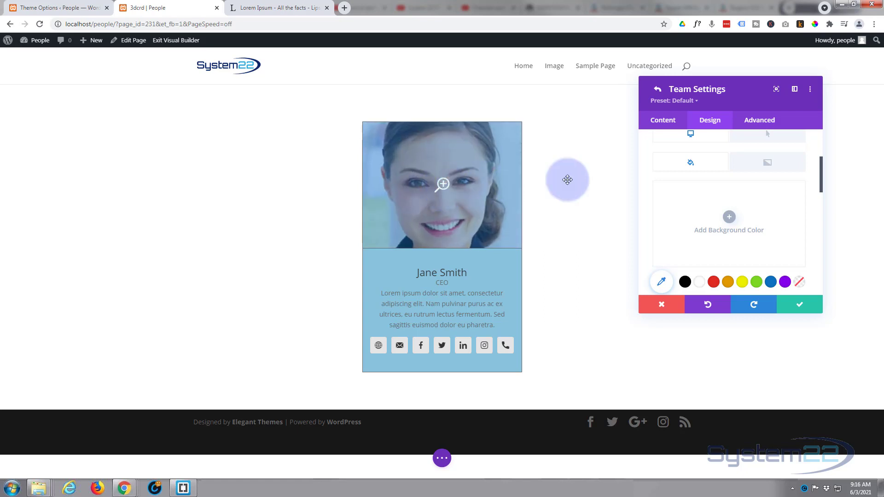
scroll(746, 219, up, 2)
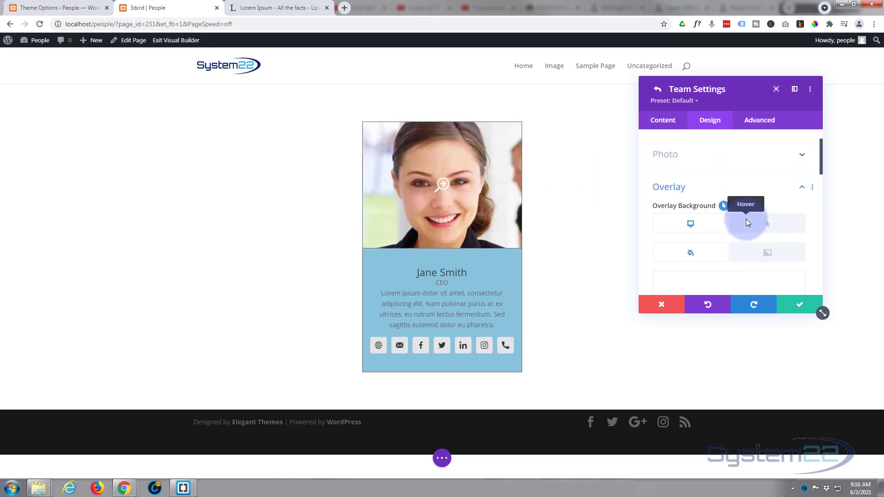
scroll(747, 222, down, 1)
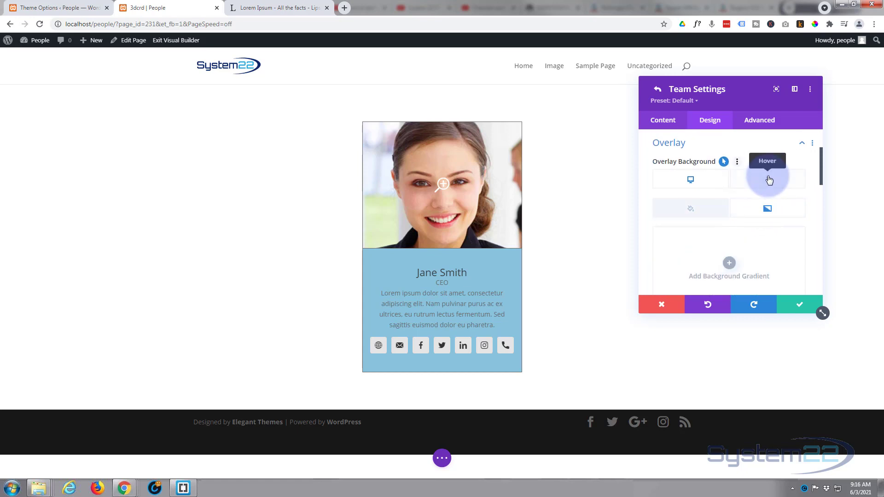
click(768, 180)
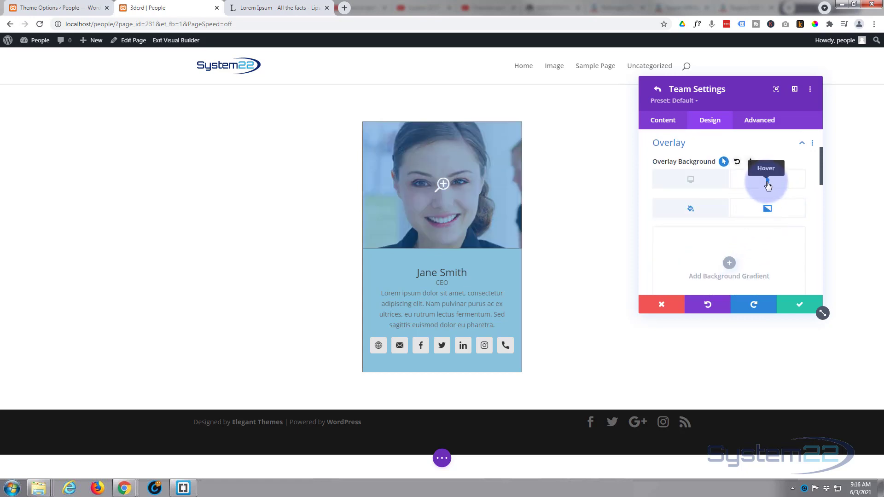
click(694, 211)
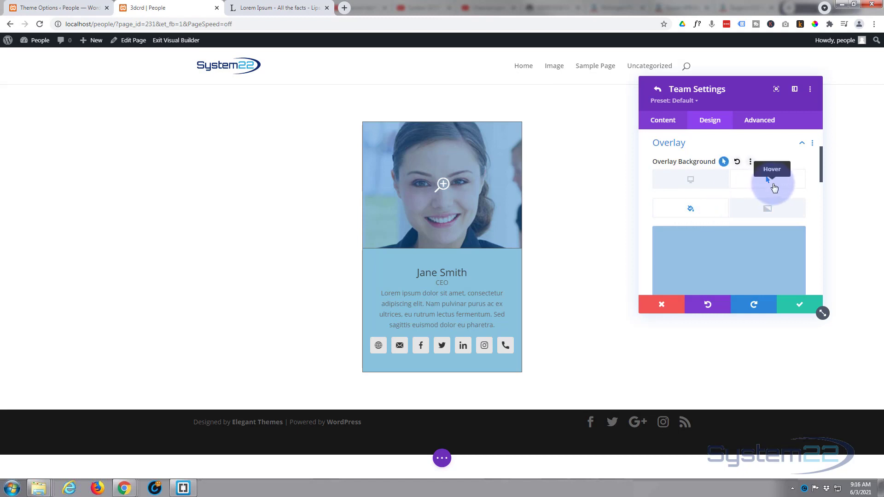
click(778, 241)
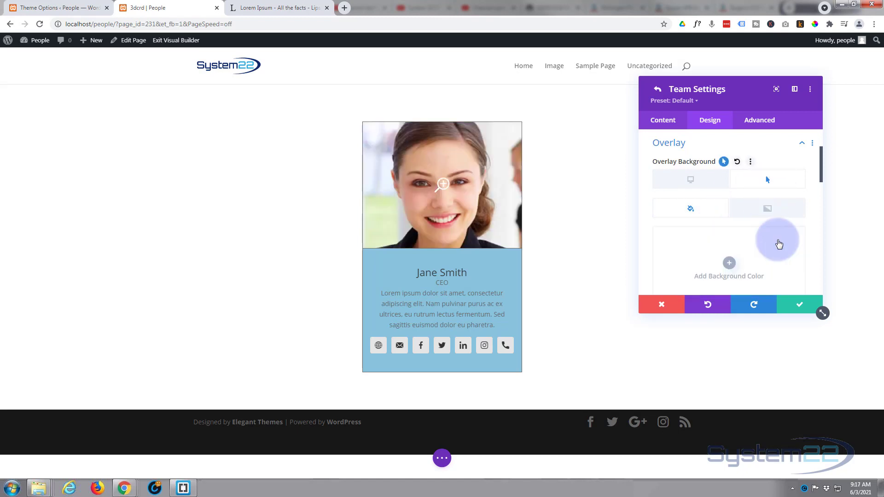
Step: Set the overlay icon color to transparent
scroll(727, 254, down, 2)
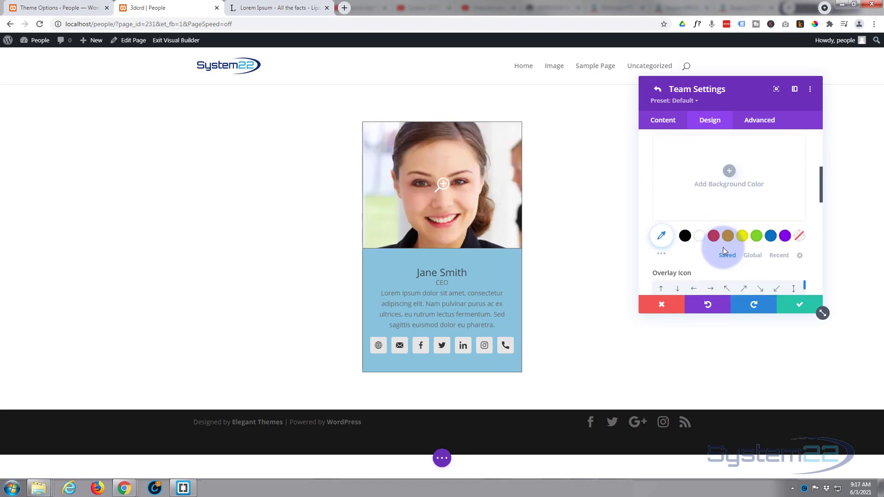
scroll(723, 247, down, 1)
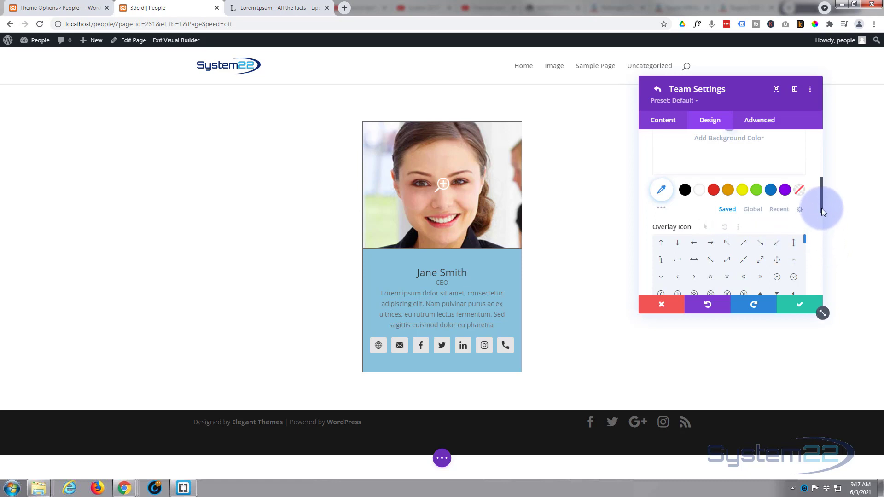
drag(822, 208, 822, 240)
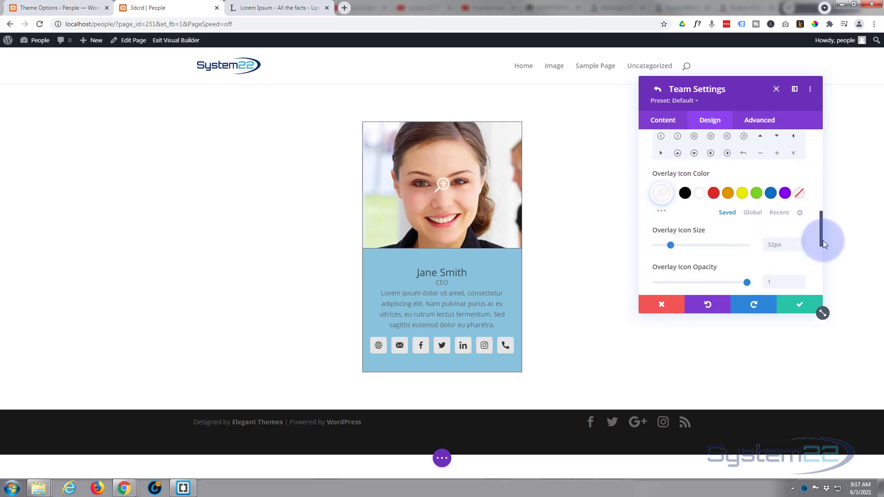
click(800, 199)
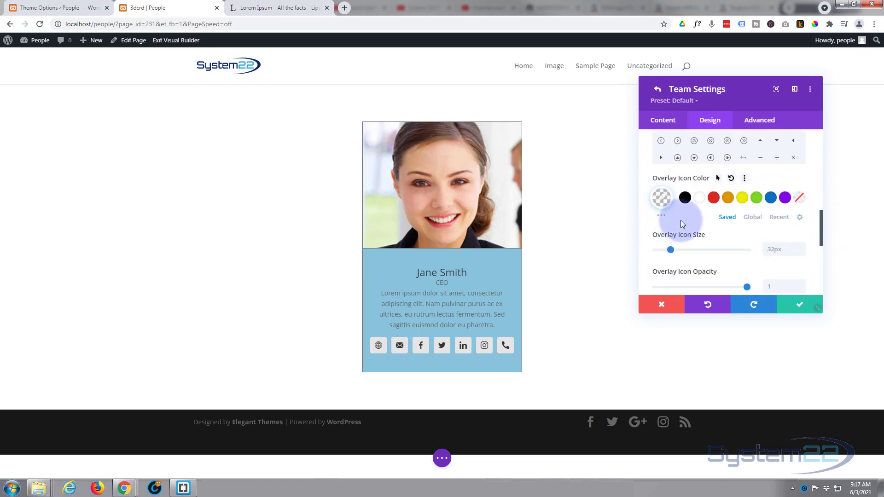
Step: Style the team member's name text in the default font with Semi Bold weight and white (#ffffff) color
scroll(645, 229, down, 1)
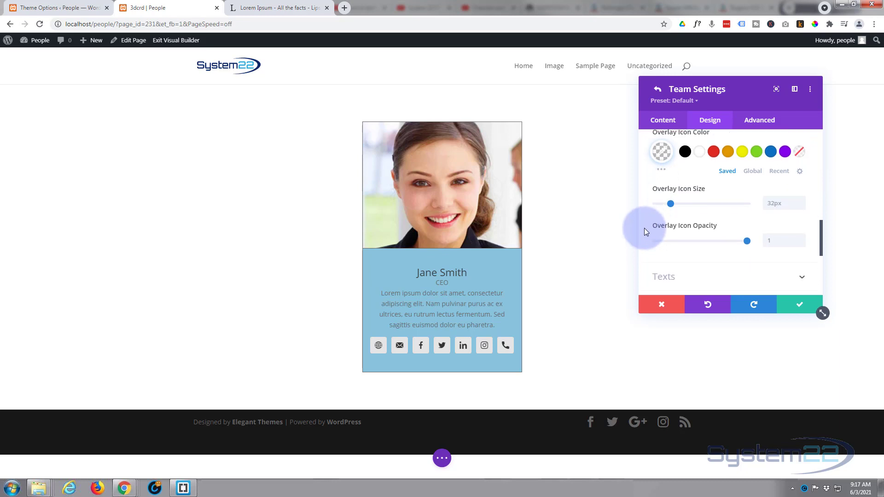
scroll(645, 228, down, 2)
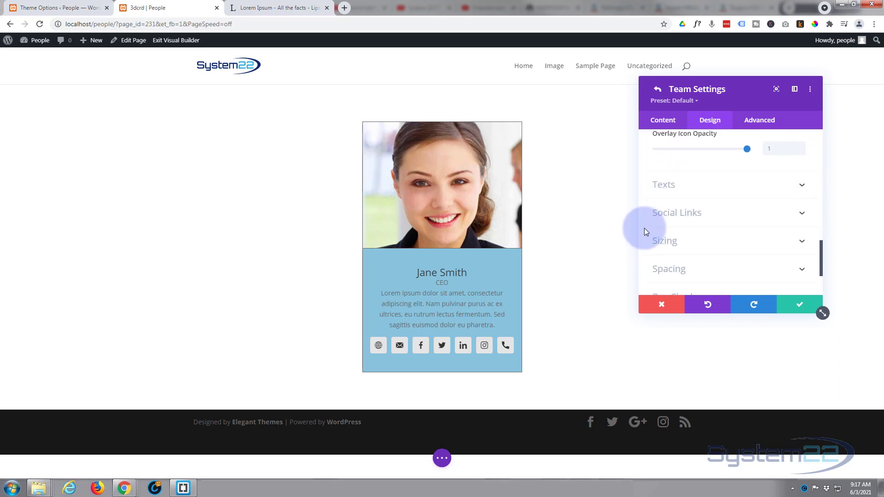
click(717, 188)
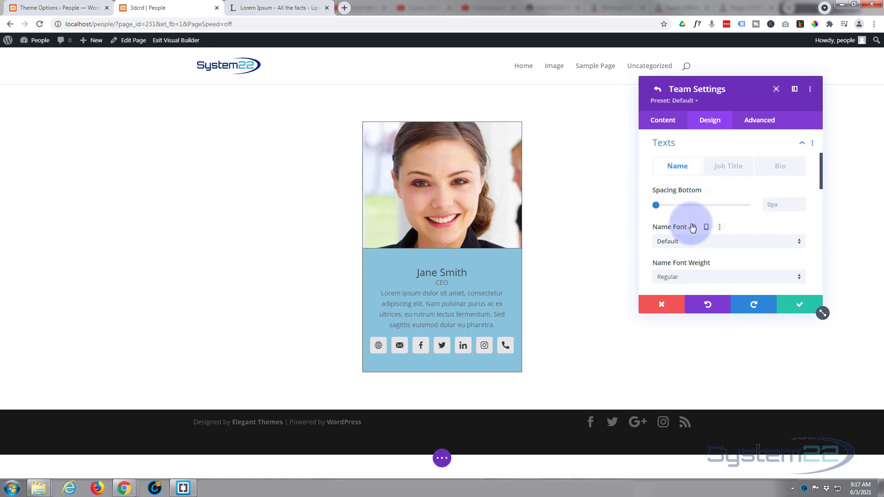
scroll(691, 227, down, 1)
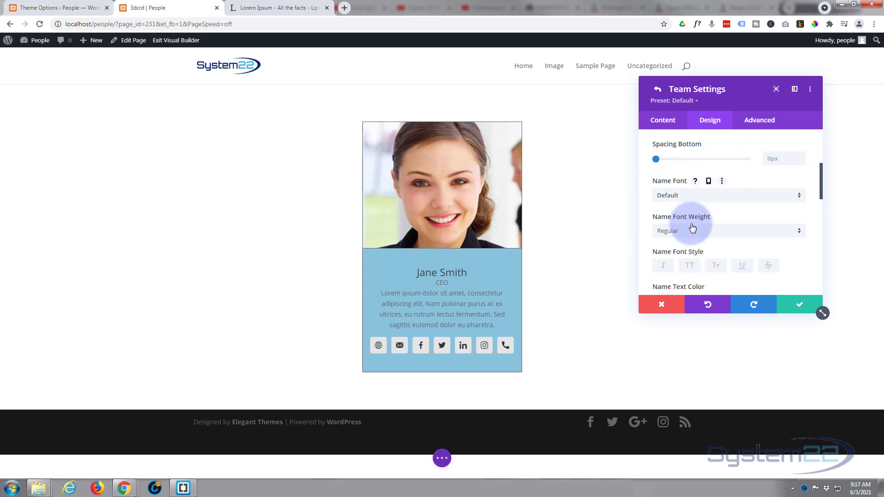
click(695, 198)
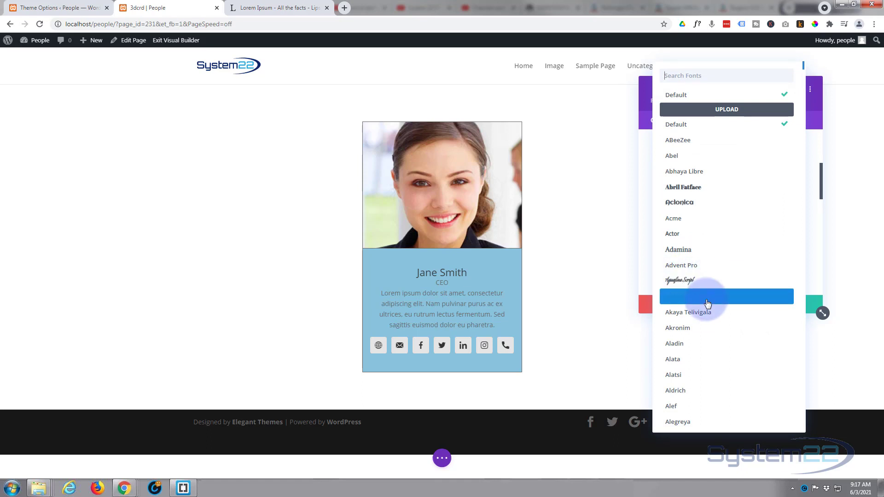
click(676, 99)
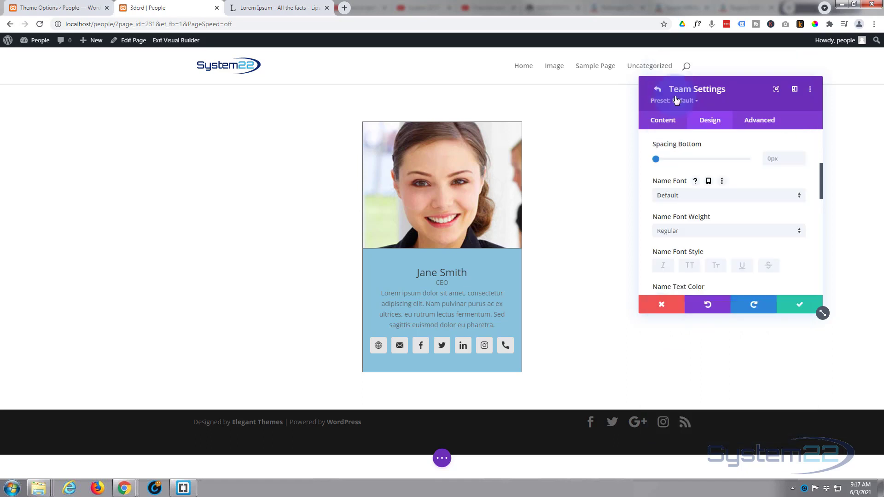
click(709, 231)
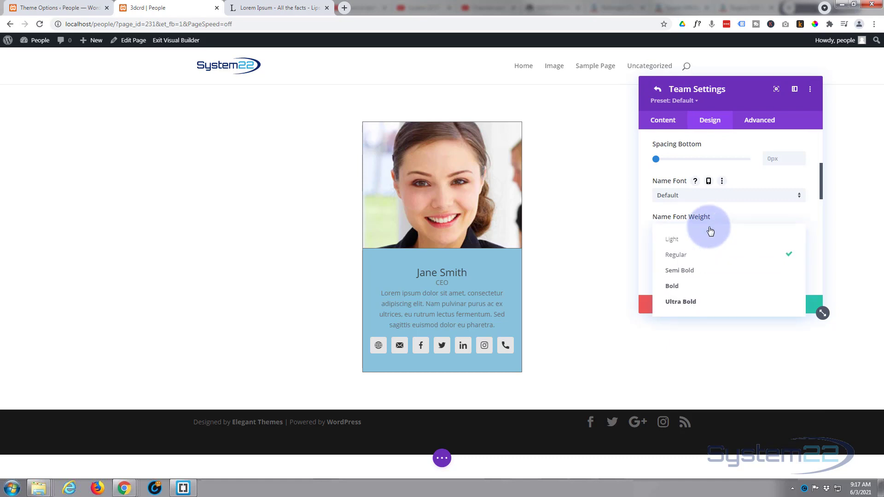
click(711, 275)
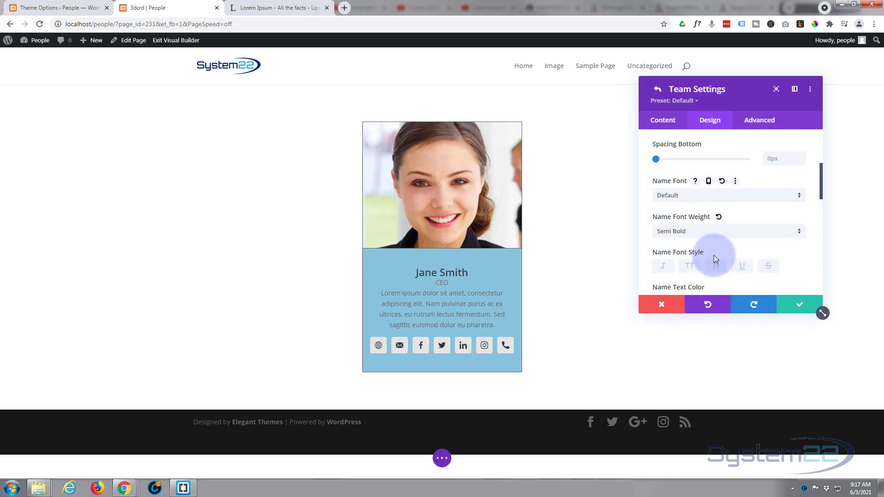
scroll(714, 255, down, 2)
click(699, 215)
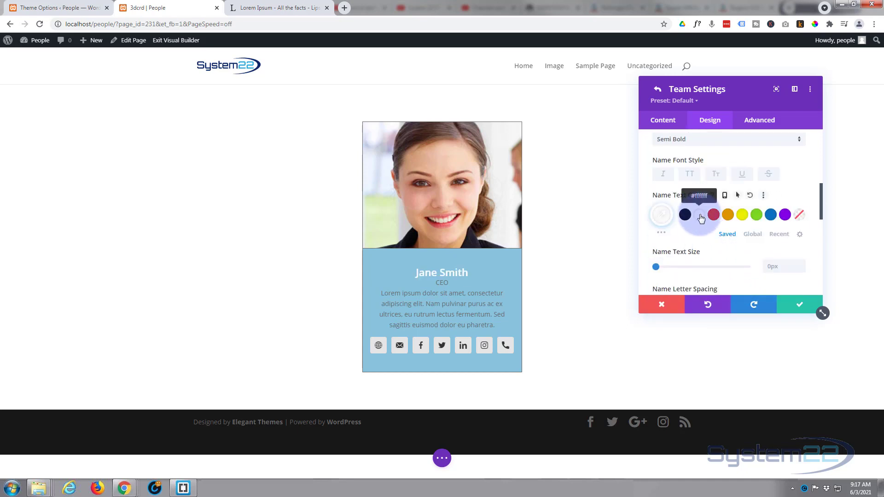
Step: Color the team member's job title text white (#ffffff)
scroll(704, 251, up, 1)
scroll(704, 255, up, 4)
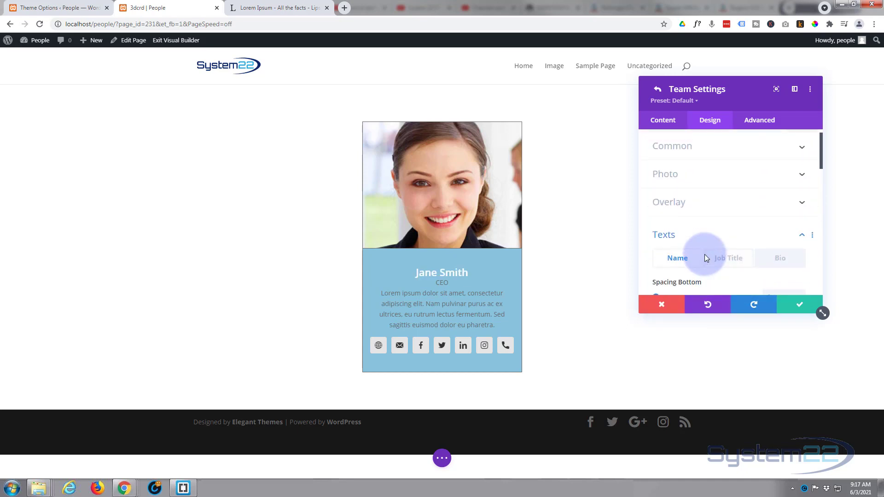
scroll(702, 248, down, 1)
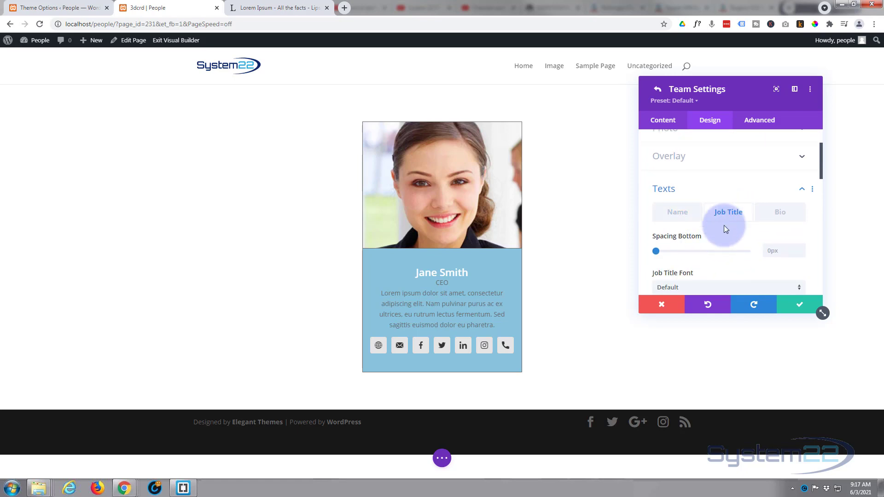
scroll(724, 225, down, 1)
scroll(725, 227, down, 1)
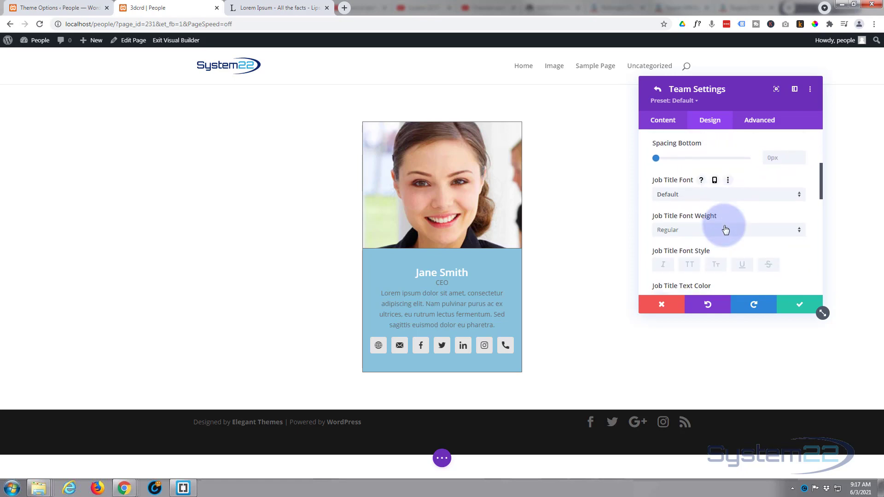
scroll(726, 229, down, 2)
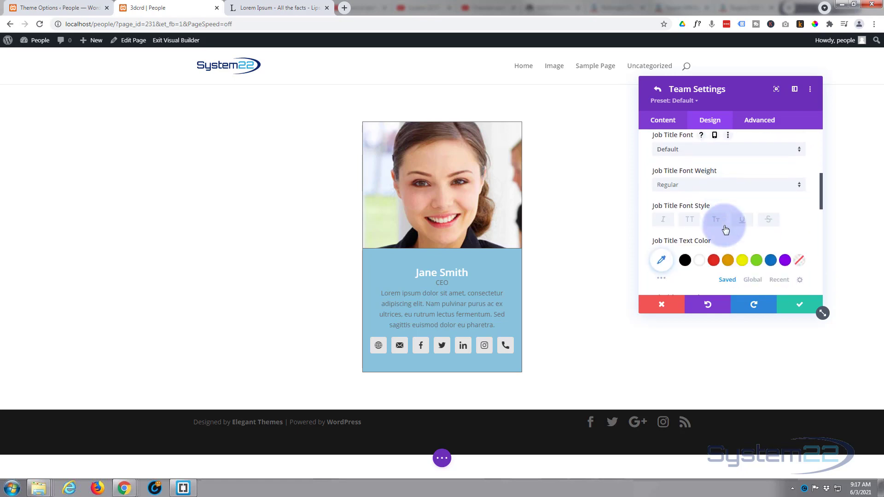
click(700, 262)
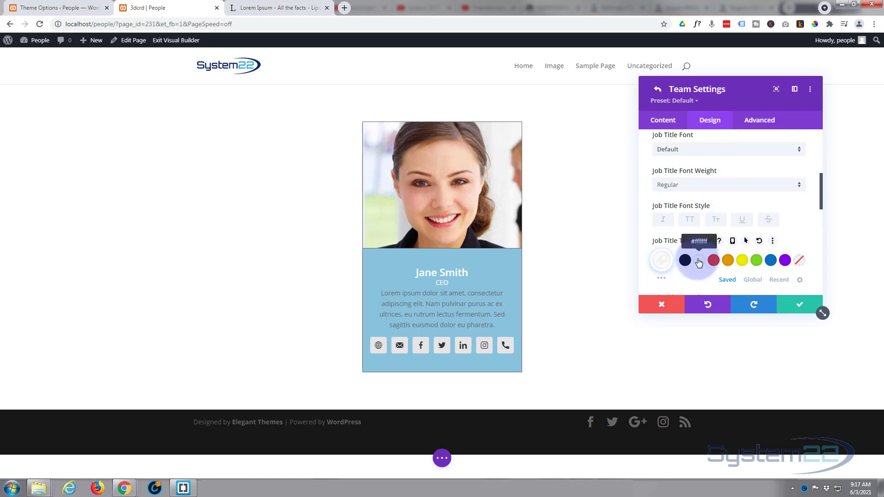
Step: Set the job title's line height to 3em
scroll(698, 258, down, 5)
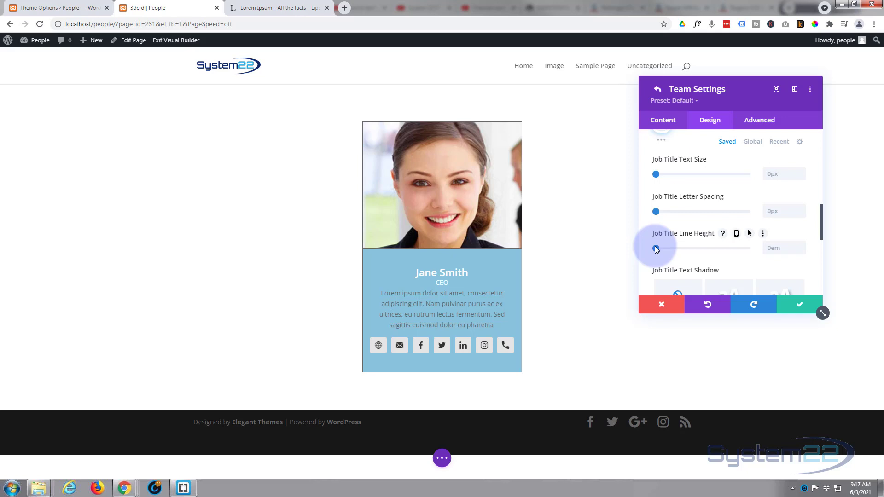
drag(656, 246, 658, 245)
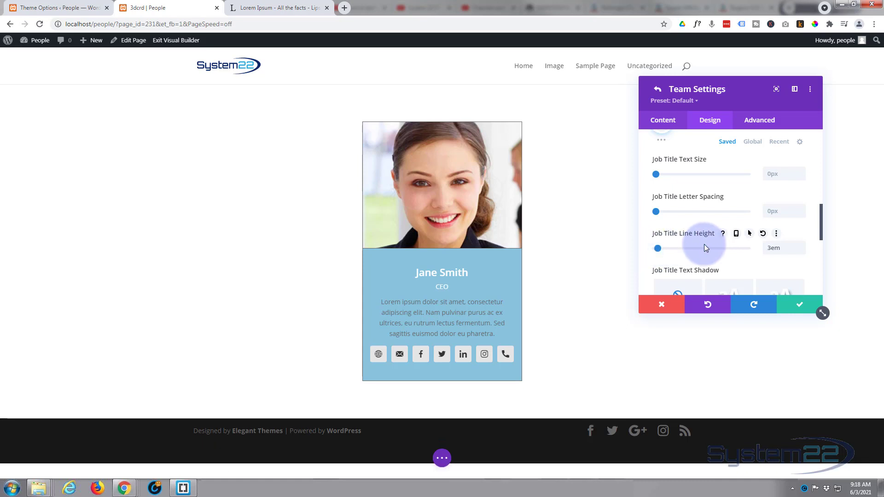
scroll(704, 247, down, 1)
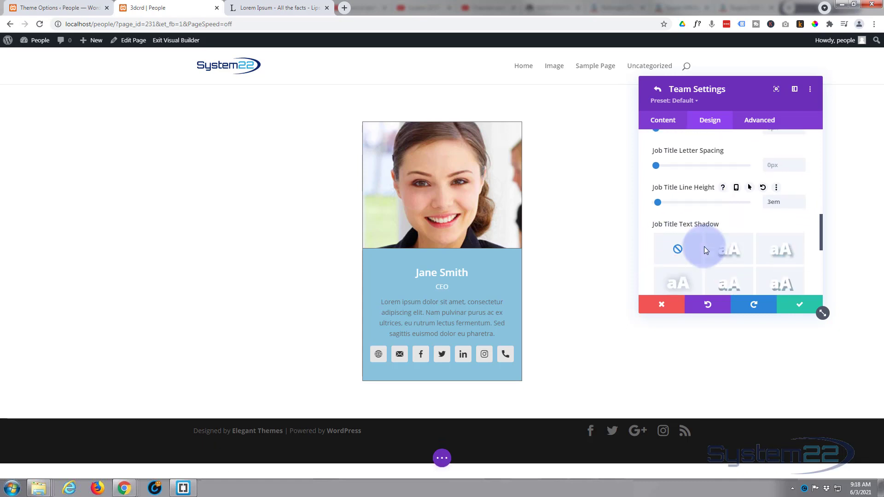
Step: Color the team member's bio text white (#ffffff)
scroll(704, 247, up, 4)
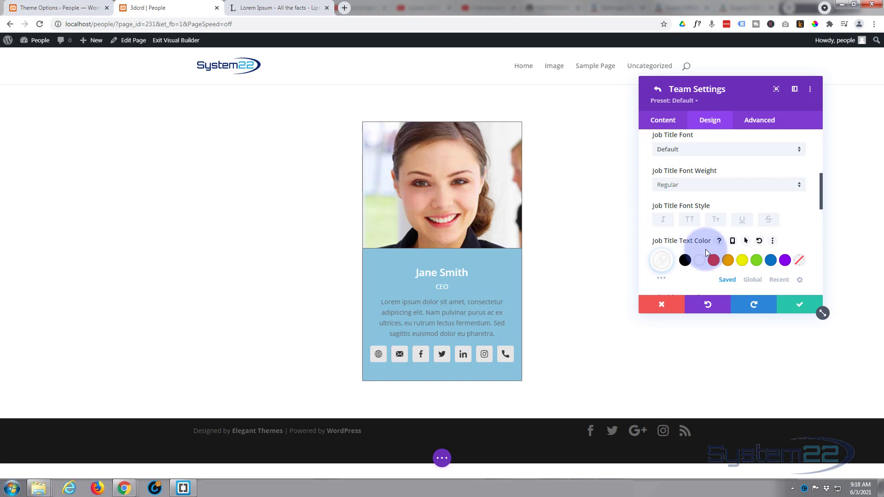
scroll(721, 244, up, 1)
scroll(722, 247, up, 3)
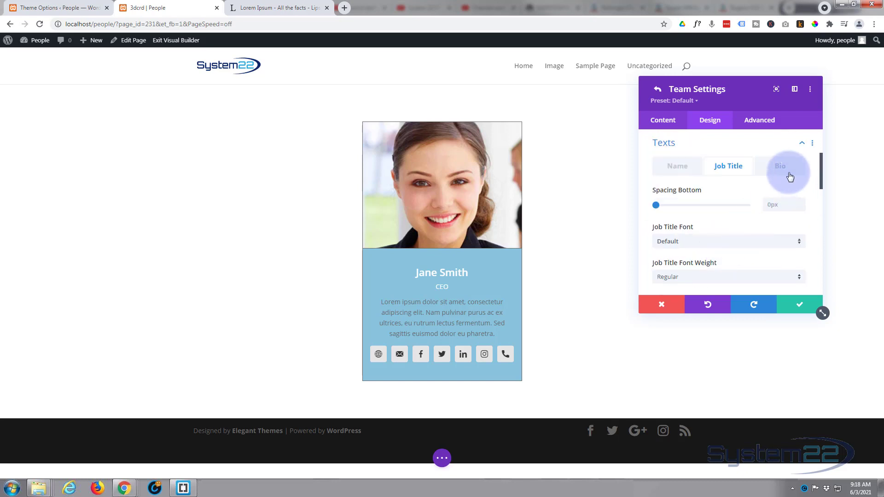
click(784, 168)
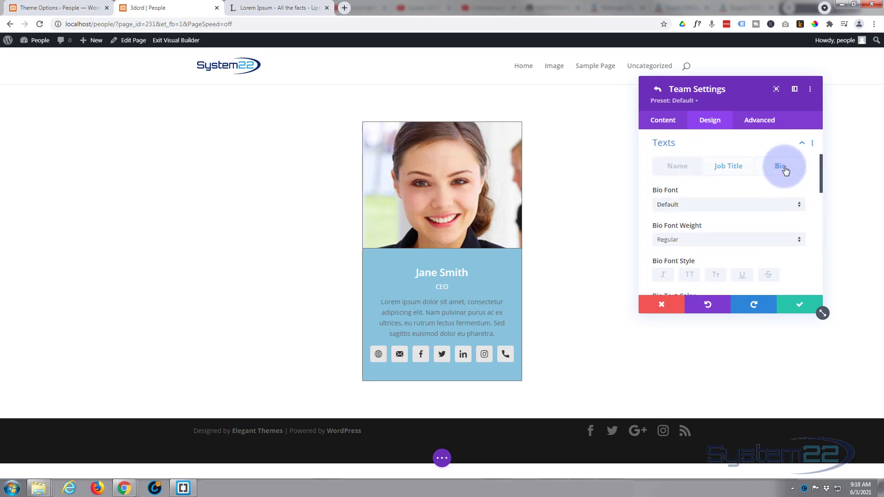
scroll(703, 217, down, 2)
click(704, 224)
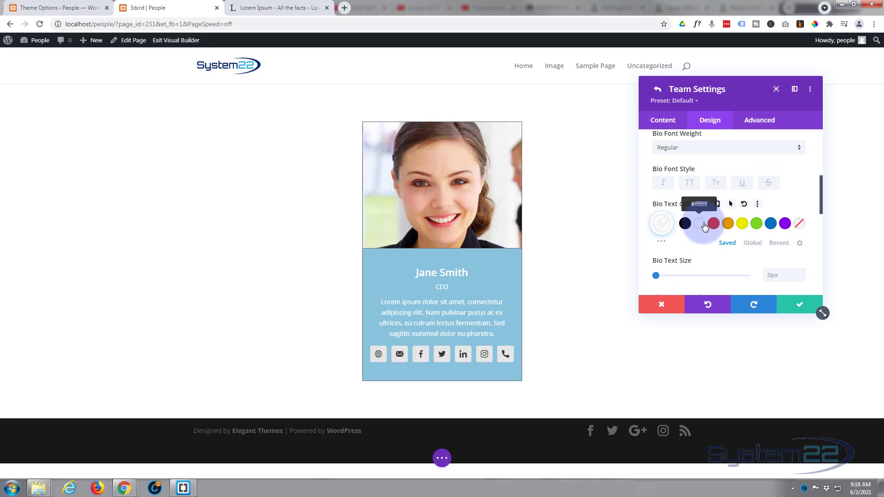
Step: Open the design options for the team member's social links
scroll(704, 226, down, 4)
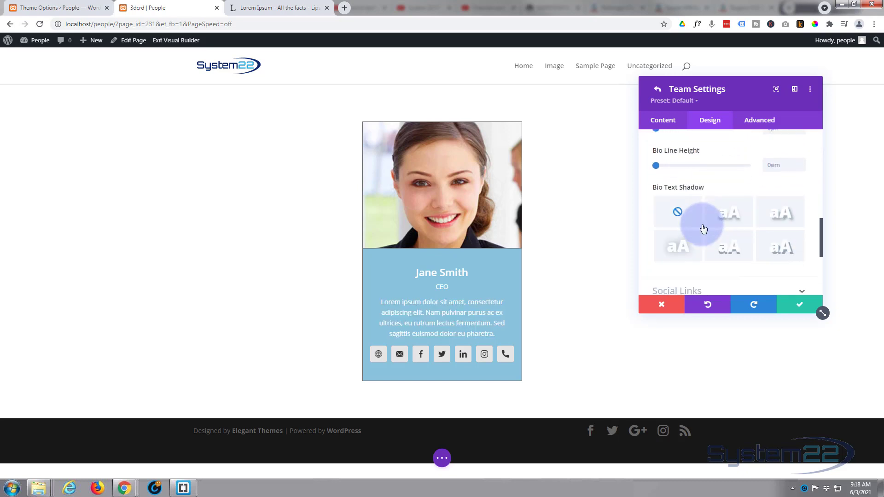
scroll(703, 229, down, 1)
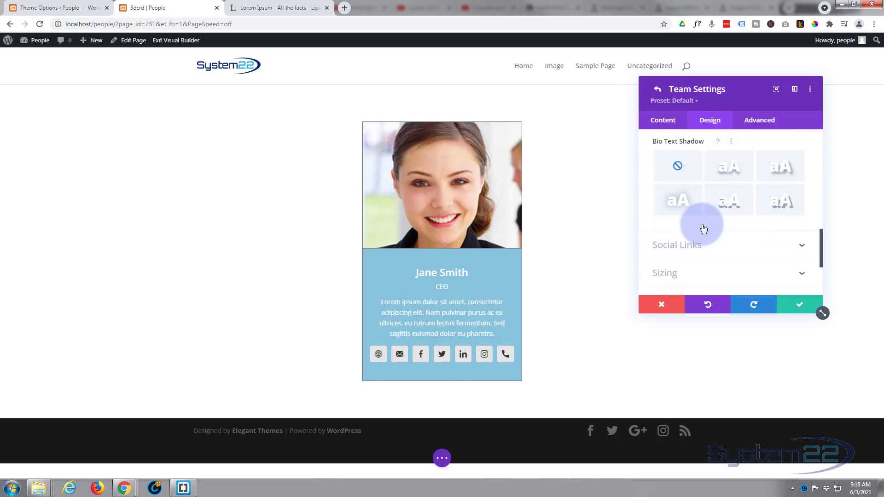
click(732, 249)
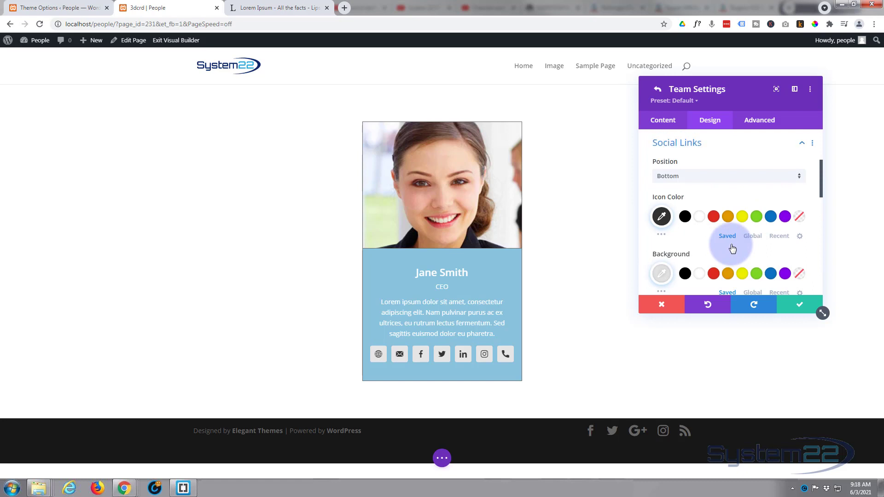
Step: Try the Top and Center positions for the social links, and return the position to Bottom
click(700, 223)
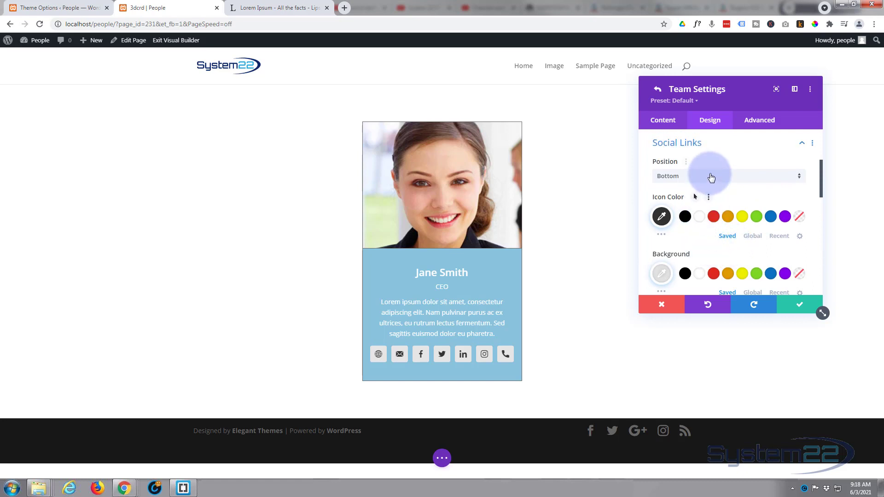
click(710, 176)
click(702, 185)
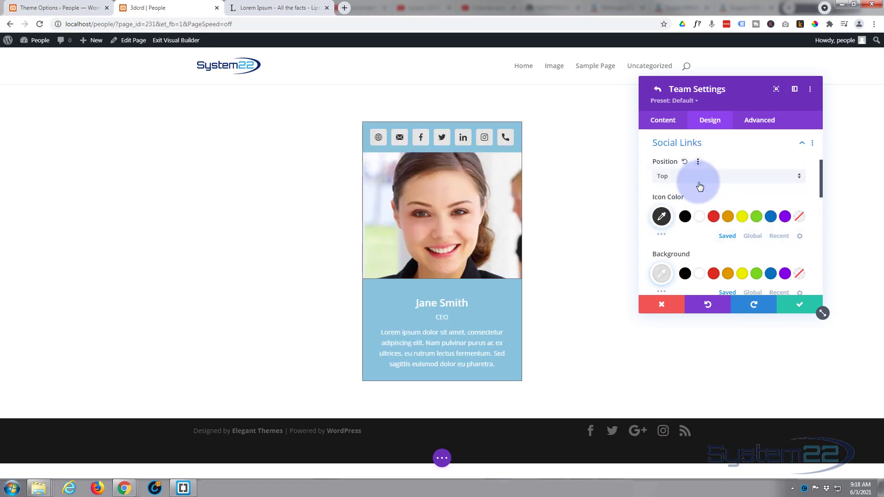
click(705, 179)
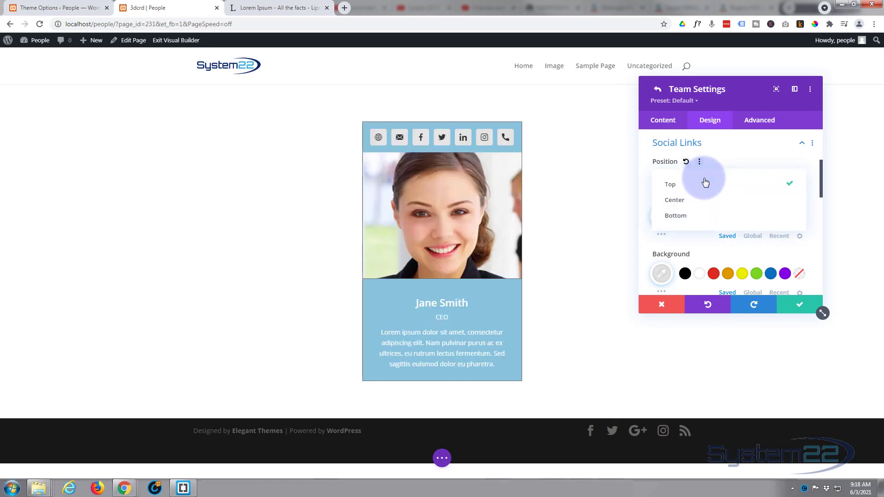
click(695, 202)
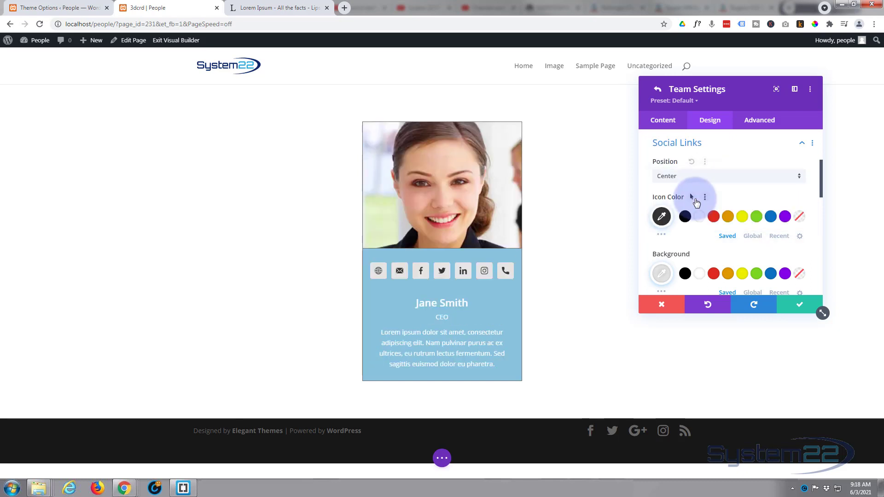
click(715, 175)
click(705, 215)
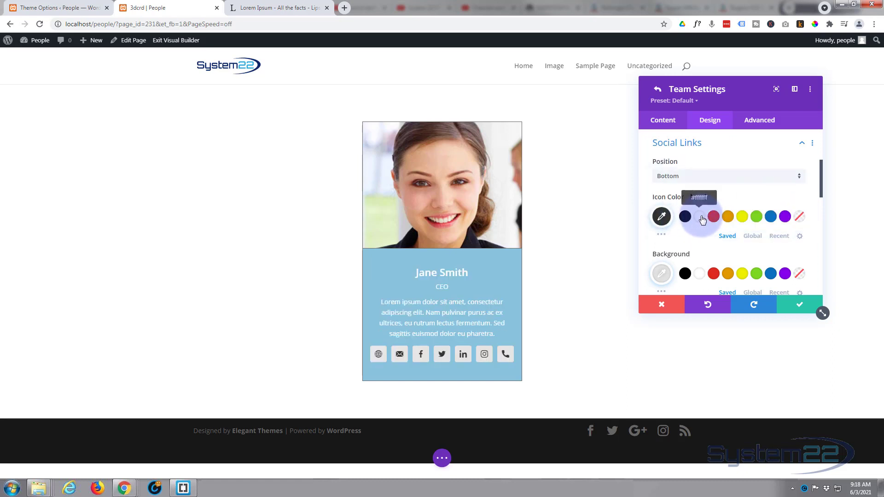
Step: Color the social link icons white (#ffffff) and their background blue (#0c71c3)
click(700, 216)
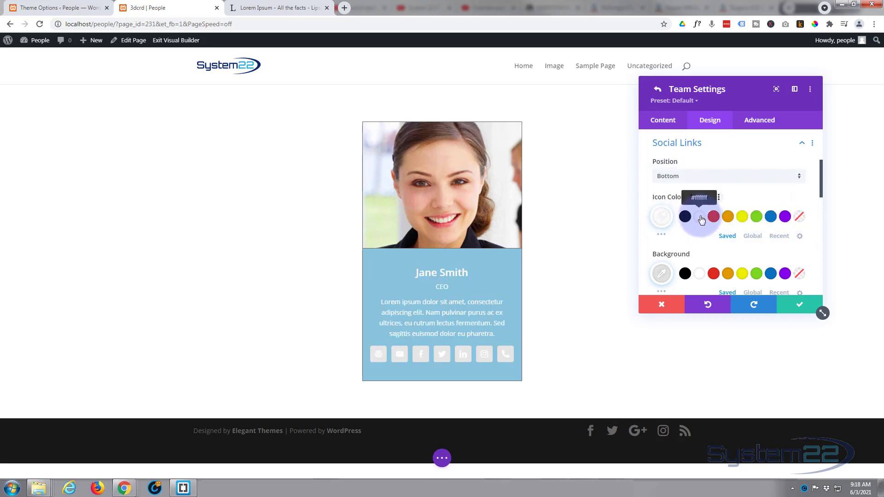
scroll(700, 217, down, 2)
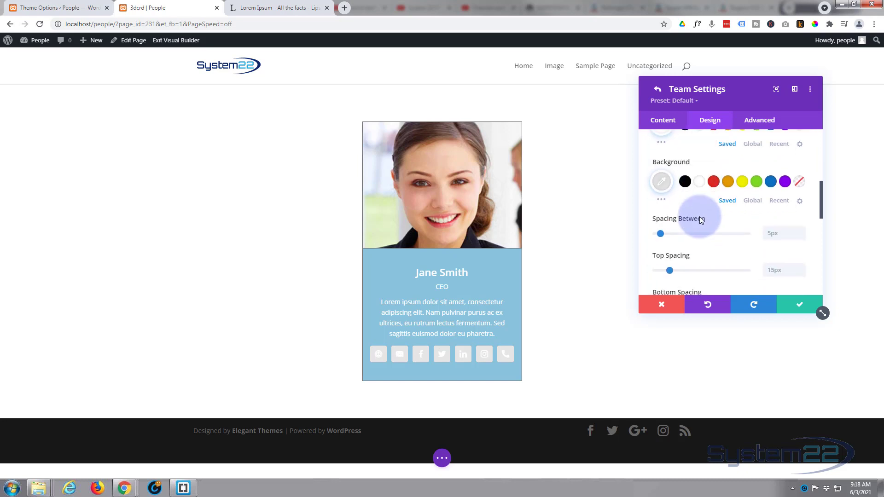
click(771, 183)
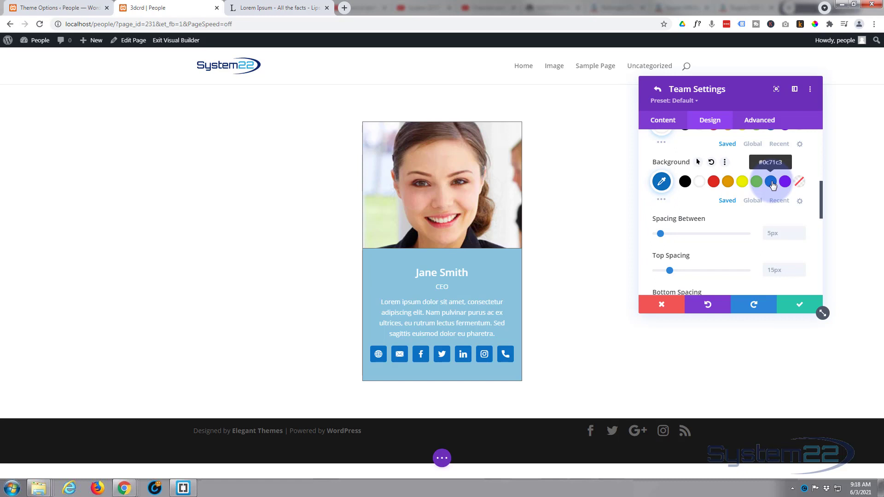
Step: Check the social link background's hover state and the remaining spacing and size options, and save the team member's settings
click(698, 163)
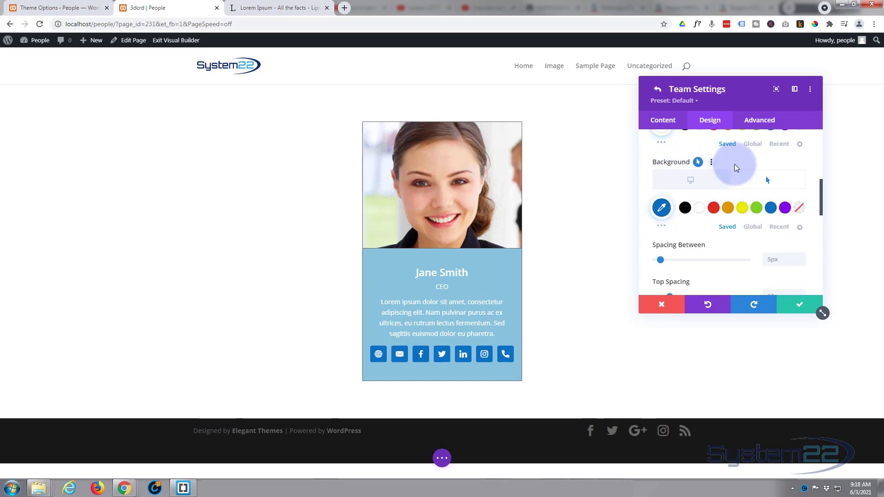
scroll(704, 216, down, 1)
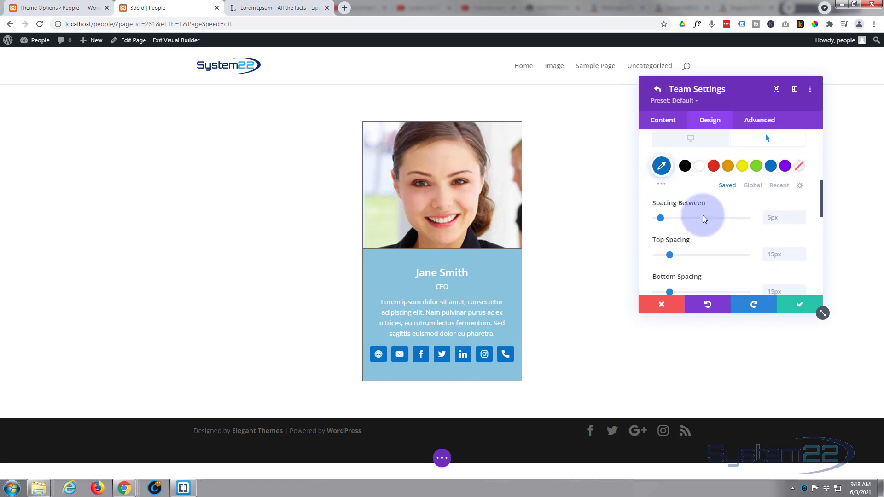
scroll(702, 215, down, 1)
scroll(703, 214, down, 5)
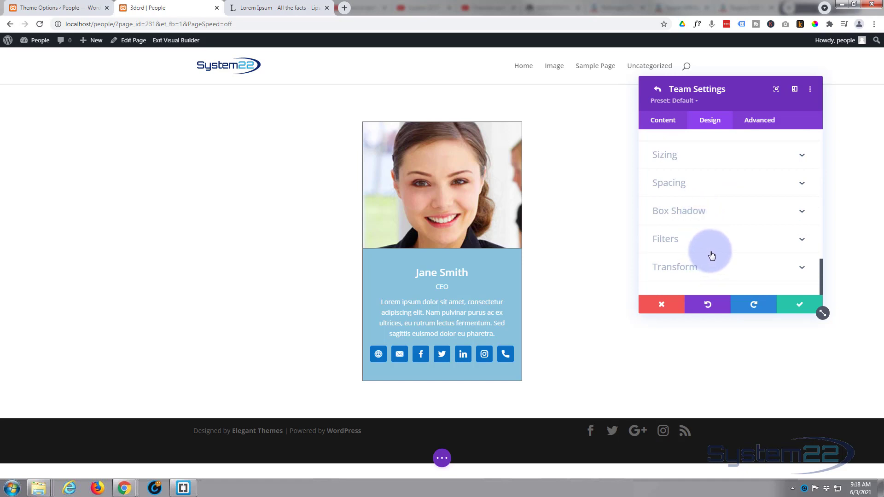
scroll(711, 260, up, 2)
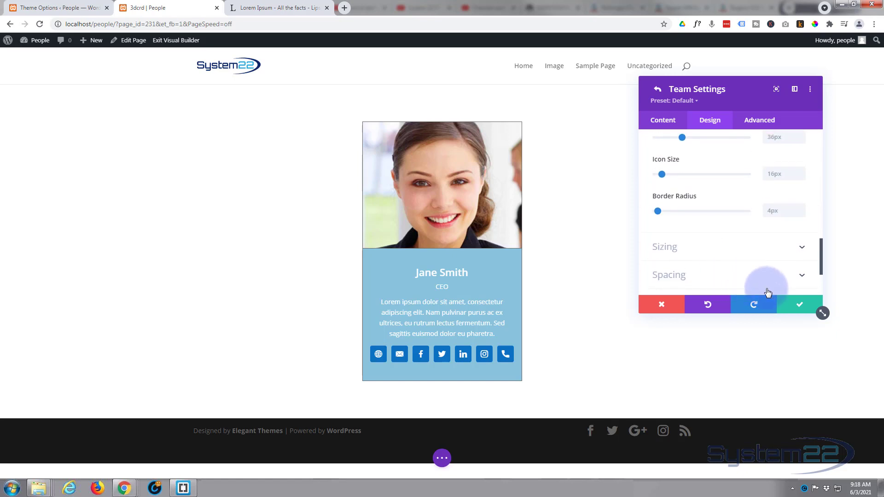
click(801, 307)
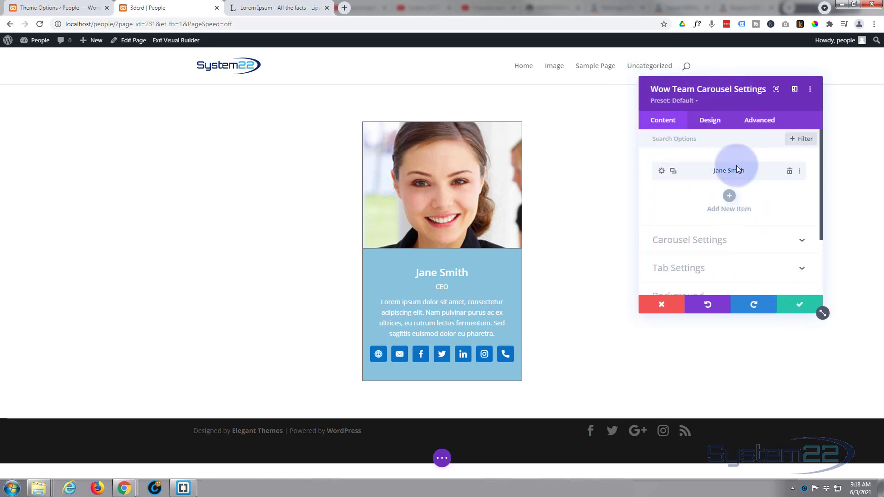
Step: Duplicate the styled team member five times in the carousel
click(673, 172)
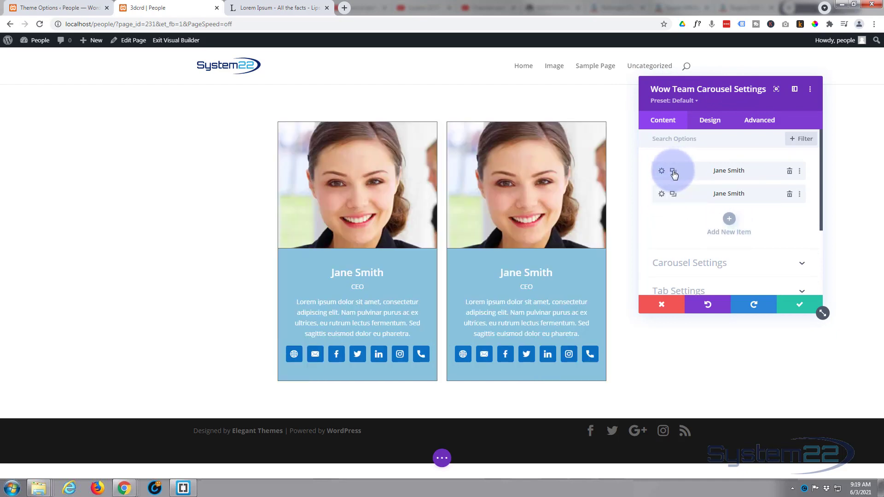
click(673, 172)
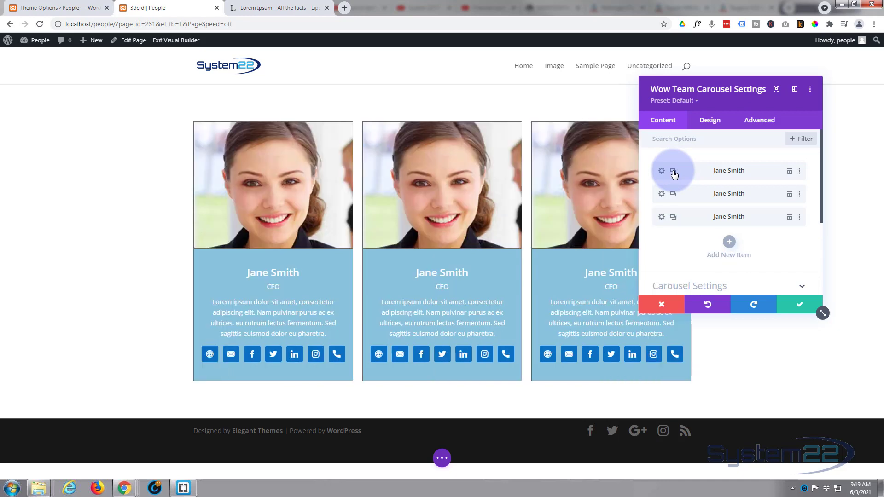
click(673, 171)
click(674, 172)
click(673, 172)
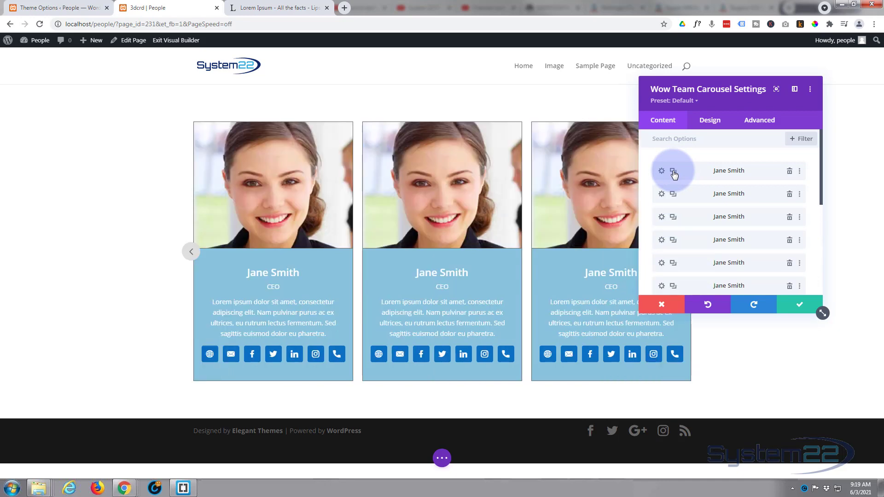
Step: Give the duplicated team members their own photos, names and job titles, such as CFO and Finance, and save the carousel module
click(661, 196)
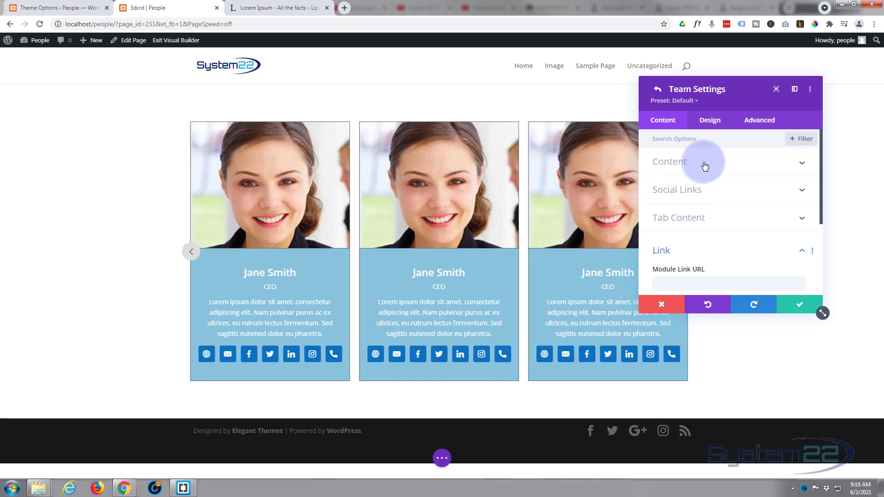
click(704, 162)
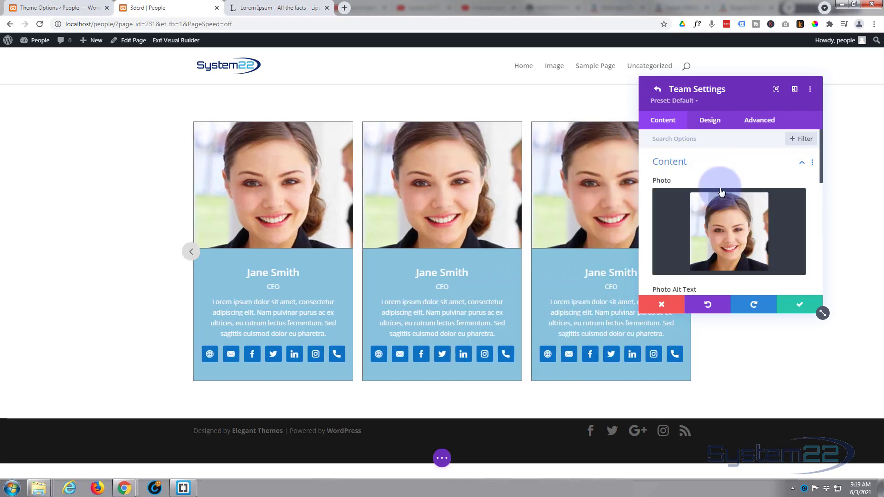
click(729, 235)
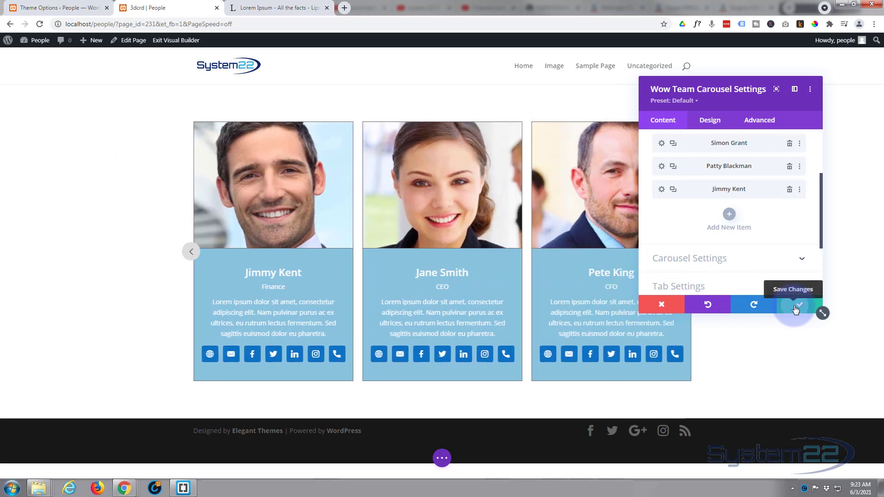
click(796, 309)
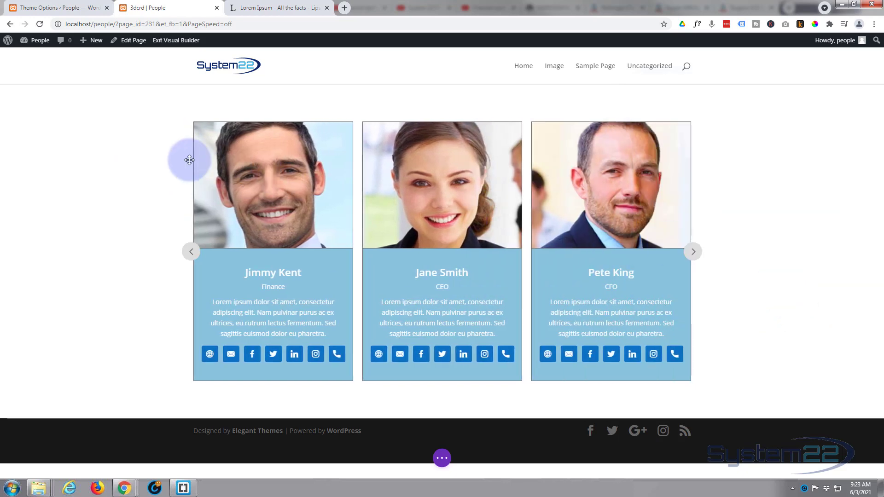
Step: Give the section containing the team carousel a black (#000000) background and save the section settings
mouse_move(16, 93)
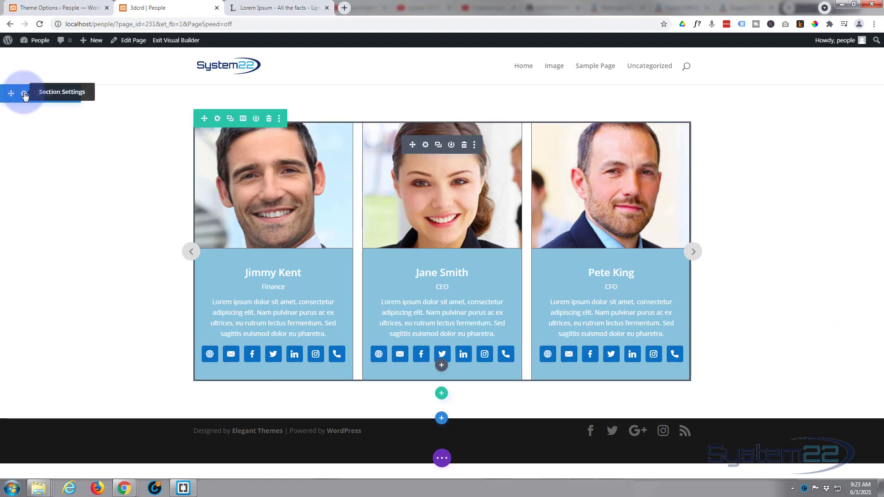
click(25, 94)
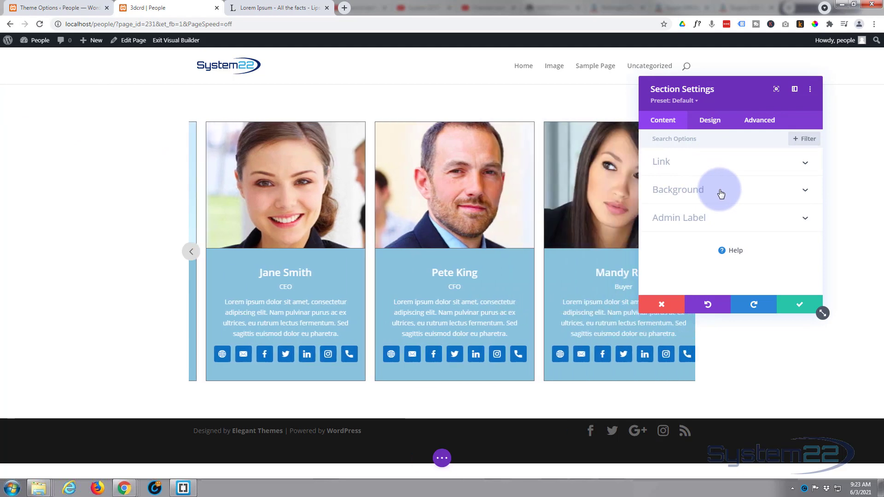
click(721, 194)
click(671, 179)
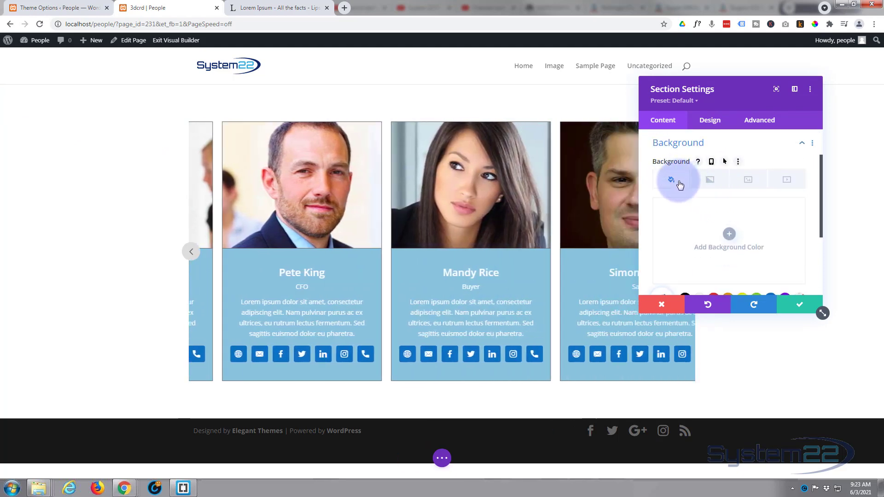
scroll(694, 244, down, 1)
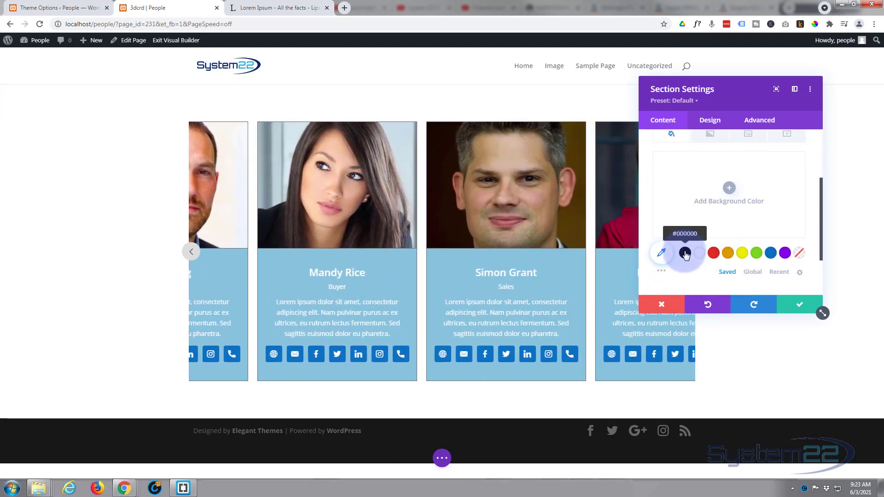
click(685, 253)
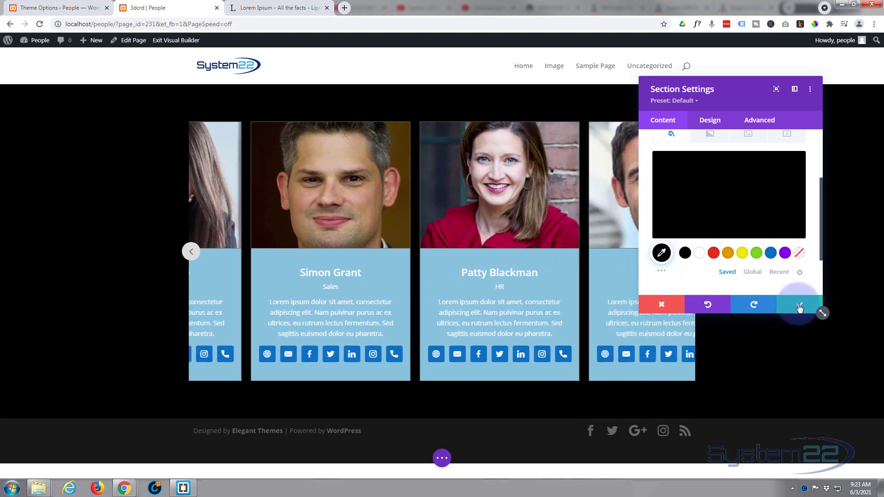
click(799, 306)
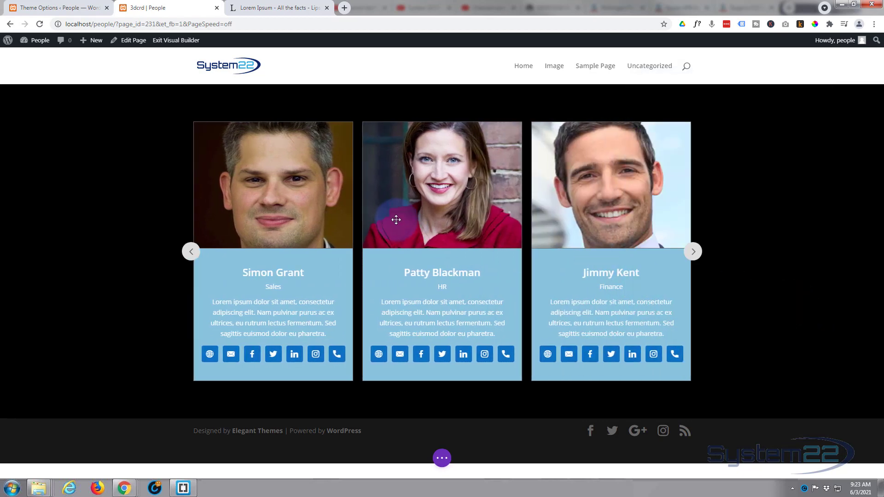
Step: Set the carousel row's width and max width to 100% and save the row settings
mouse_move(186, 130)
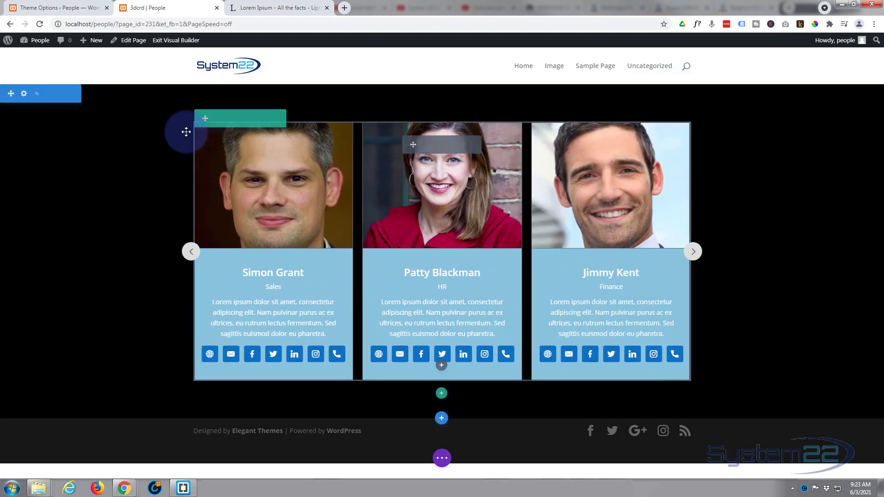
click(217, 119)
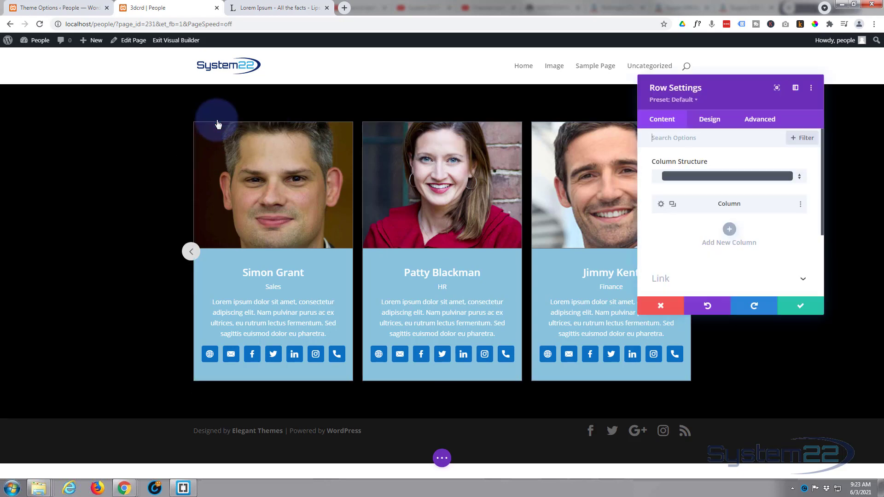
click(709, 122)
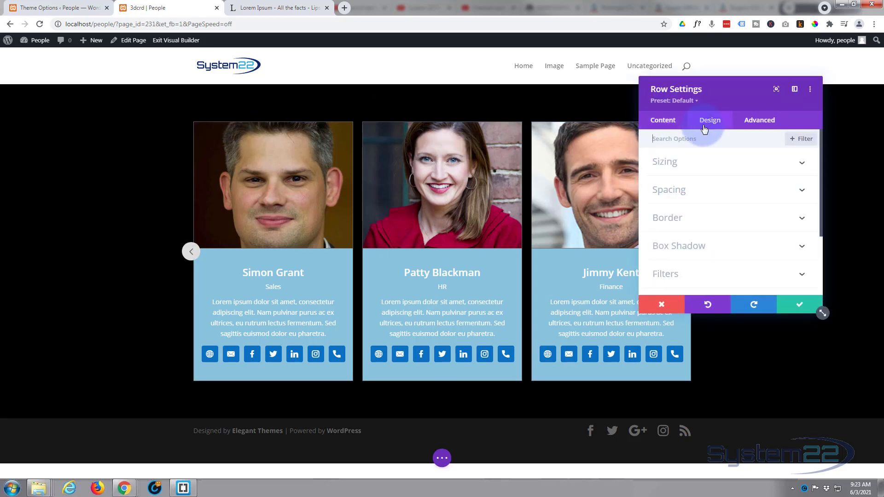
click(716, 166)
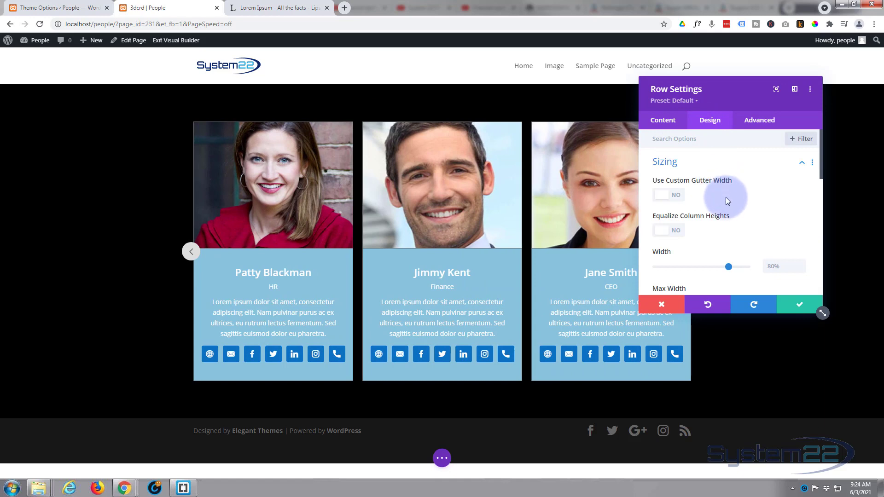
scroll(726, 198, down, 2)
drag(728, 175, 752, 177)
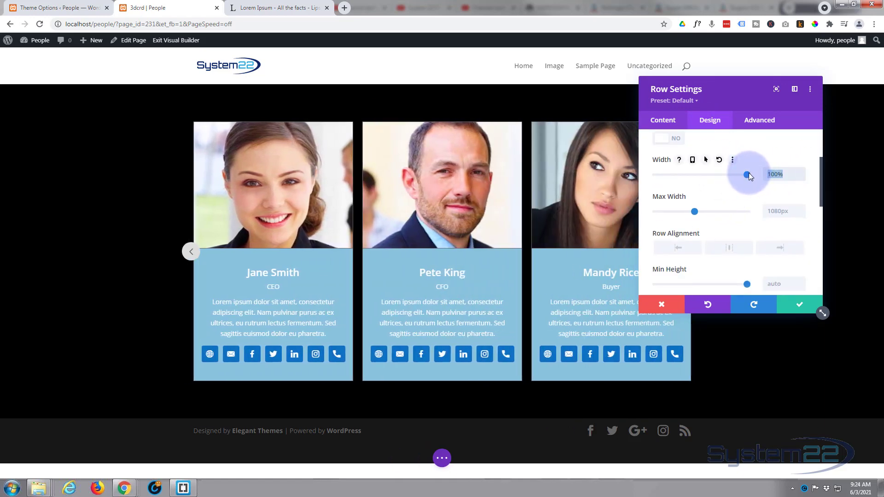
click(770, 211)
text(100%)
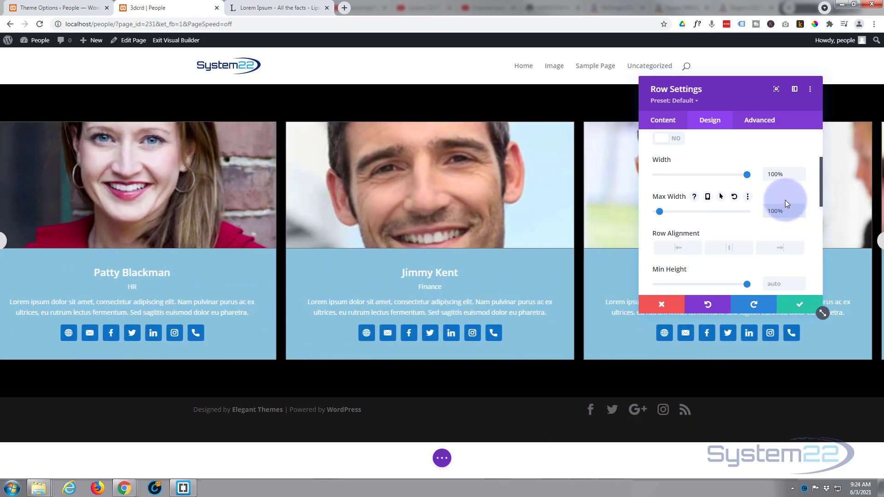
click(799, 303)
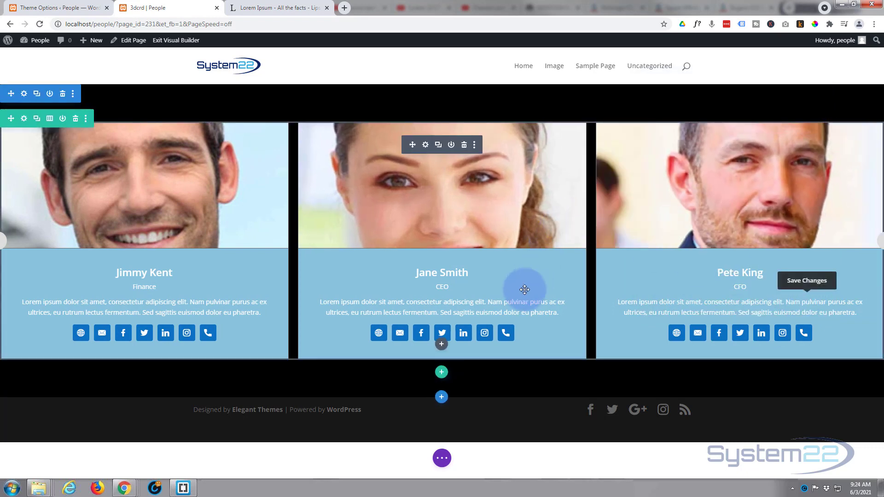
Step: Set the team carousel's autoplay speed to 3000ms in its general carousel settings
click(425, 146)
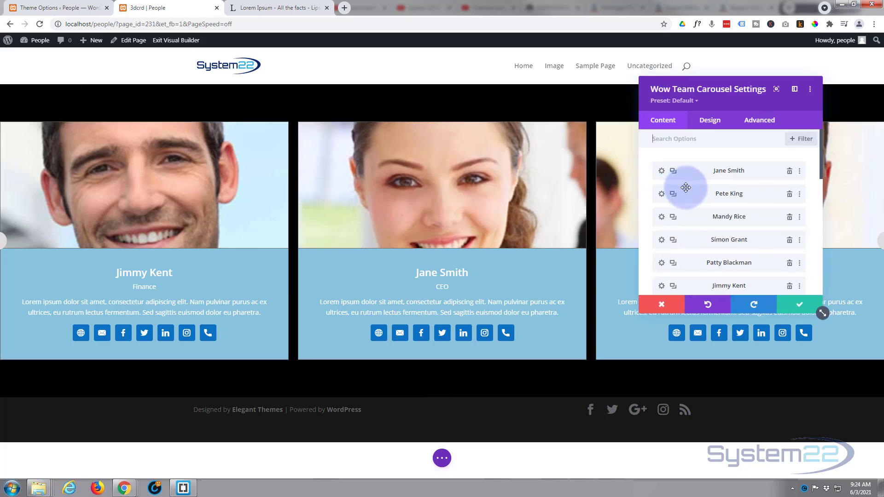
scroll(686, 187, down, 3)
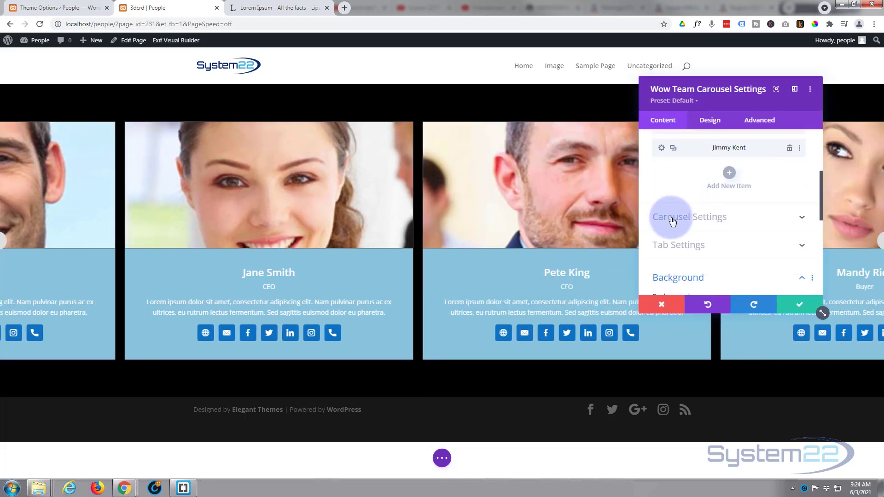
click(726, 218)
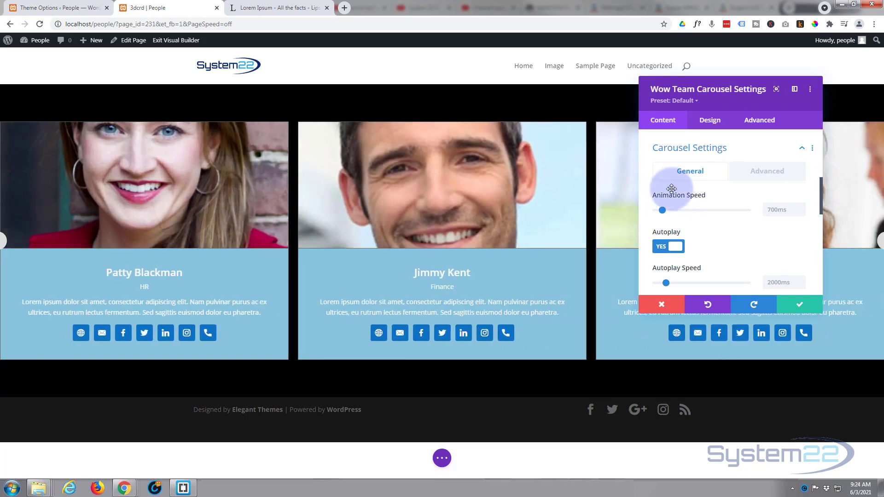
scroll(746, 227, down, 1)
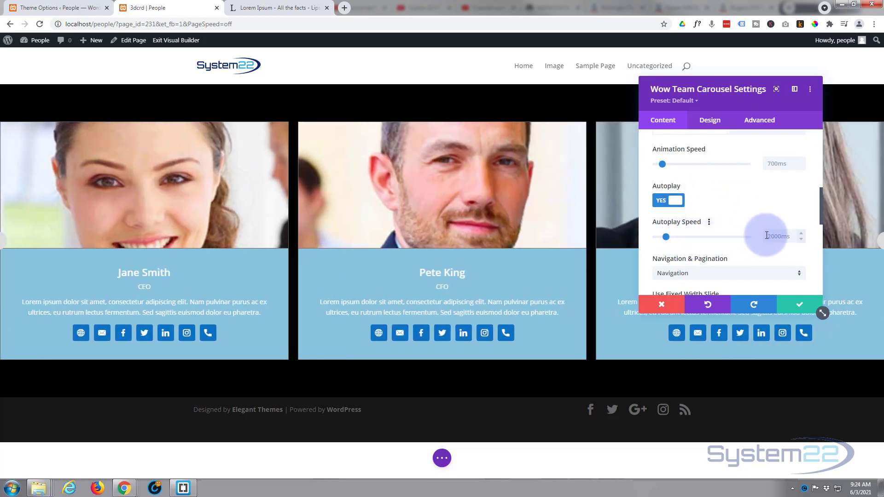
click(766, 236)
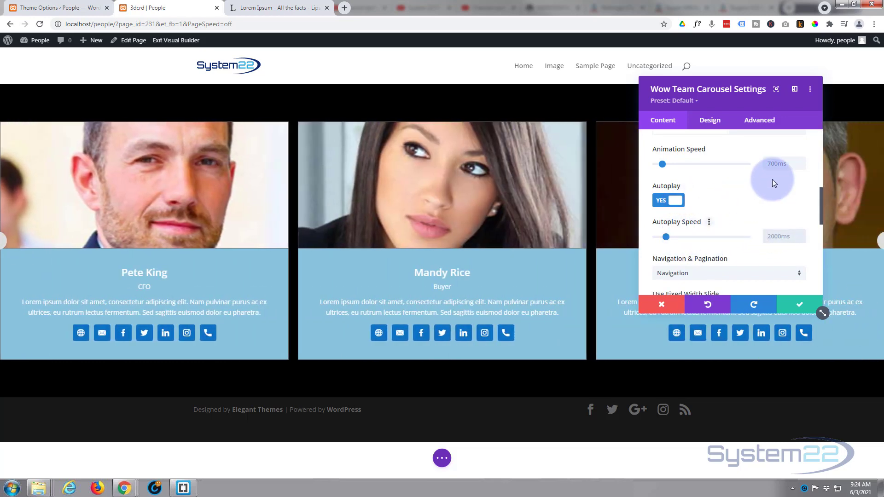
text(3000)
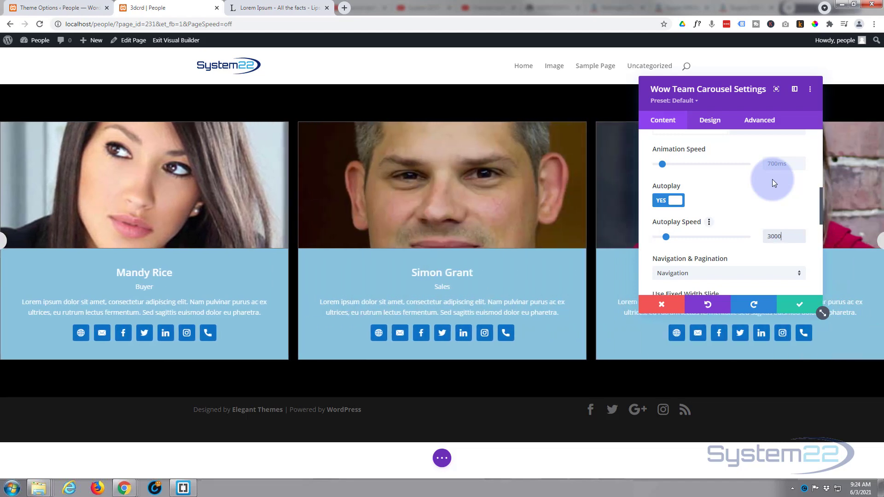
text(ms)
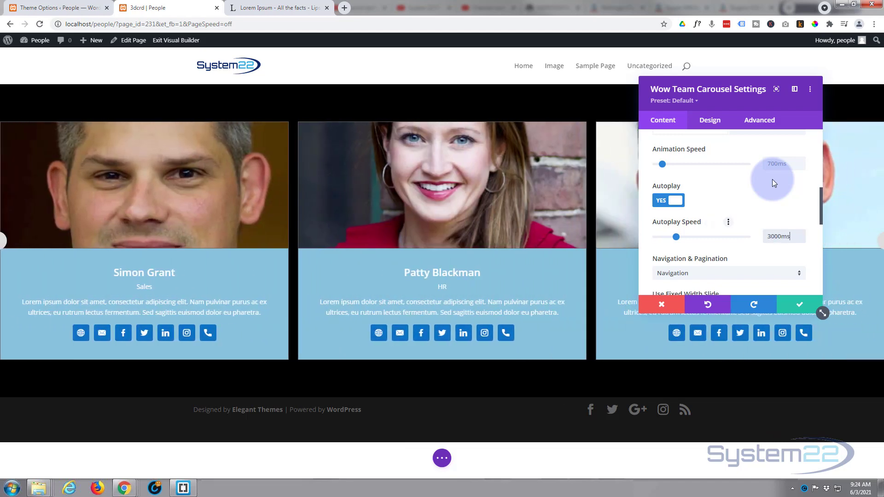
Step: Switch the carousel's navigation and pagination option to Pagination and set the slides to show to 5
scroll(766, 189, down, 1)
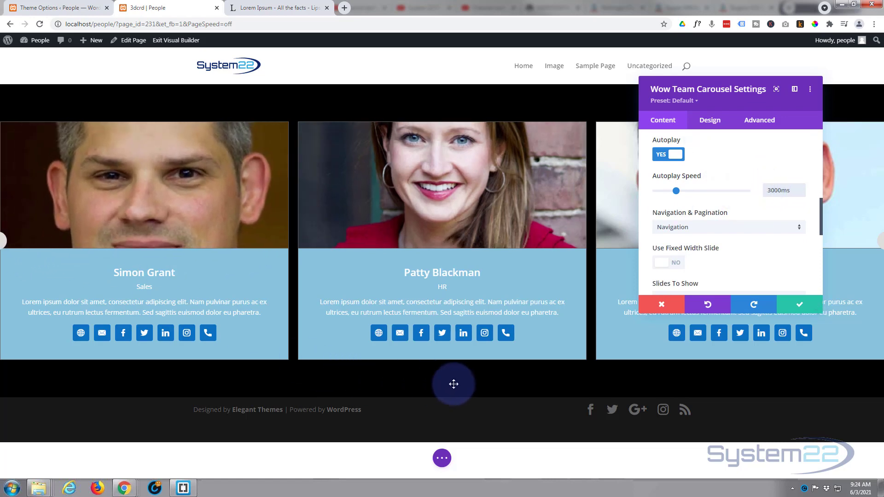
click(718, 228)
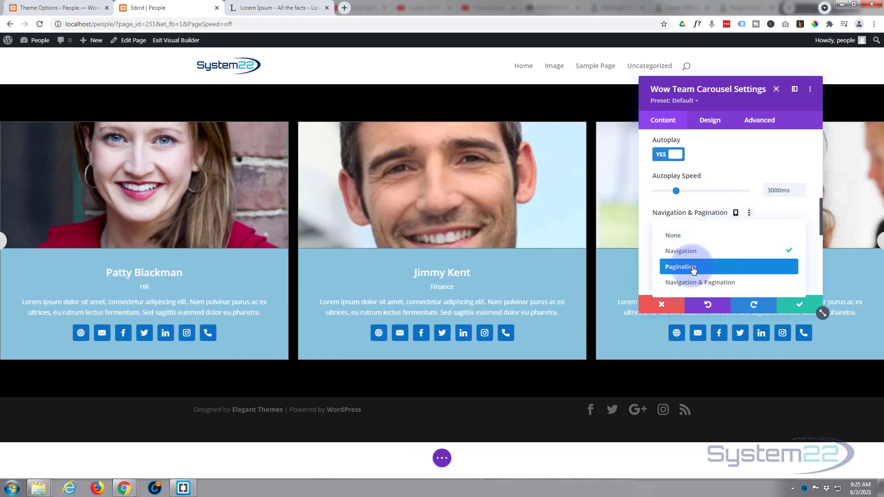
click(693, 269)
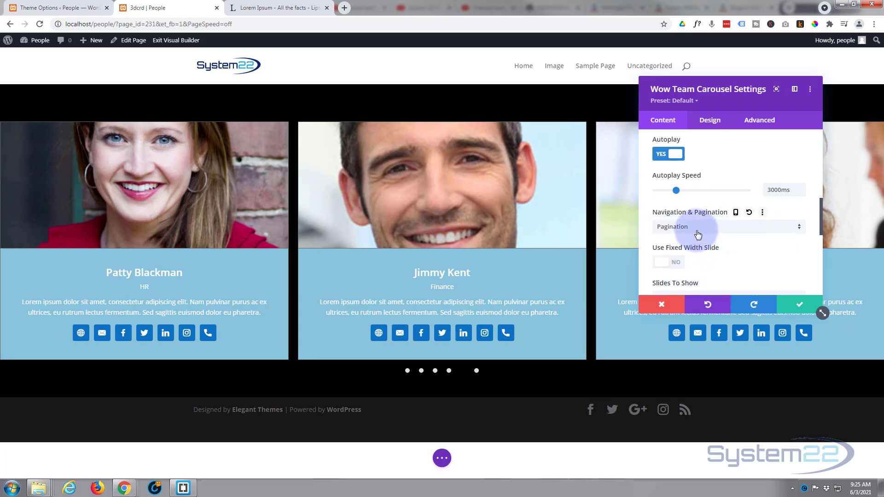
scroll(696, 230, down, 1)
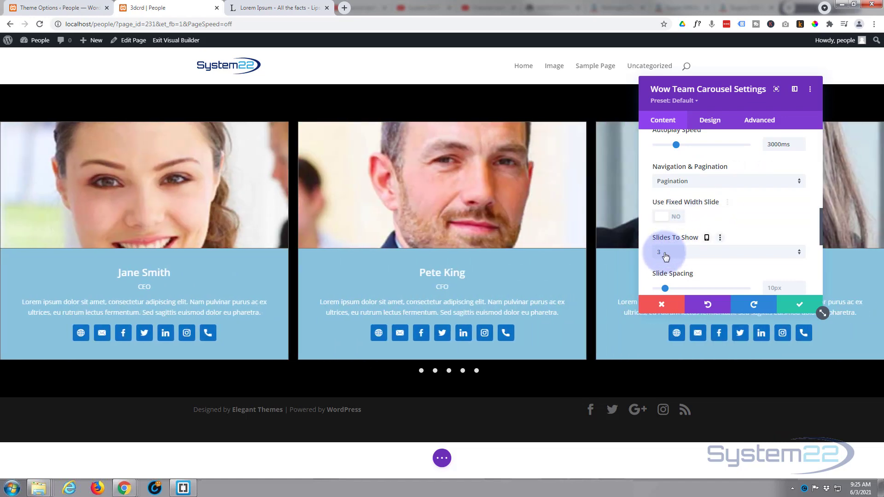
click(692, 253)
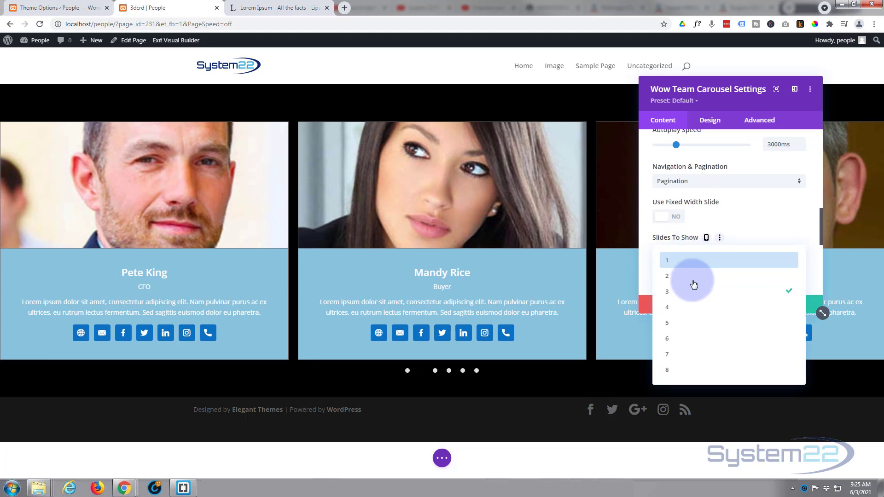
click(711, 261)
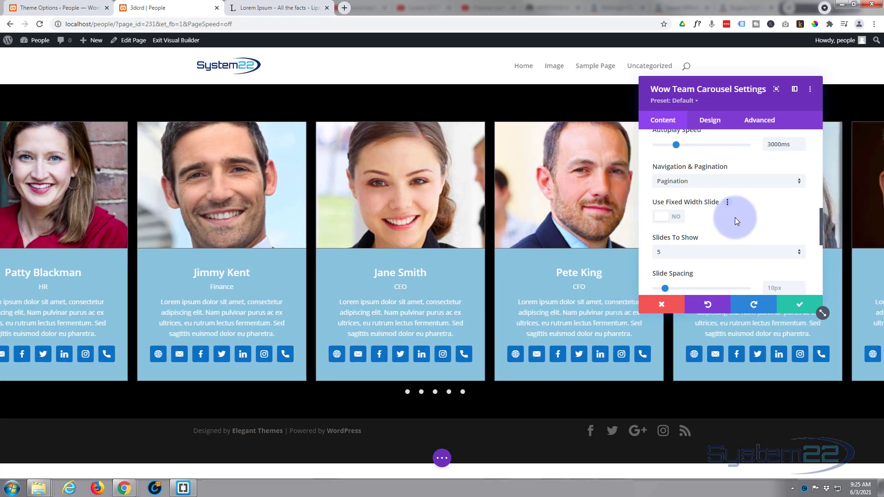
Step: Apply the slide spacing to the first and last items of the carousel as well
scroll(735, 217, down, 2)
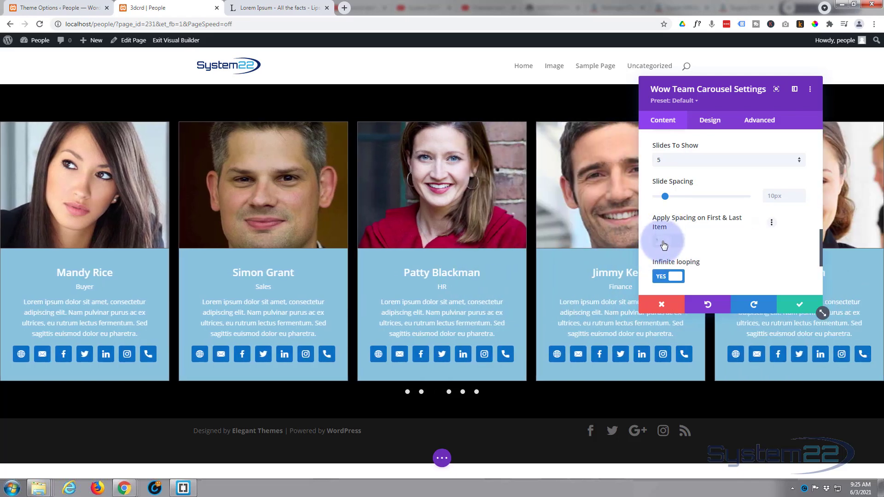
click(664, 242)
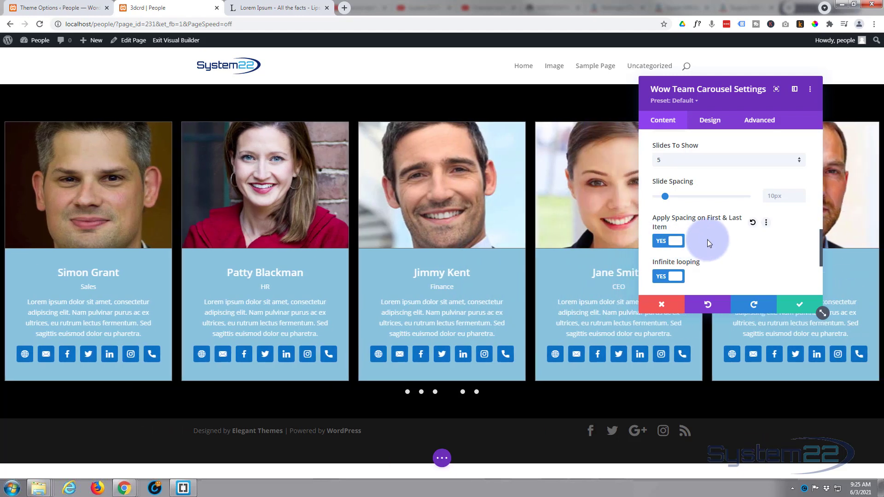
scroll(714, 240, down, 1)
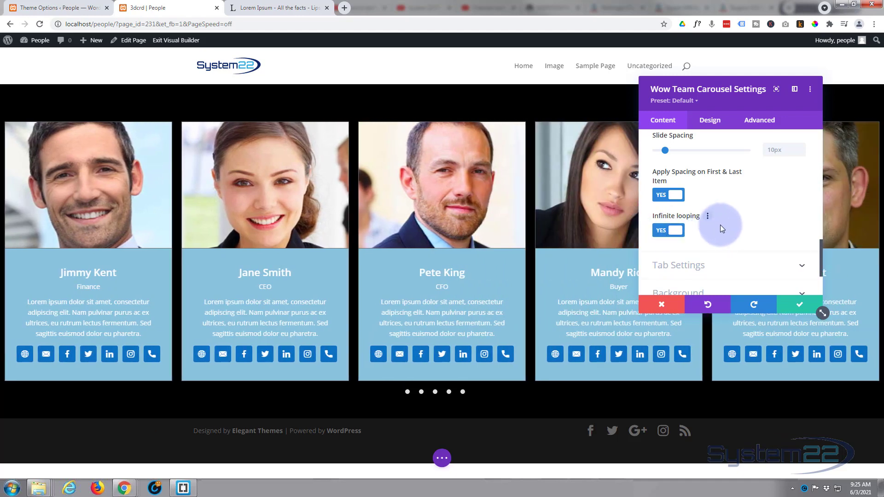
Step: Turn on the tab option for the team carousel and try out thumbnails as a tab element
scroll(720, 225, down, 1)
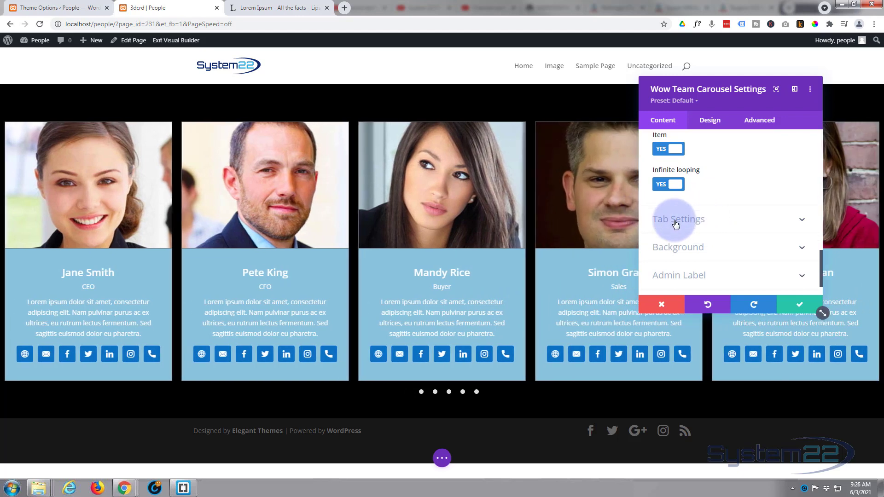
click(735, 225)
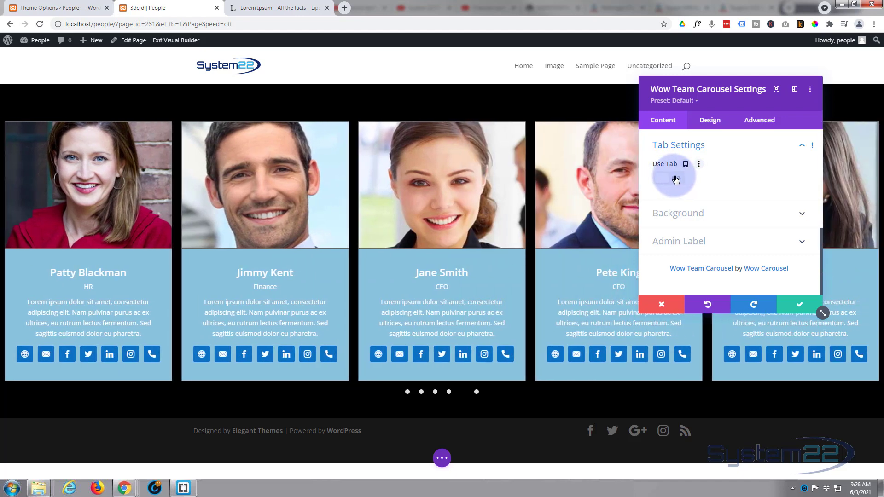
click(676, 179)
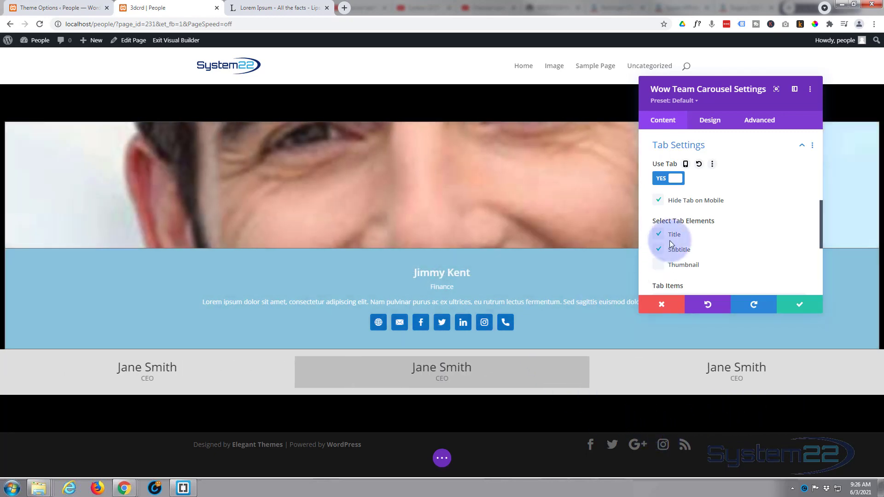
click(659, 234)
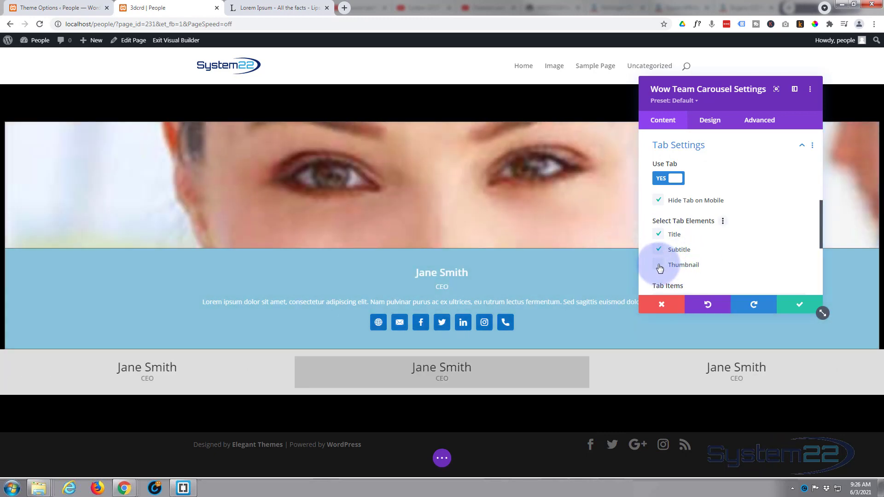
click(659, 266)
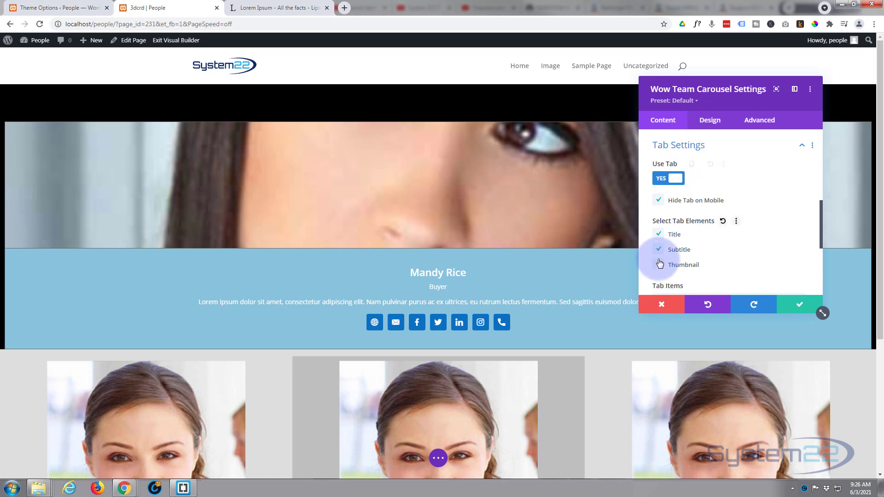
click(658, 264)
scroll(702, 245, down, 1)
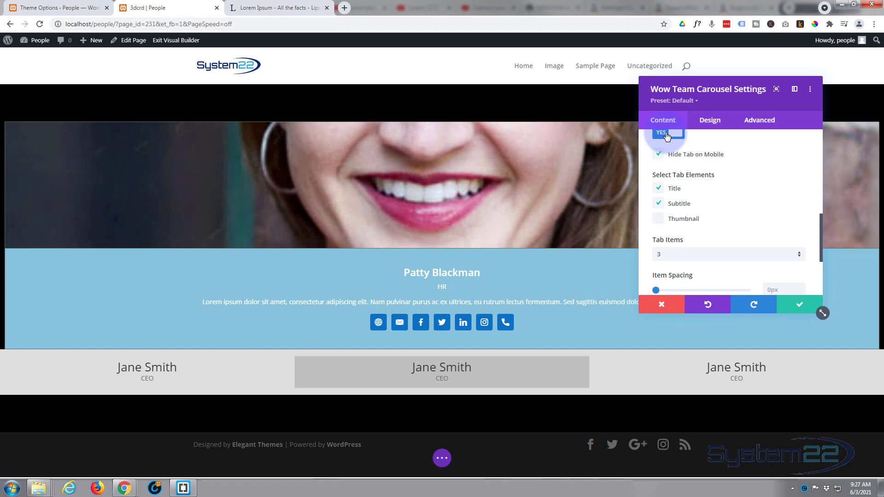
Step: Turn off the tab option for the team carousel
click(666, 134)
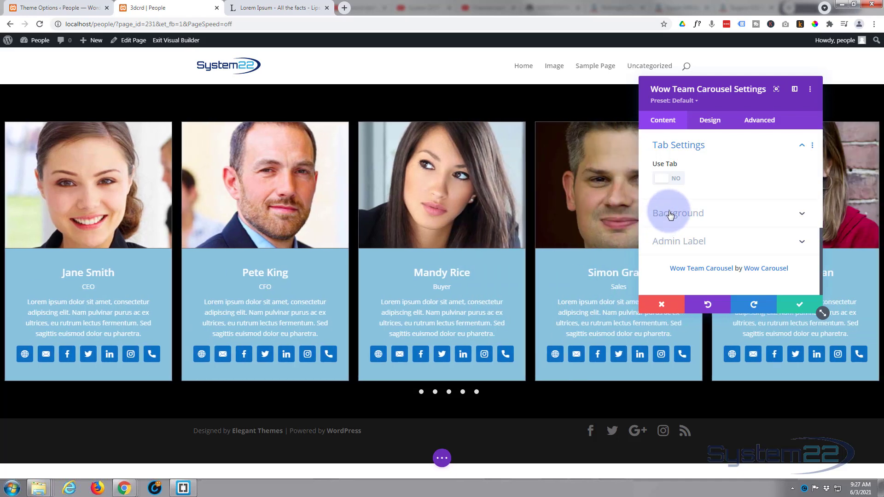
Step: Try a yellow background color on the team carousel module and remove it again
click(670, 215)
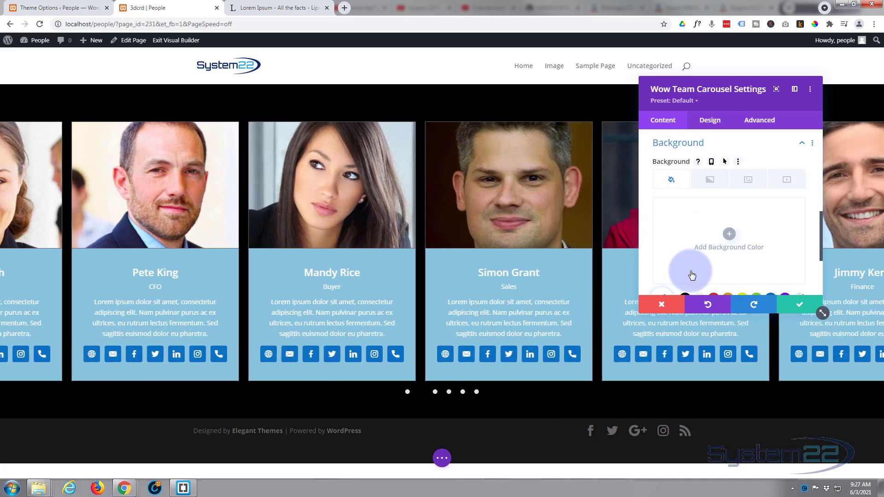
scroll(699, 240, down, 2)
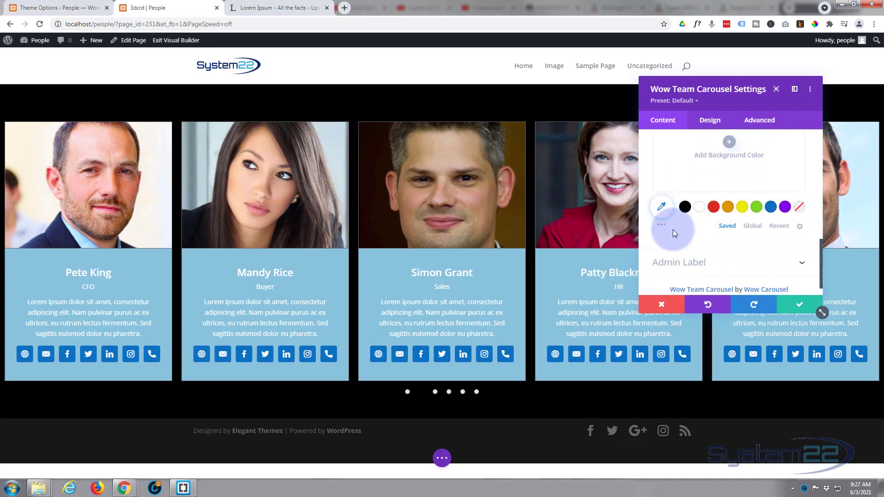
click(743, 208)
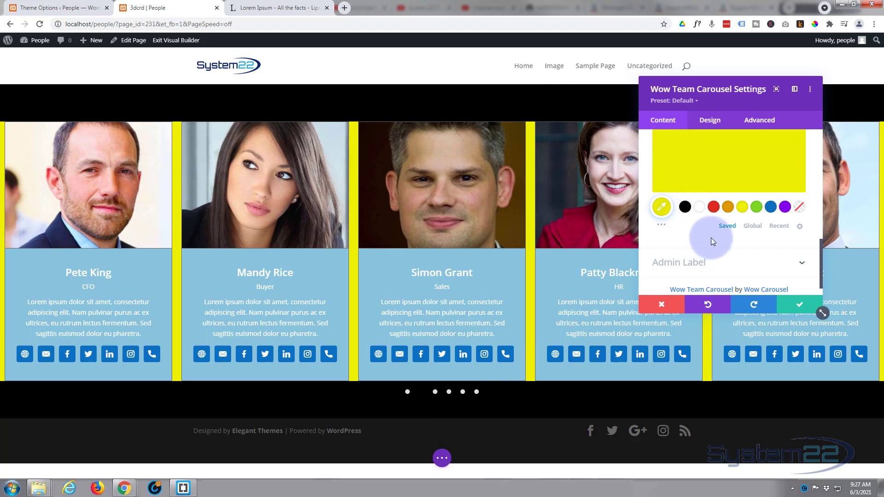
scroll(725, 256, up, 3)
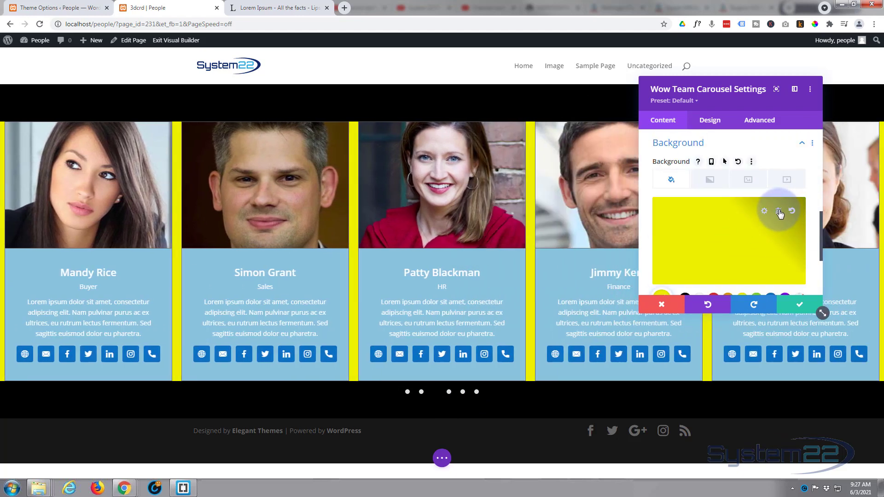
click(778, 212)
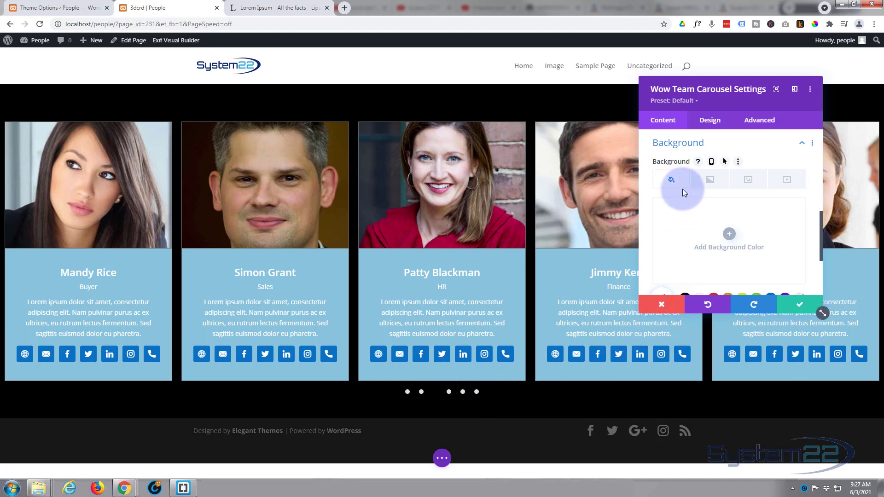
scroll(682, 188, down, 2)
scroll(723, 194, up, 5)
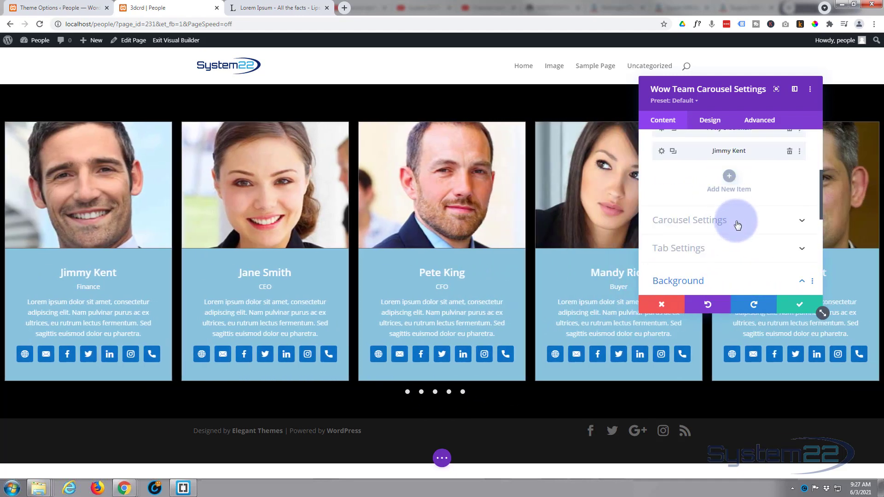
Step: Examine the carousel's advanced settings, including sliding transition, lazy loading, auto height, swipe and items to scroll
click(737, 224)
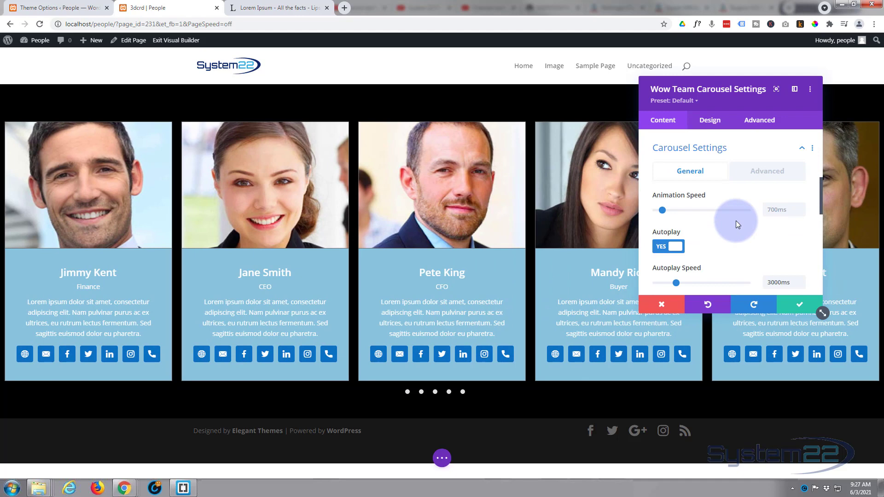
click(757, 177)
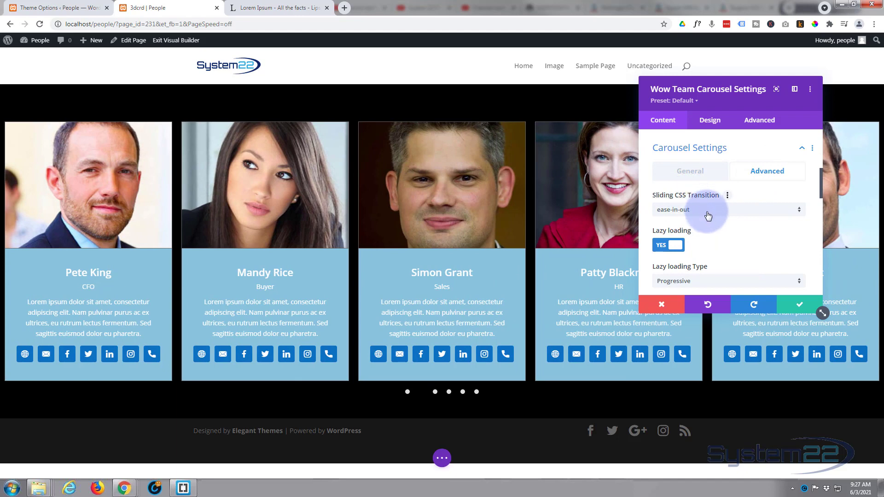
scroll(716, 233, down, 1)
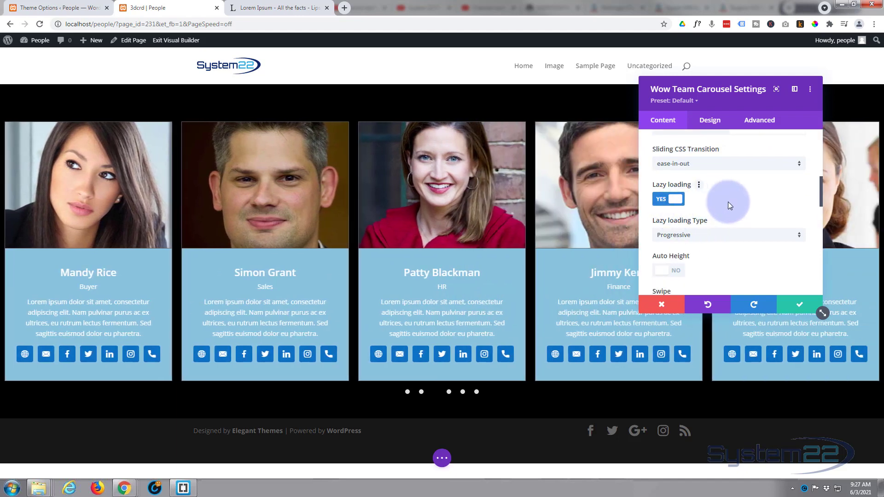
scroll(730, 203, down, 1)
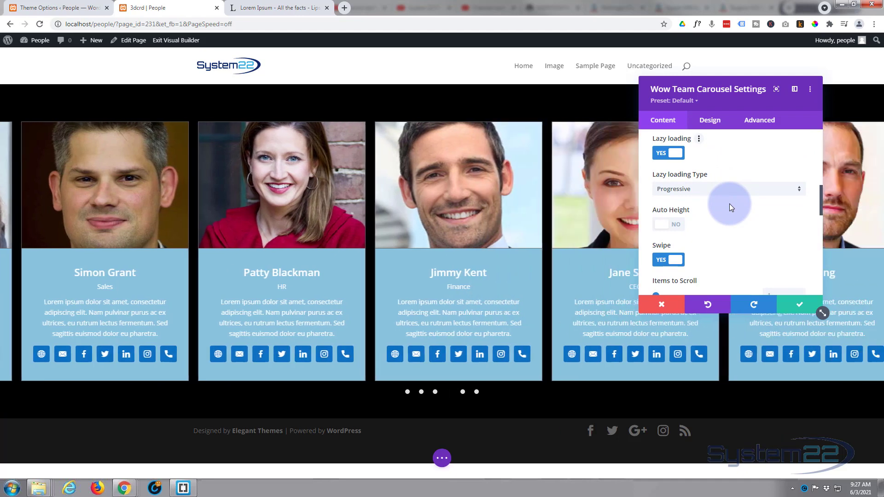
scroll(729, 204, down, 1)
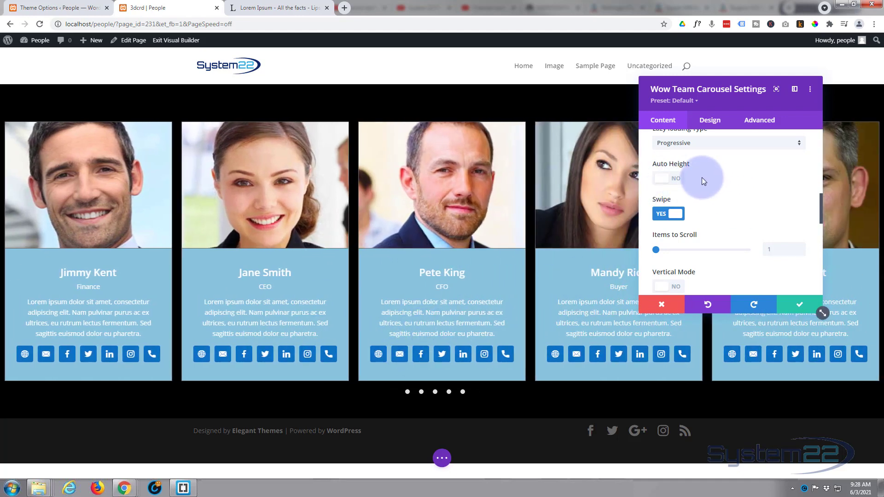
scroll(703, 183, down, 1)
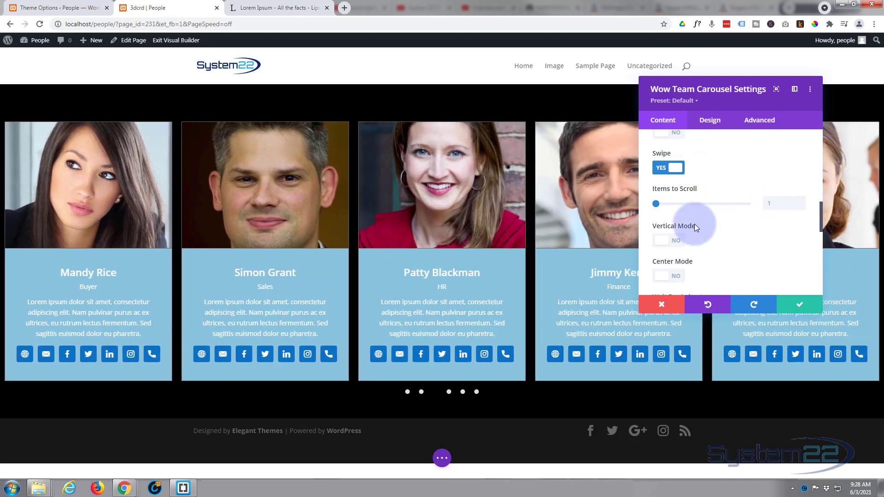
scroll(717, 220, down, 1)
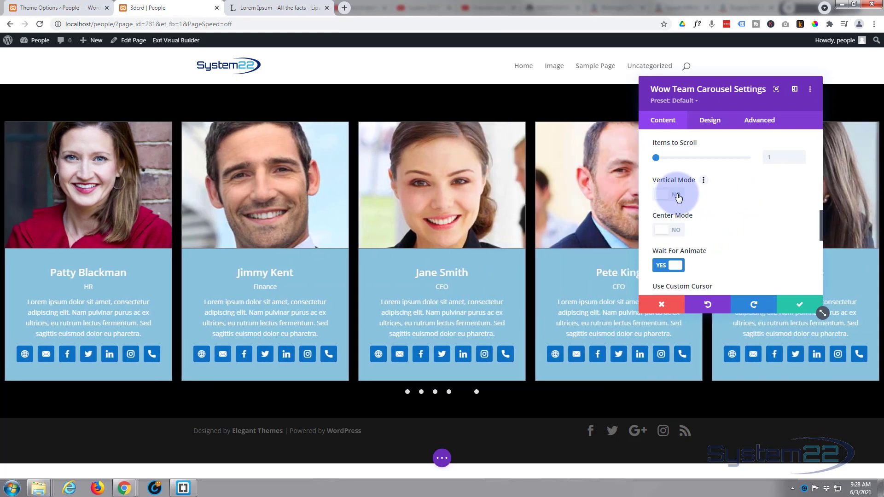
Step: Try vertical mode on the team carousel and switch it back off
click(678, 197)
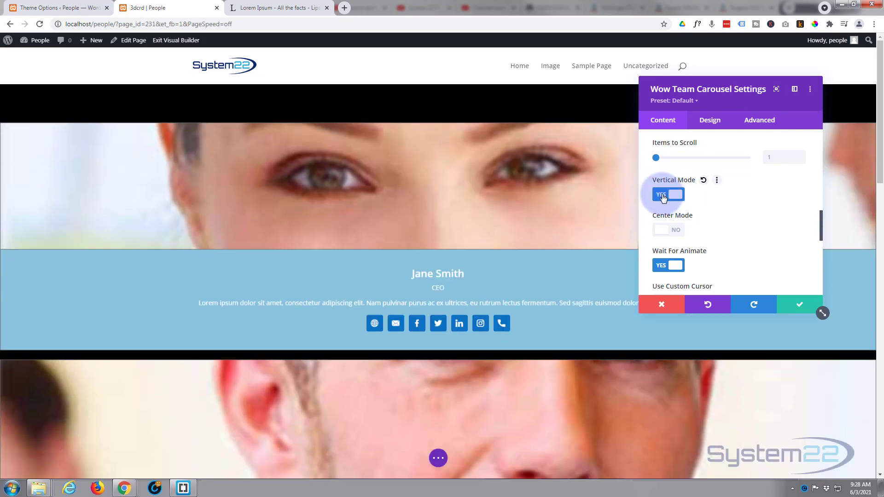
click(663, 196)
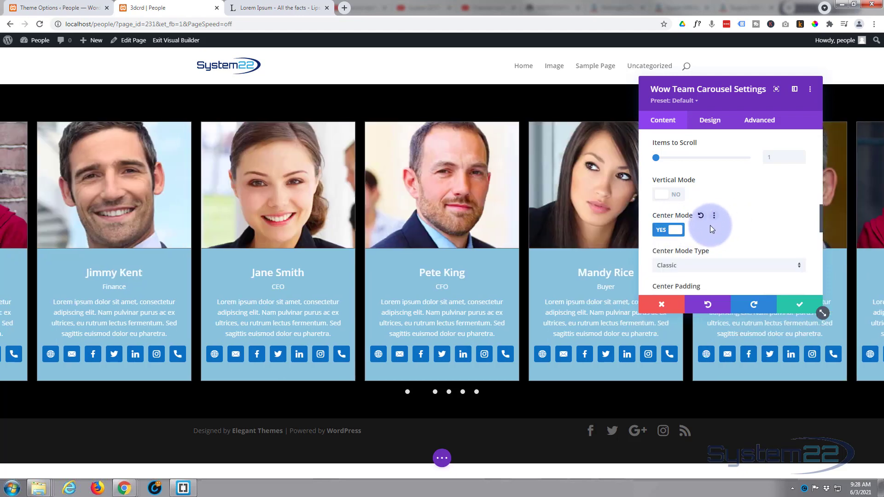
Step: Enable center mode for the carousel and set the center mode type to Highlighted
scroll(705, 226, down, 1)
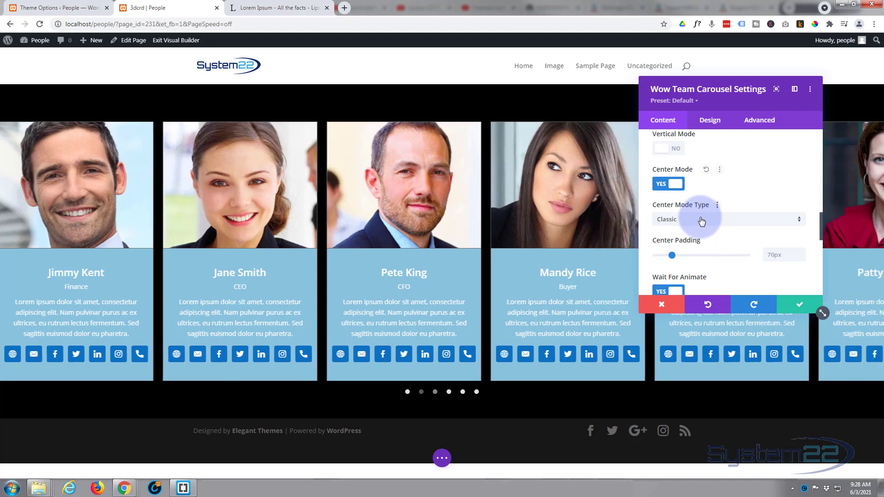
click(701, 220)
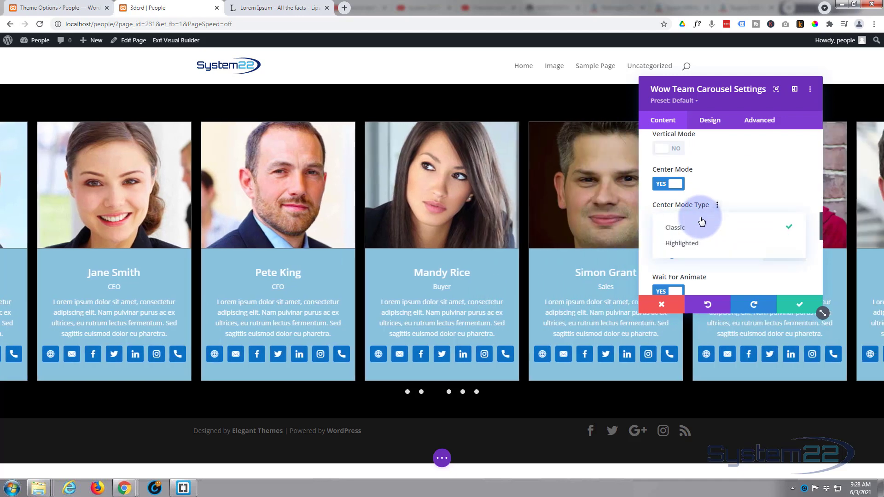
click(690, 244)
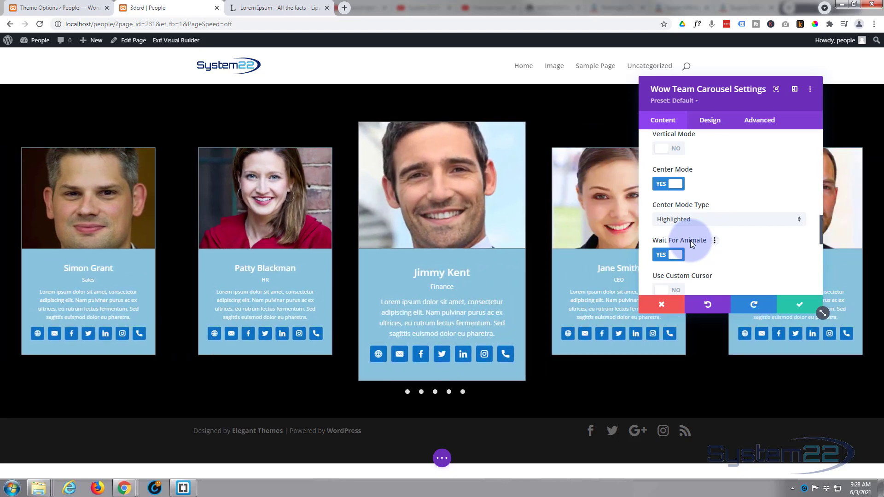
Step: Turn on the custom cursor option in the carousel's advanced settings and review the remaining spacing, lightbox and item height options
scroll(718, 228, down, 1)
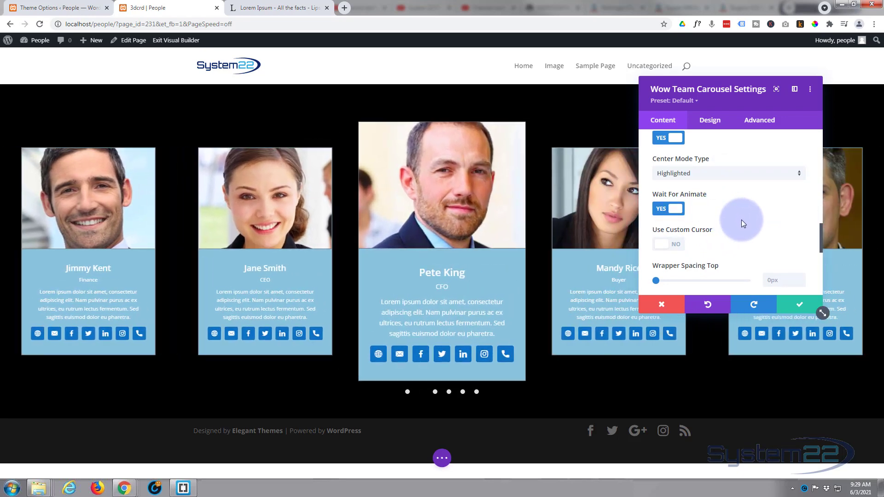
click(676, 244)
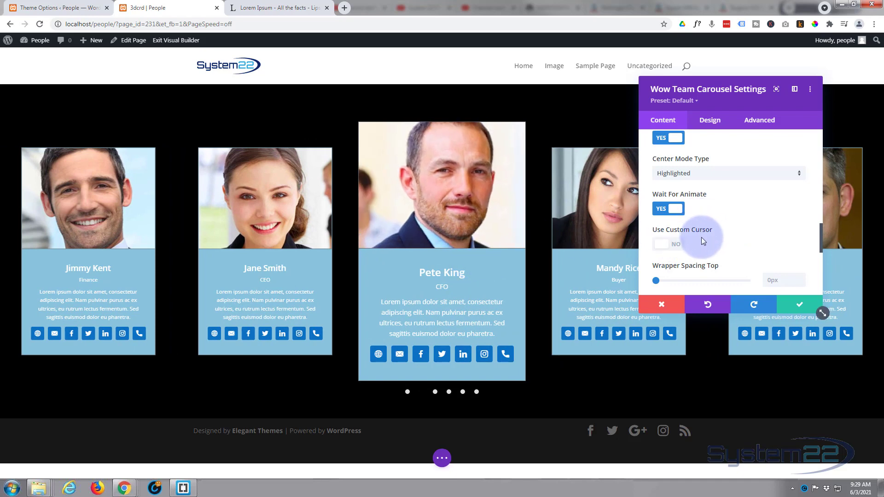
click(678, 244)
scroll(703, 233, down, 2)
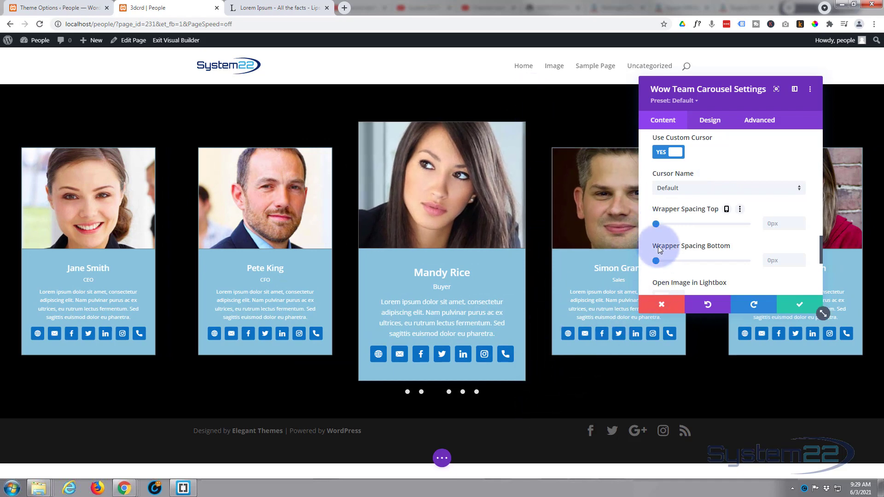
scroll(678, 235, down, 2)
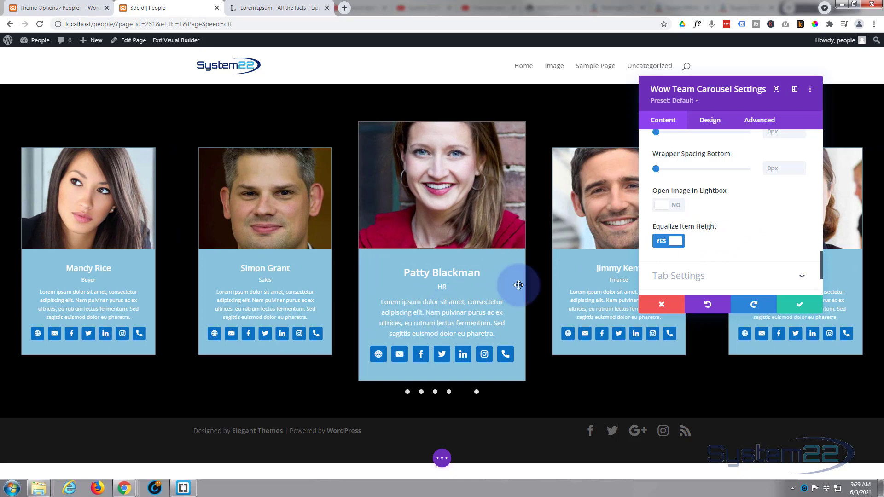
scroll(720, 233, down, 1)
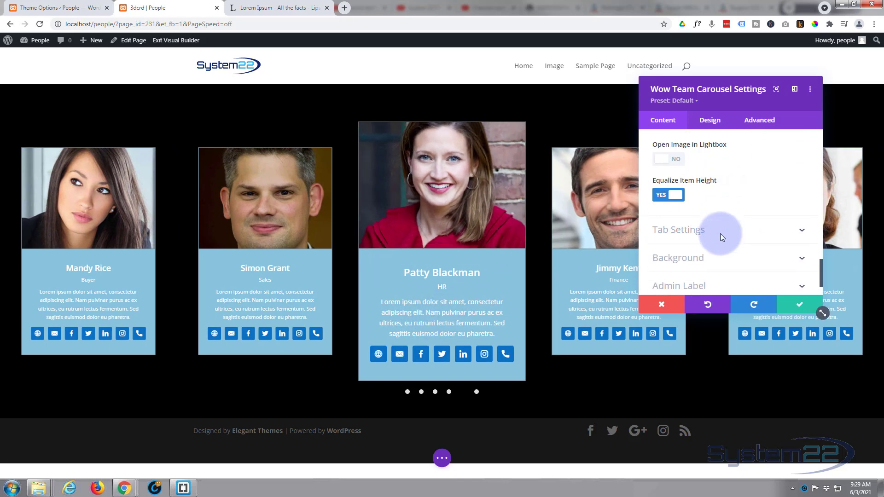
scroll(700, 251, down, 1)
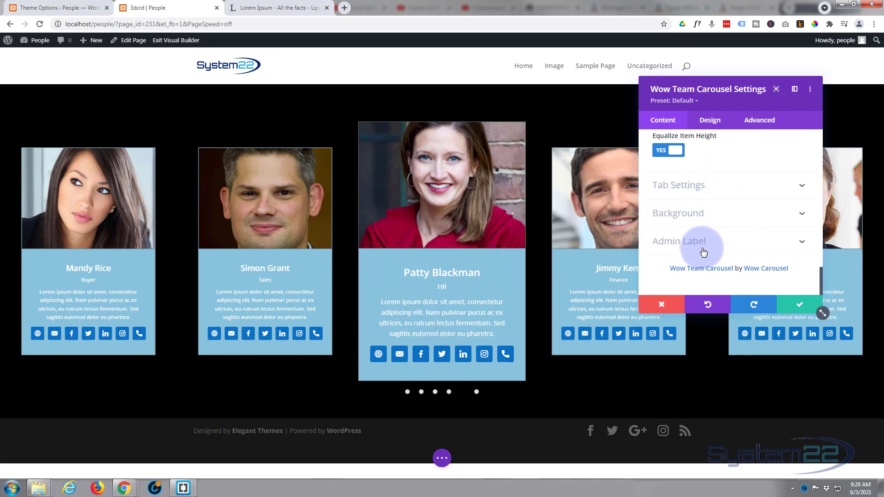
scroll(668, 234, up, 1)
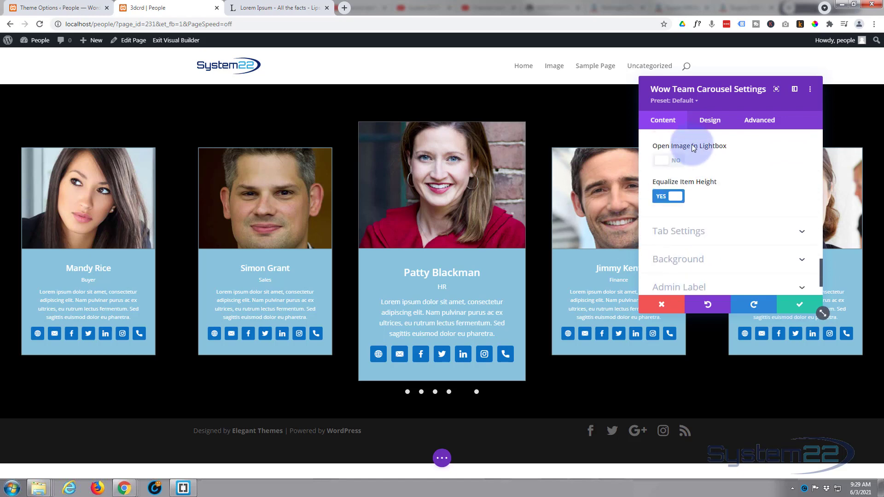
Step: Set the color of the carousel's active pagination dot to blue #0c71c3 in the design settings
click(706, 123)
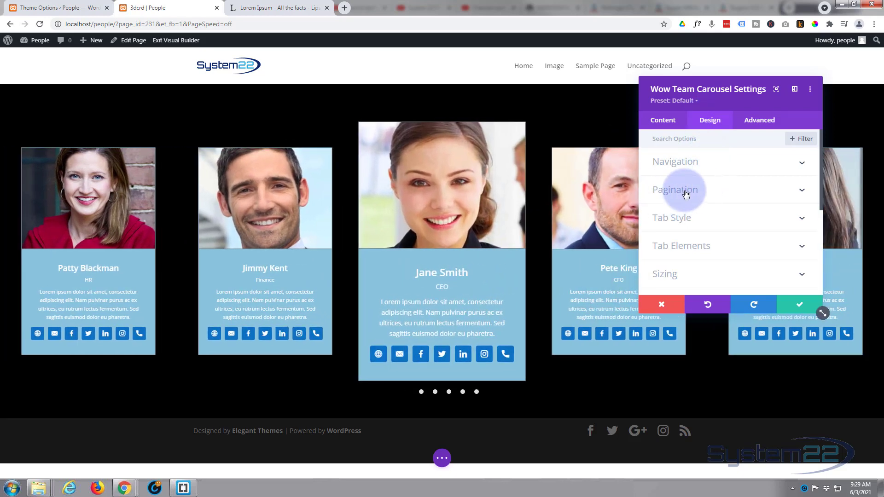
click(718, 193)
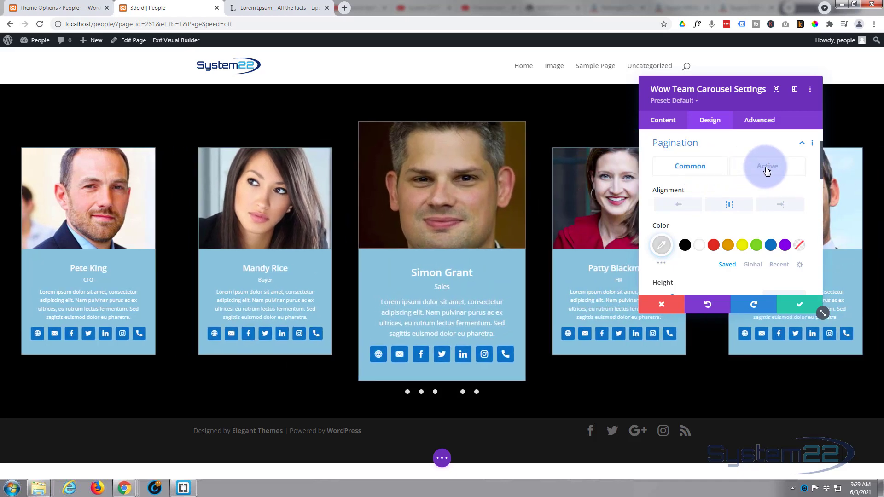
click(767, 169)
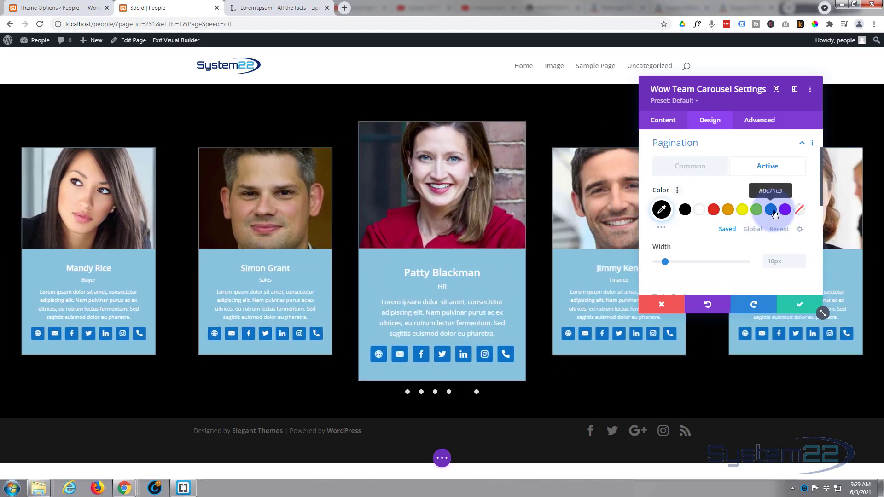
click(773, 214)
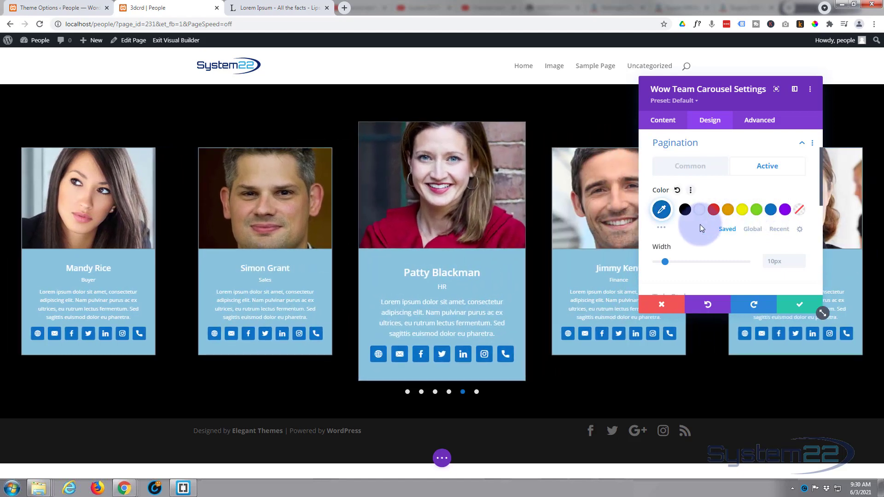
Step: Look through the remaining design options, save the carousel module's settings and save the page as a draft
scroll(698, 225, down, 1)
scroll(698, 224, down, 1)
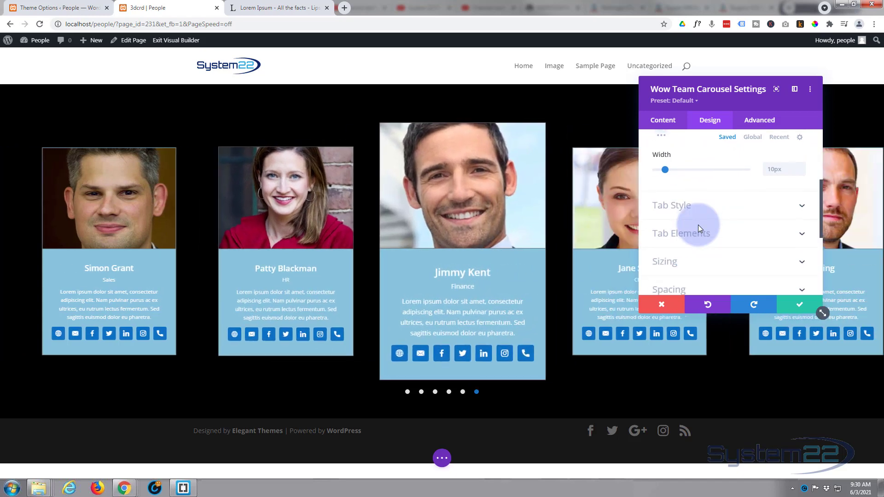
scroll(698, 224, down, 1)
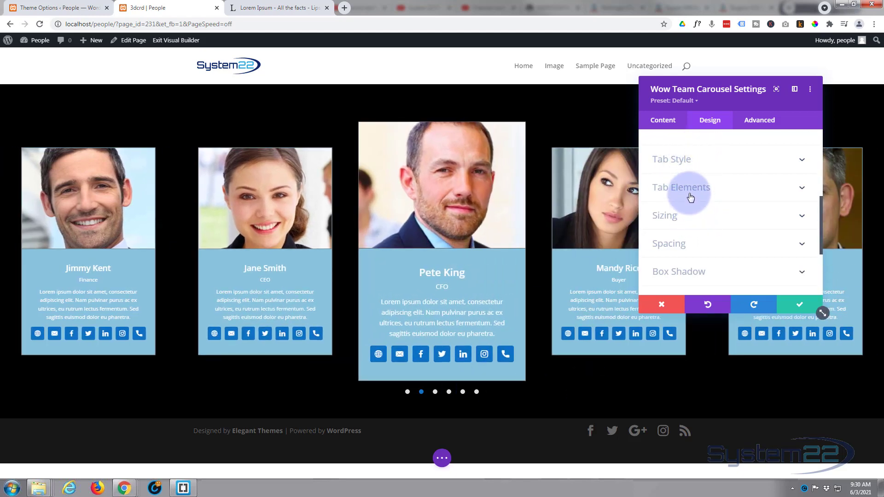
scroll(690, 197, down, 1)
scroll(690, 197, down, 1)
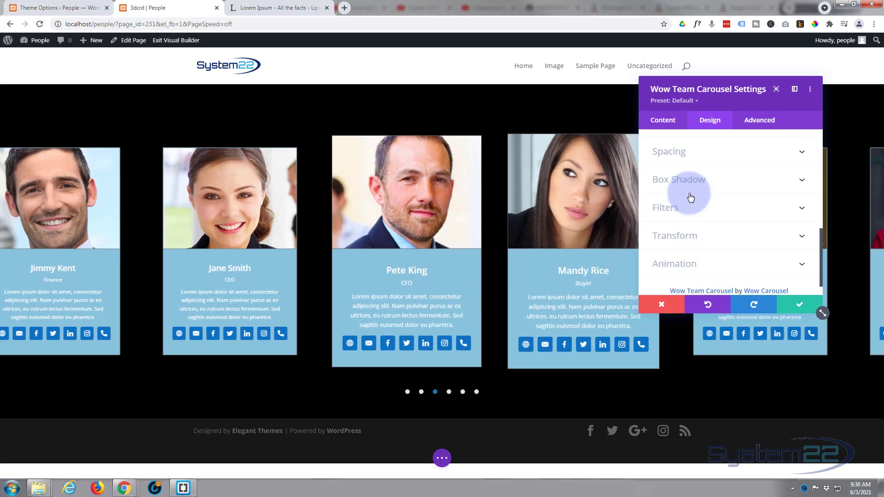
click(793, 306)
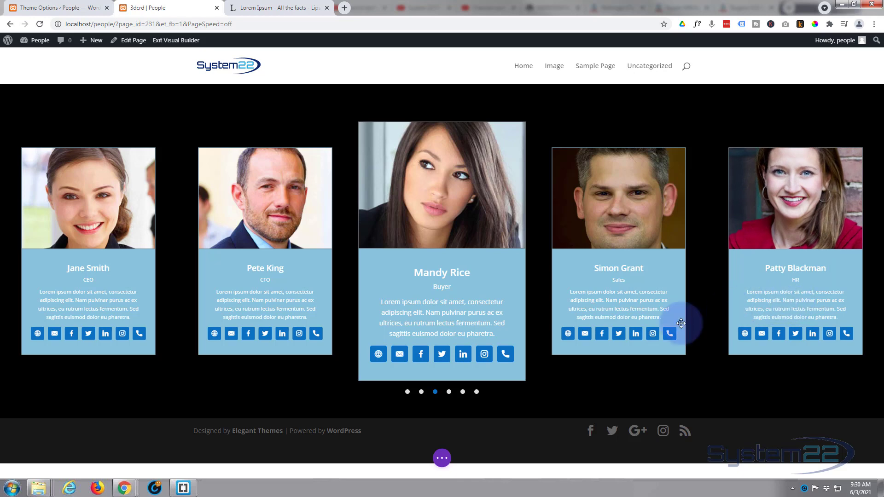
click(441, 459)
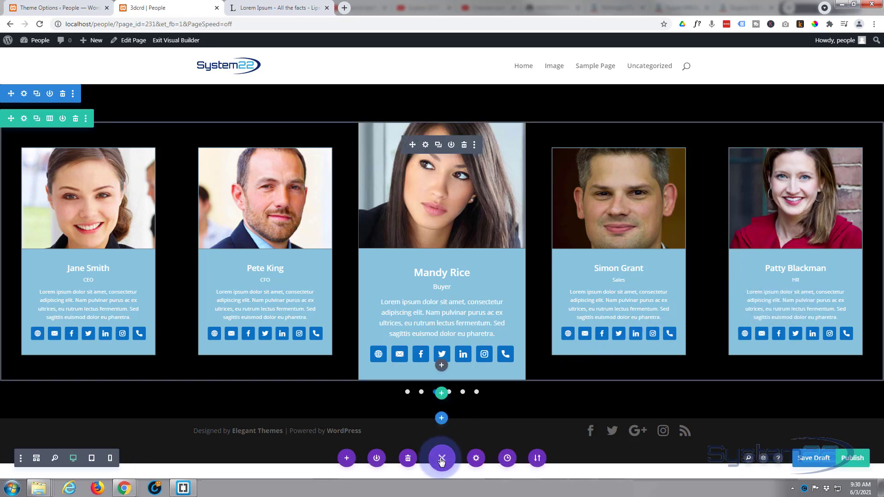
click(814, 459)
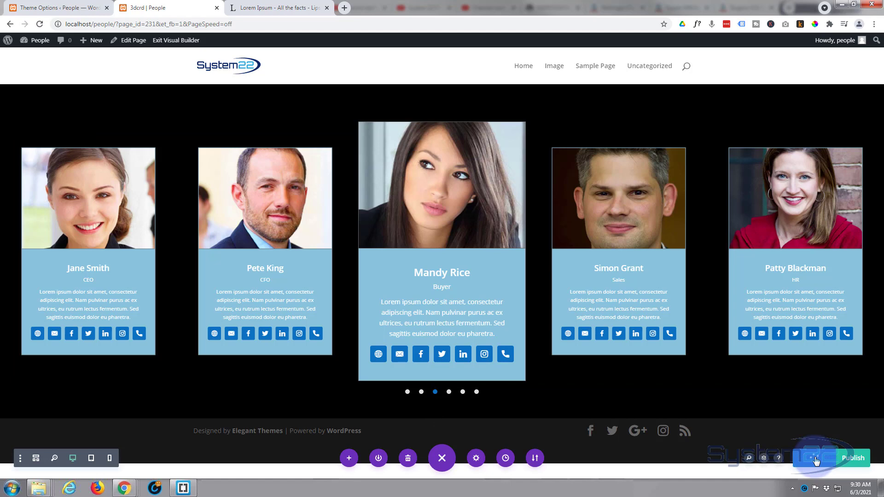
Step: Exit the visual builder and test the carousel's second pagination dot and the highlighted member's phone link, dismissing the call prompt
click(172, 43)
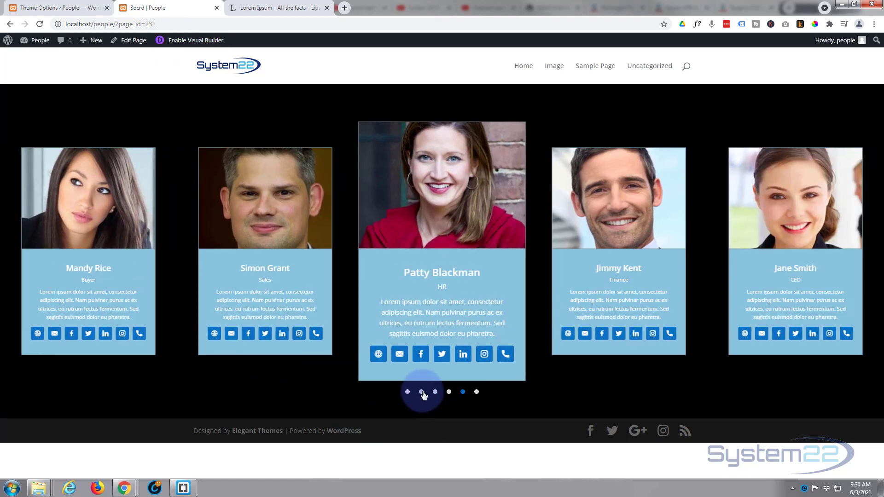
click(422, 393)
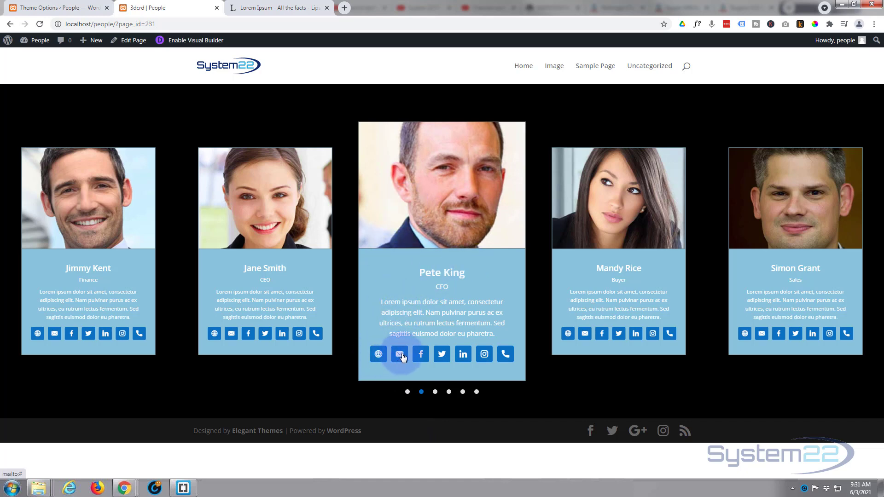
click(505, 355)
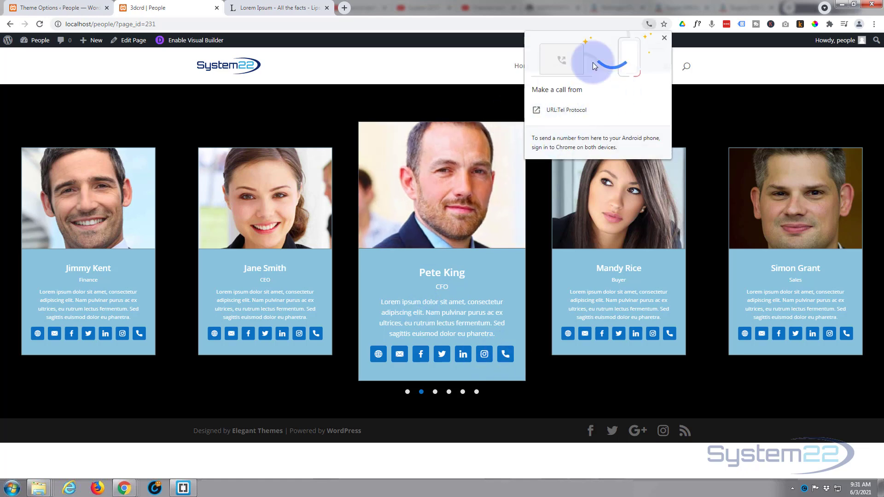
click(664, 38)
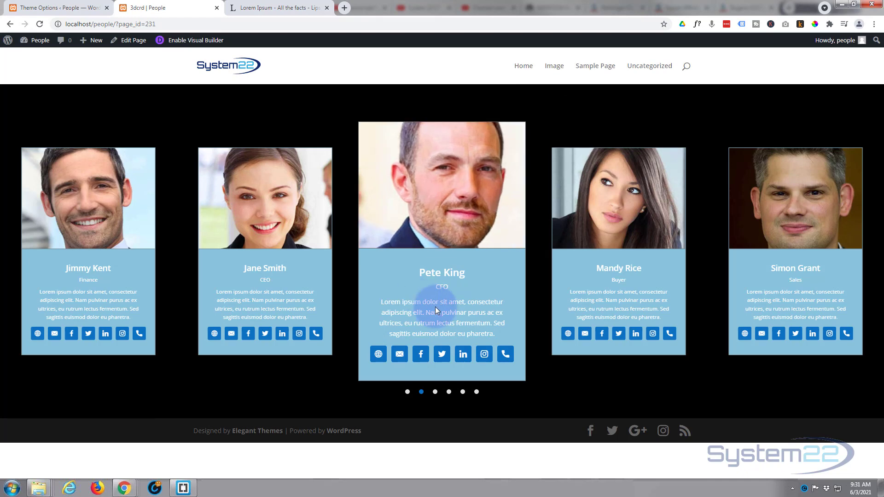